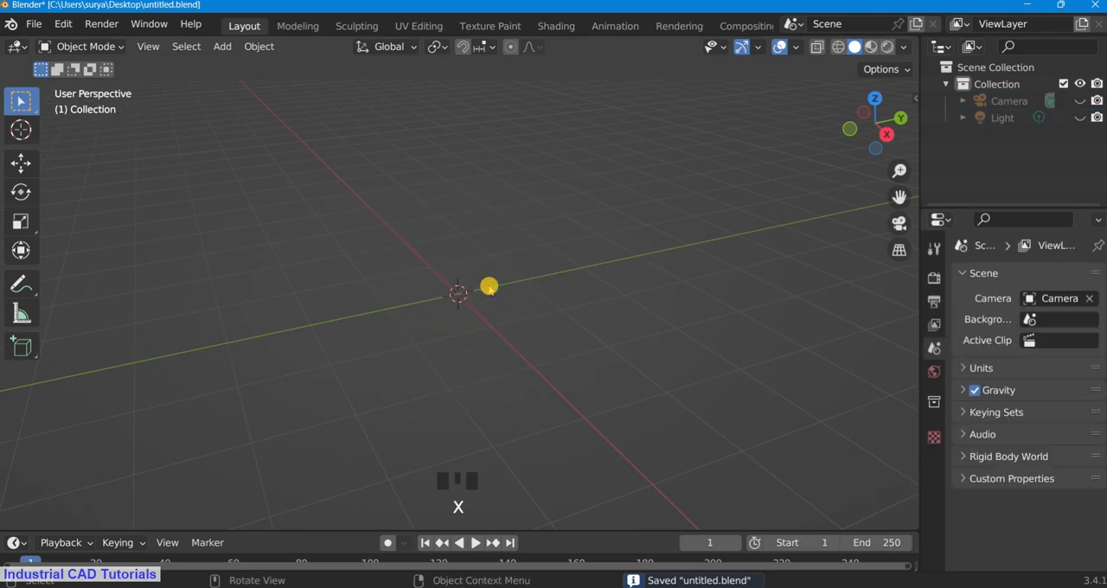
Step: Add a Bezier curve at the origin in the top orthographic view
key("KP_7")
scroll(459, 294, "down", 3)
key("shift+a")
mouse_move(443, 251)
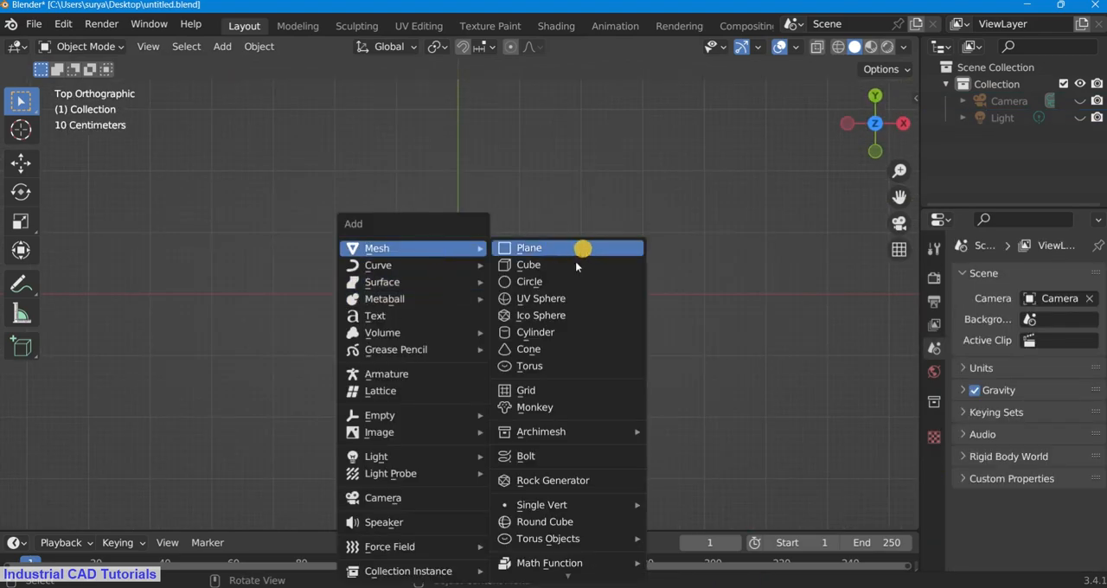
mouse_move(383, 265)
left_click(528, 263)
Step: Rotate the Bezier curve to 95° about Z and move it to X -0.511 m
key("r")
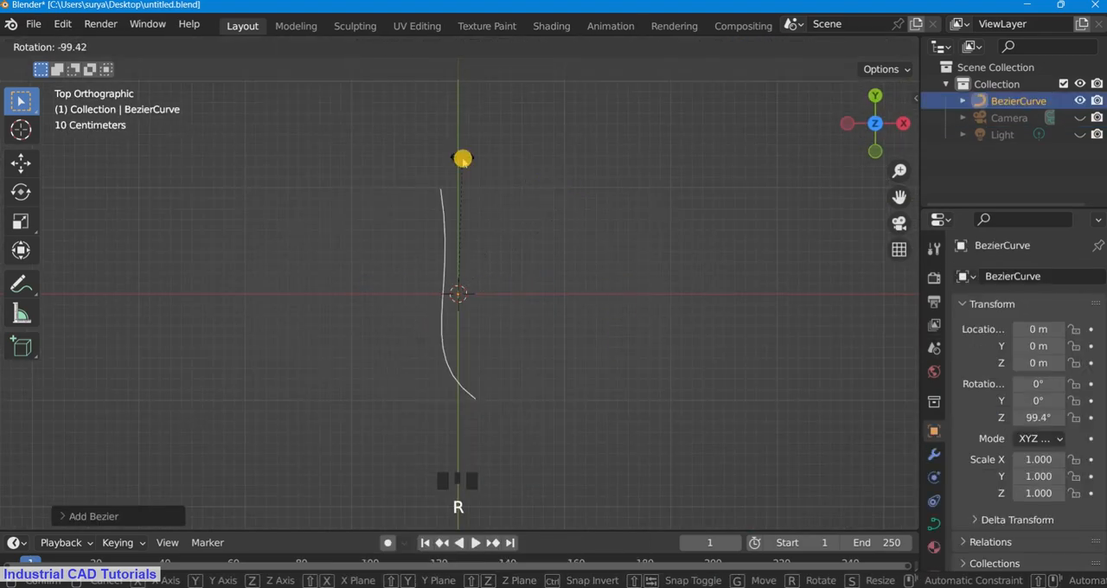
left_click(531, 284)
key("g")
left_click(476, 323)
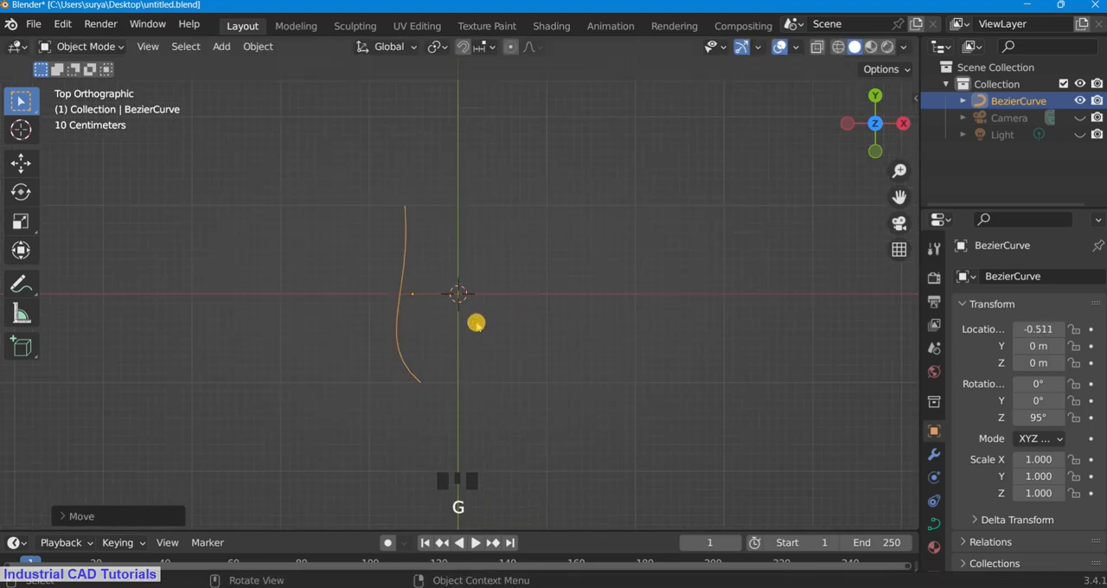
left_click(84, 46)
left_click(78, 81)
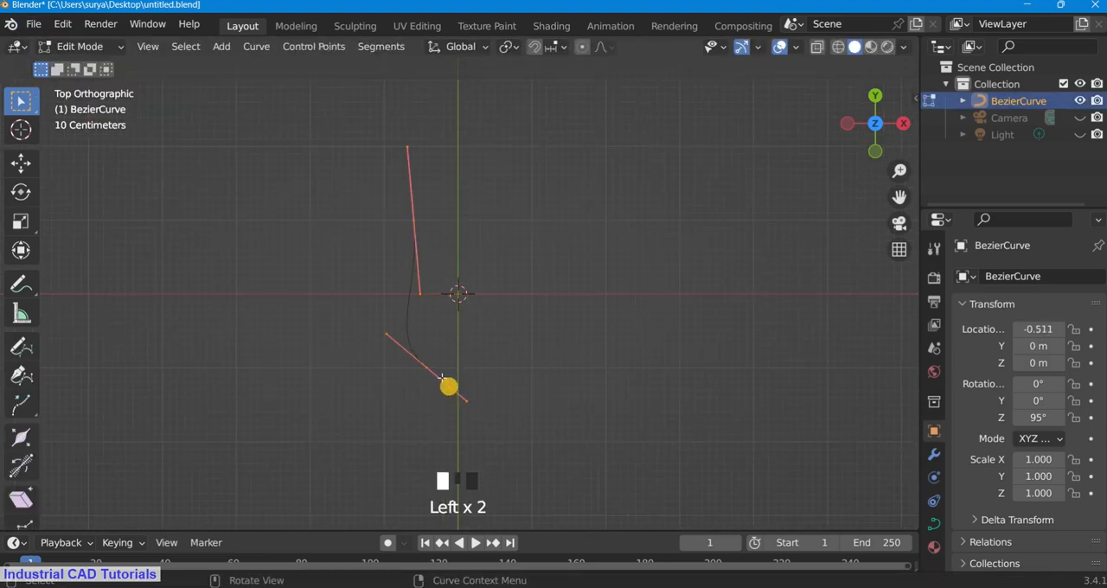
key("e")
scroll(489, 402, "up", 3)
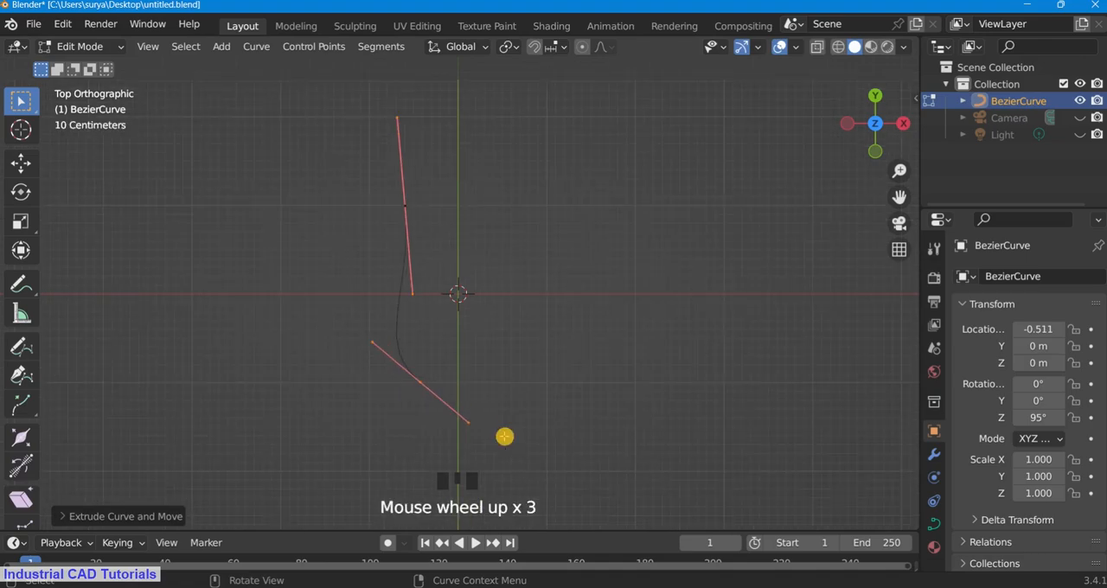
left_click(459, 421)
key("e")
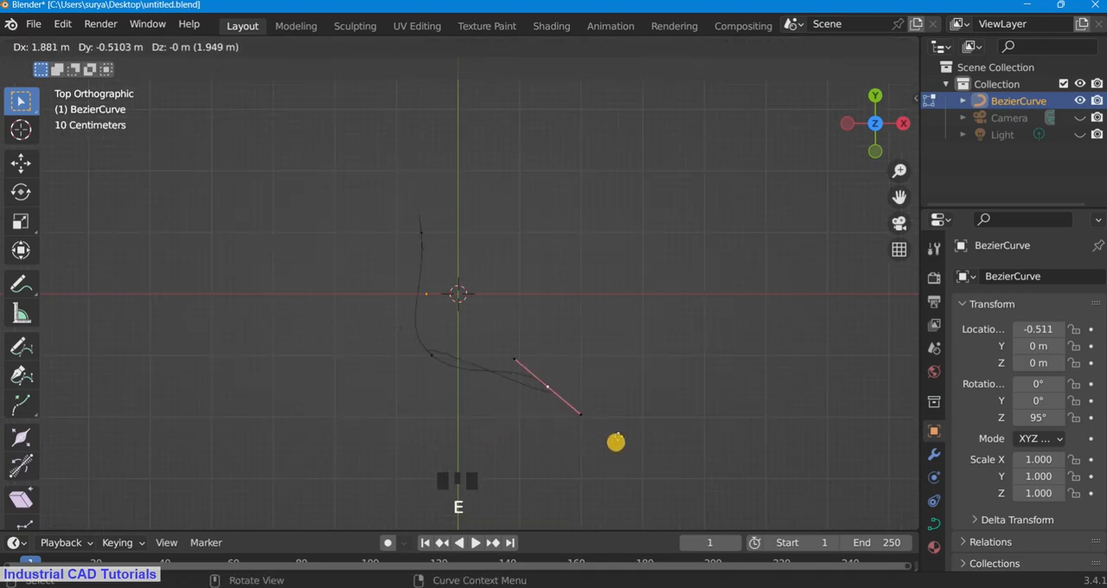
key("ctrl+z")
key("ctrl+z")
scroll(605, 367, "down", 2)
left_click(514, 346)
scroll(484, 312, "up", 3)
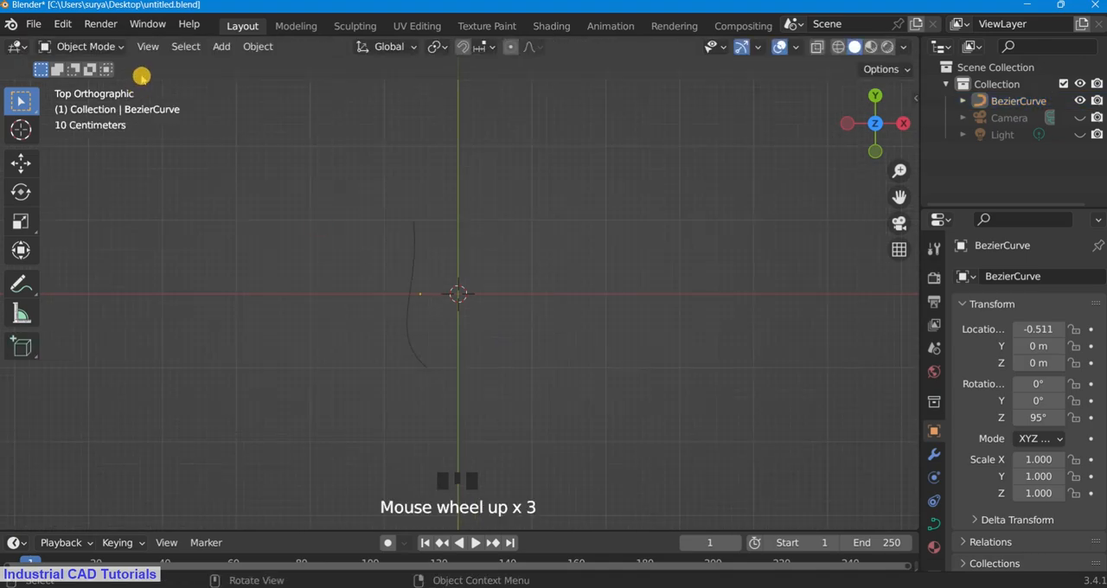
Step: In Edit Mode, extrude the curve's lower endpoint down to the right and change the new point's handle type
left_click(82, 46)
left_click(82, 82)
left_click_drag(899, 197, 889, 97)
key("e")
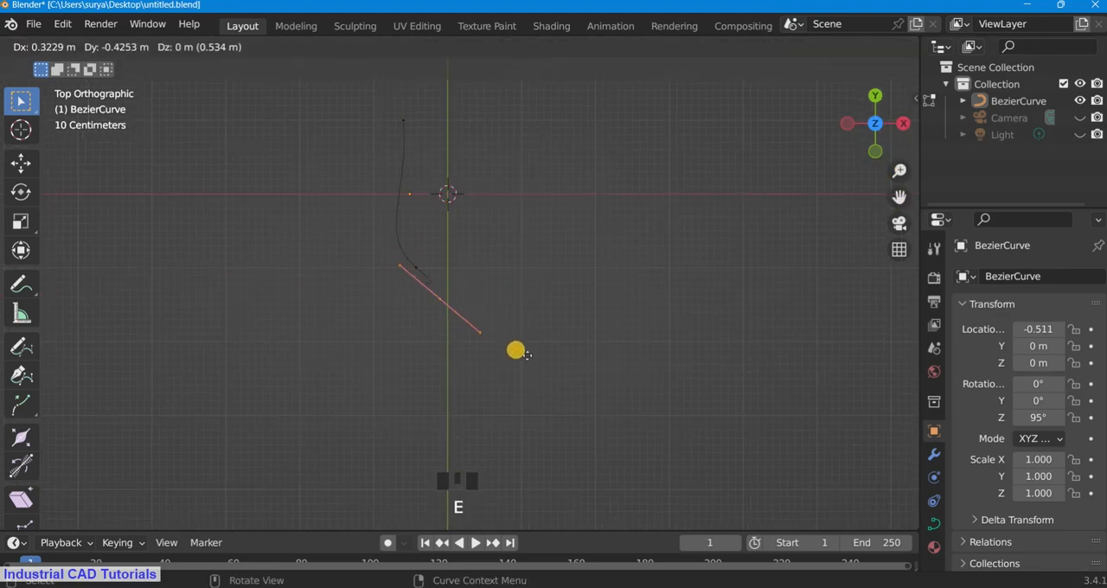
left_click(590, 359)
key("v")
left_click(567, 352)
Step: Reposition the newly extruded end point so the curve's bottom bends more gently
key("r")
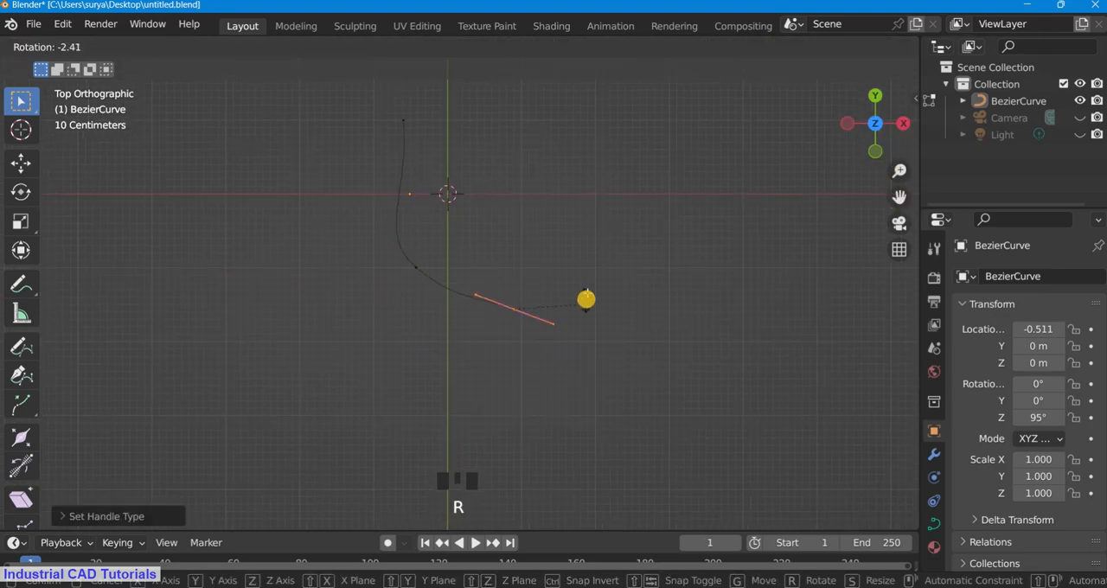
right_click(587, 281)
scroll(588, 284, "up", 1)
key("g")
left_click(499, 263)
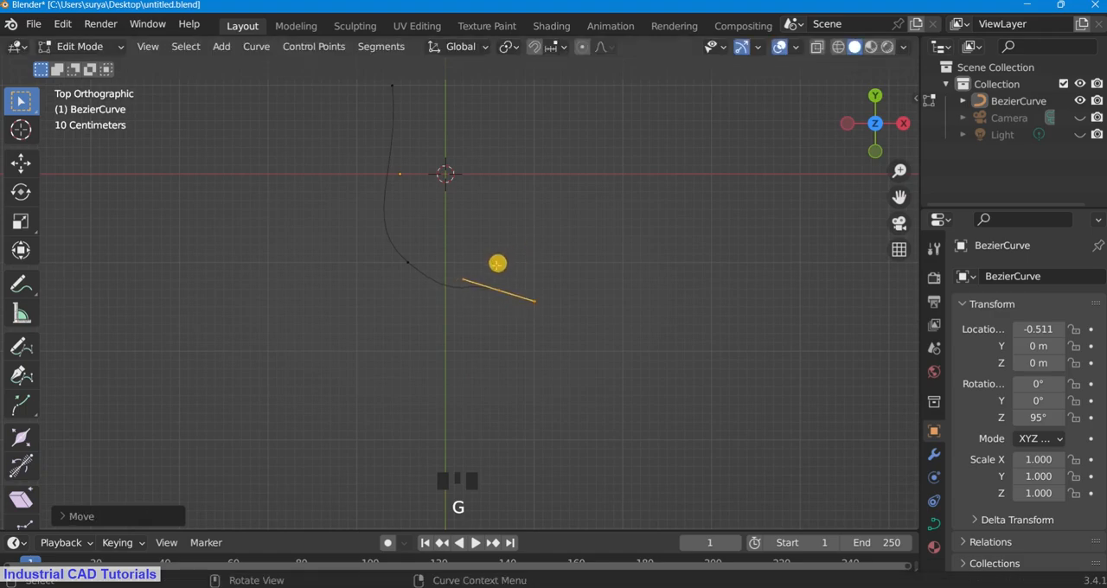
Step: Extrude another point up and to the right of the curve's end and set its handle type to Automatic
scroll(494, 231, "up", 1)
scroll(497, 236, "down", 1)
key("e")
left_click(603, 259)
key("v")
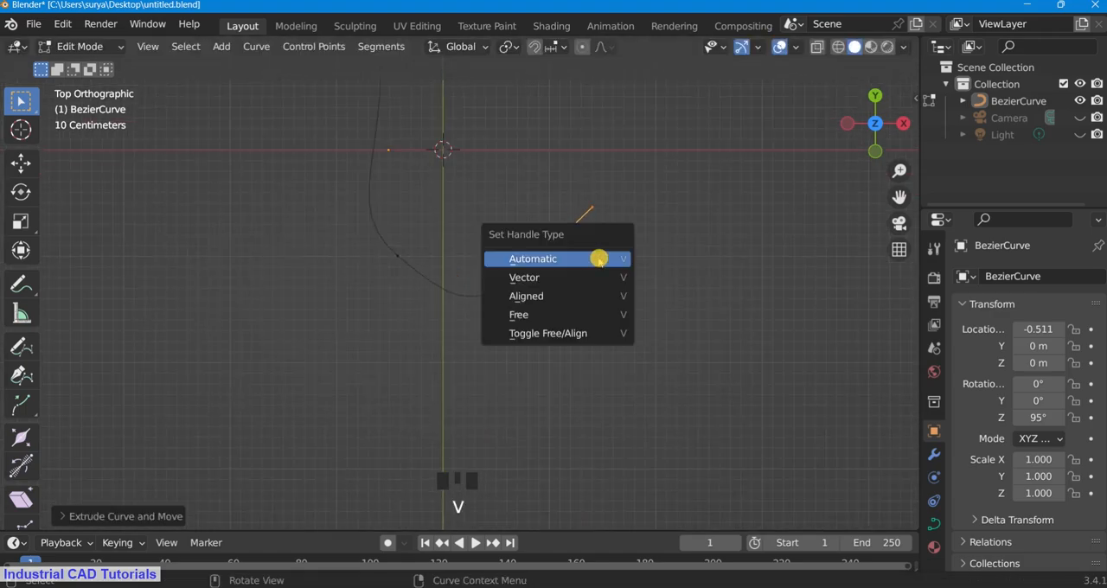
left_click(598, 257)
Step: Rotate the handles of the new end point and the bottom control point into a smooth upward hook
scroll(611, 278, "down", 3)
scroll(612, 278, "up", 2)
key("r")
left_click(642, 234)
left_click_drag(480, 279, 529, 328)
key("r")
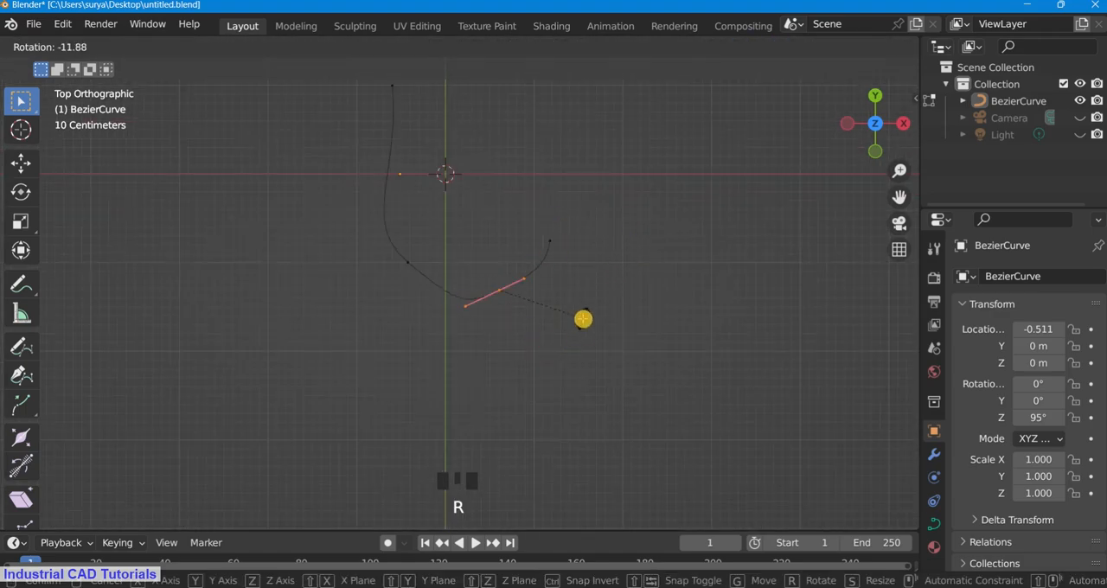
left_click(570, 344)
Step: Rotate the handles of the lower-left control point to smooth the bend there
scroll(441, 272, "down", 3)
scroll(416, 250, "up", 2)
left_click_drag(404, 236, 465, 302)
key("r")
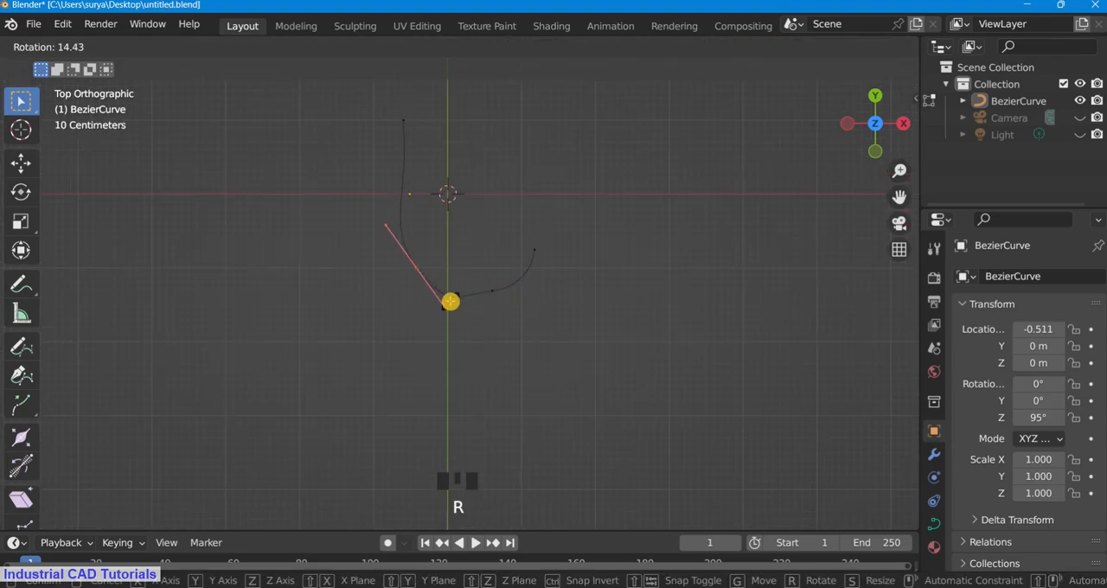
left_click(455, 294)
Step: Rotate the handles of the bottom-right control point nearly horizontal and adjust its left handle
scroll(456, 294, "up", 1)
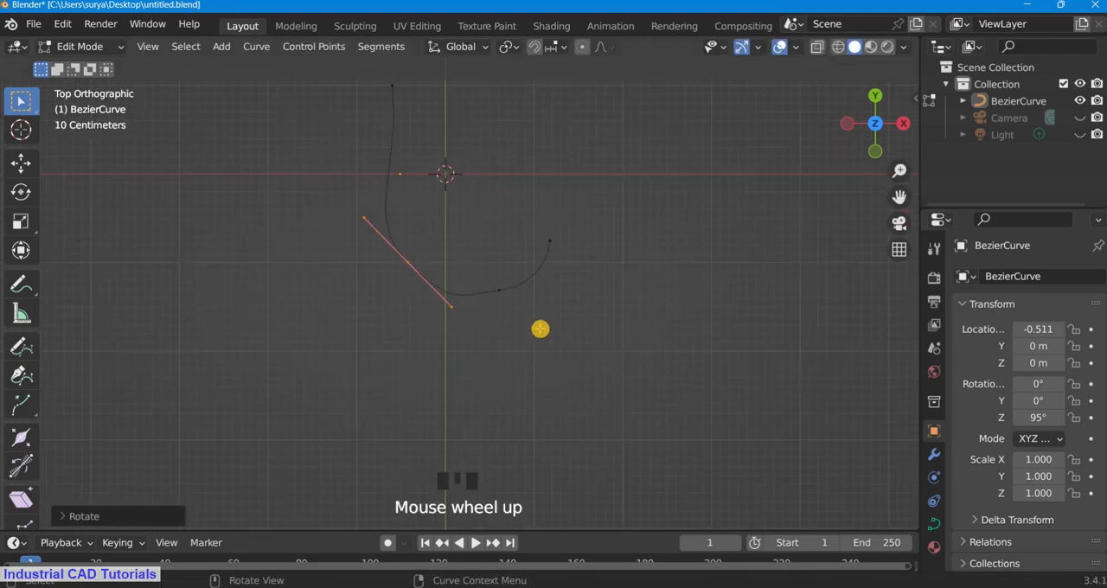
left_click_drag(474, 267, 536, 331)
key("r")
left_click(562, 337)
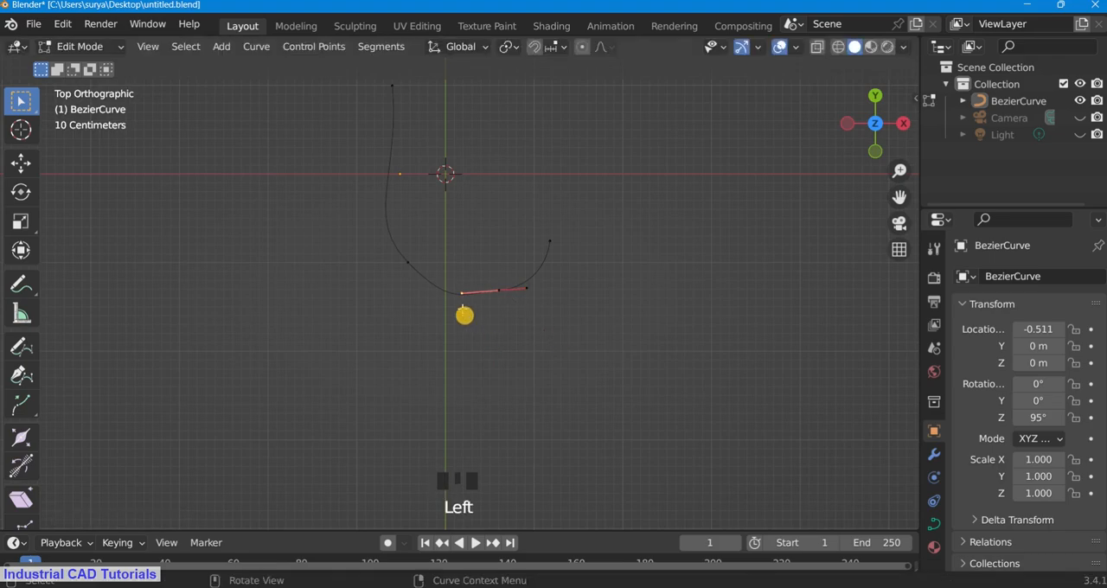
key("g")
left_click(551, 333)
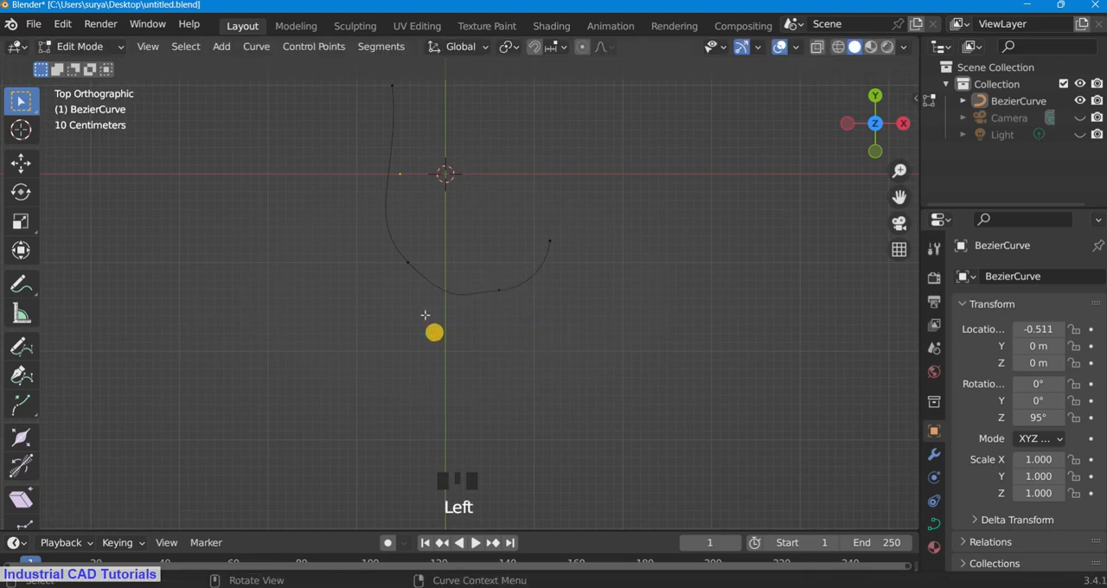
Step: Subdivide the bottom segment between the lower-left and bottom-right control points
left_click(406, 263, "shift")
left_click(499, 295, "shift")
right_click(500, 298)
left_click(456, 130)
left_click(579, 269)
Step: Move the control point inserted in the bottom segment to round out the curve
scroll(459, 295, "up", 1)
left_click_drag(444, 289, 487, 355)
key("g")
left_click(479, 348)
left_click(506, 294)
scroll(432, 380, "down", 3)
scroll(438, 275, "up", 3)
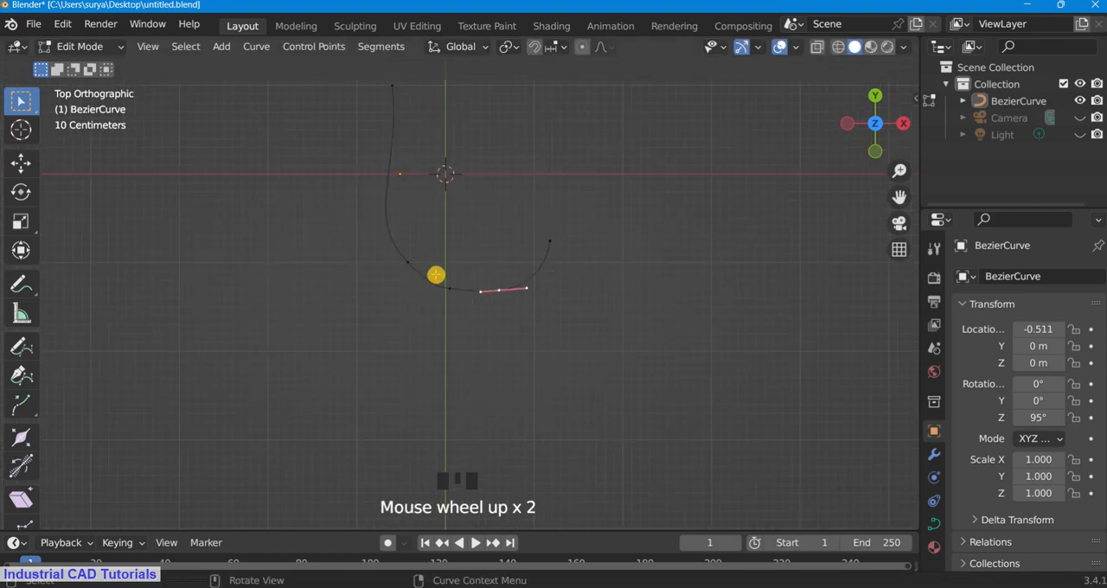
Step: Rotate the handles of the two bottom control points to flatten and smooth the base of the curve
left_click(485, 272)
left_click_drag(435, 274, 496, 339)
key("r")
left_click(529, 326)
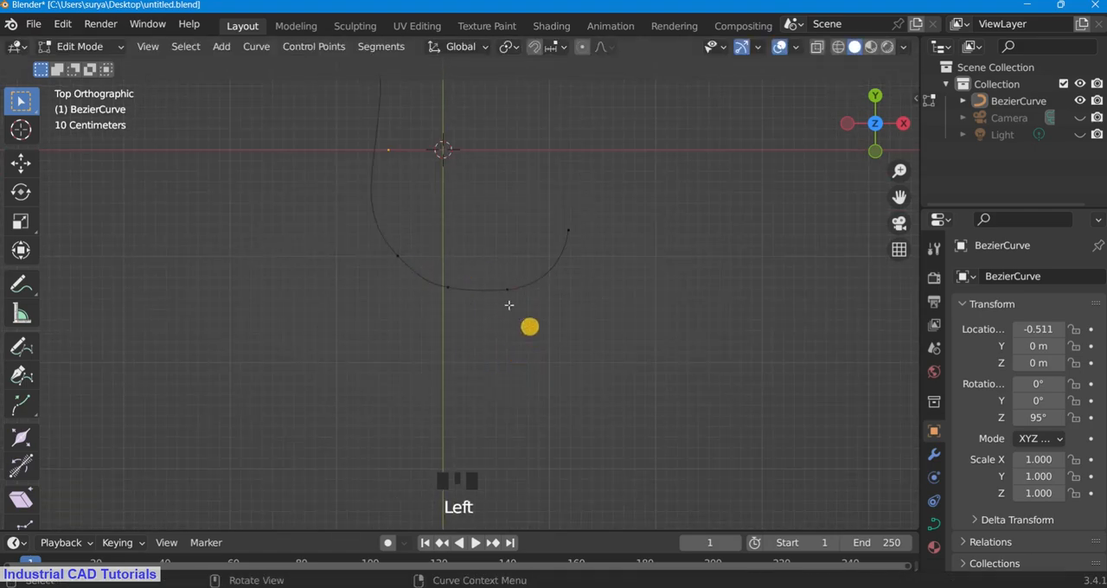
key("r")
left_click(593, 327)
scroll(600, 311, "down", 4)
scroll(513, 251, "up", 2)
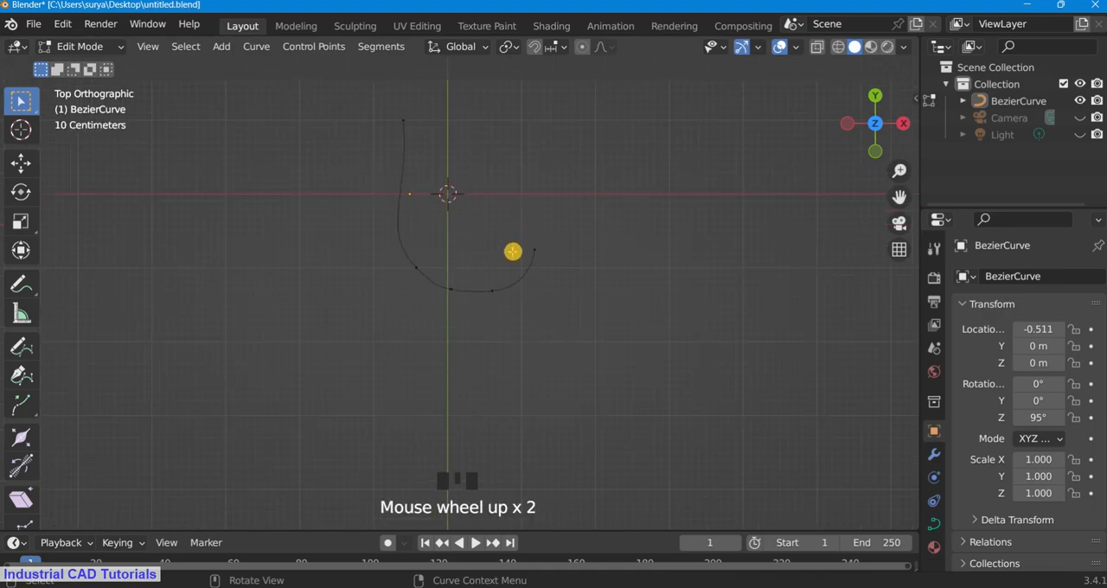
Step: Extrude the curve's right end upward and rotate the new point's handles to lean inward
key("e")
left_click(553, 248)
scroll(497, 167, "down", 4)
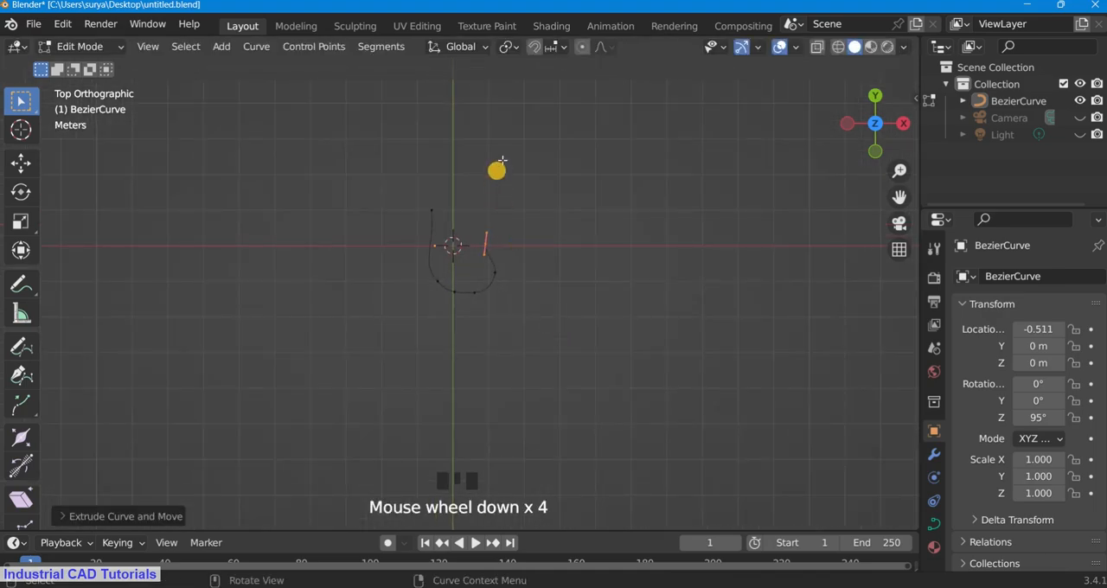
scroll(546, 213, "up", 3)
key("r")
left_click(527, 184)
scroll(554, 186, "down", 3)
scroll(692, 192, "up", 2)
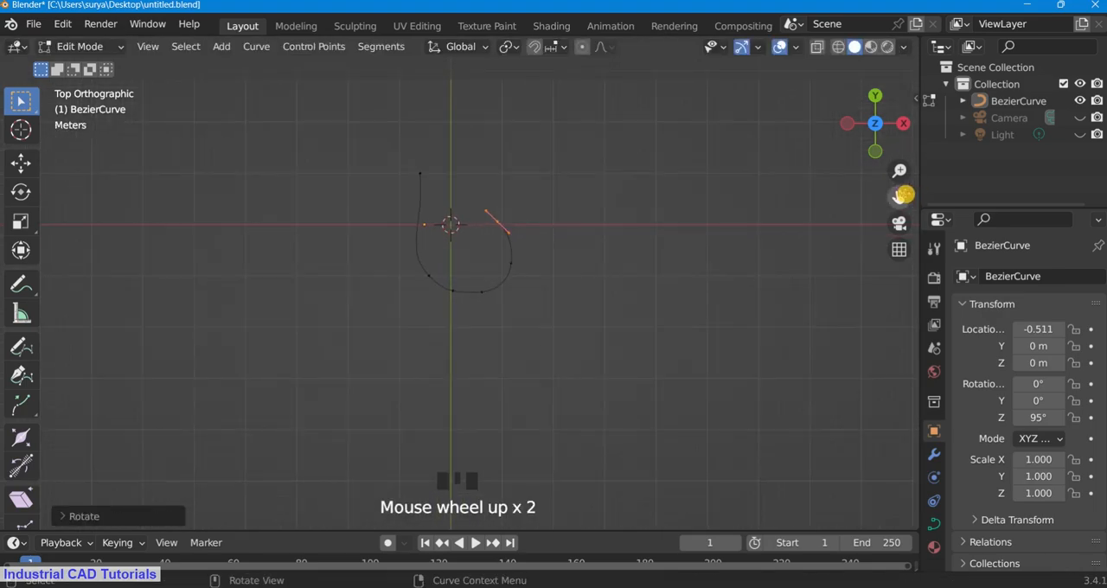
Step: Extrude another point up and to the left of the right end and rotate its handles to a steeper angle
left_click_drag(904, 196, 904, 285)
scroll(623, 260, "up", 1)
key("e")
key("r")
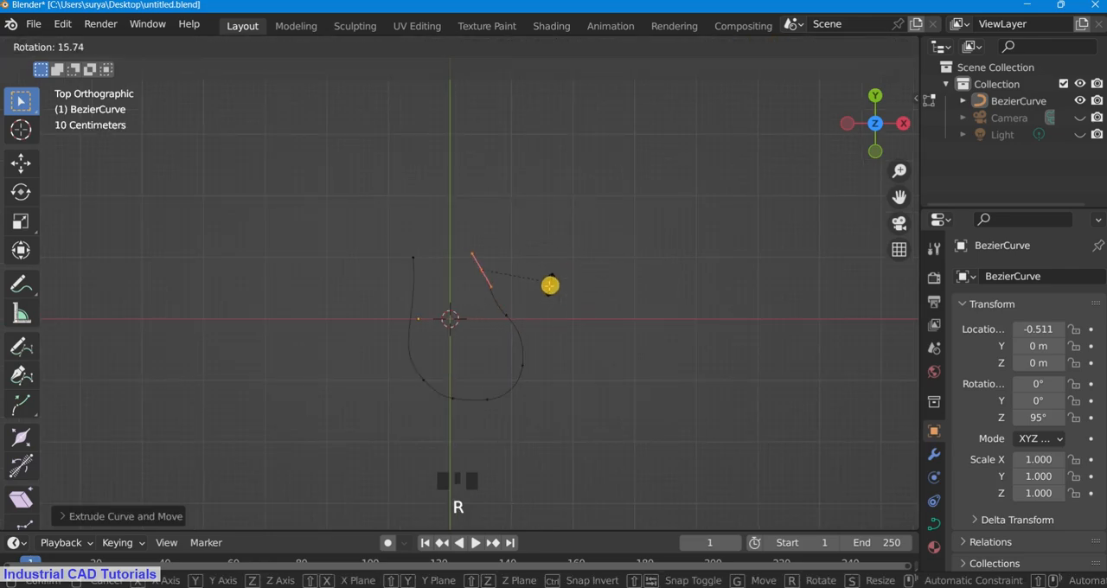
left_click(546, 286)
double_click(400, 239)
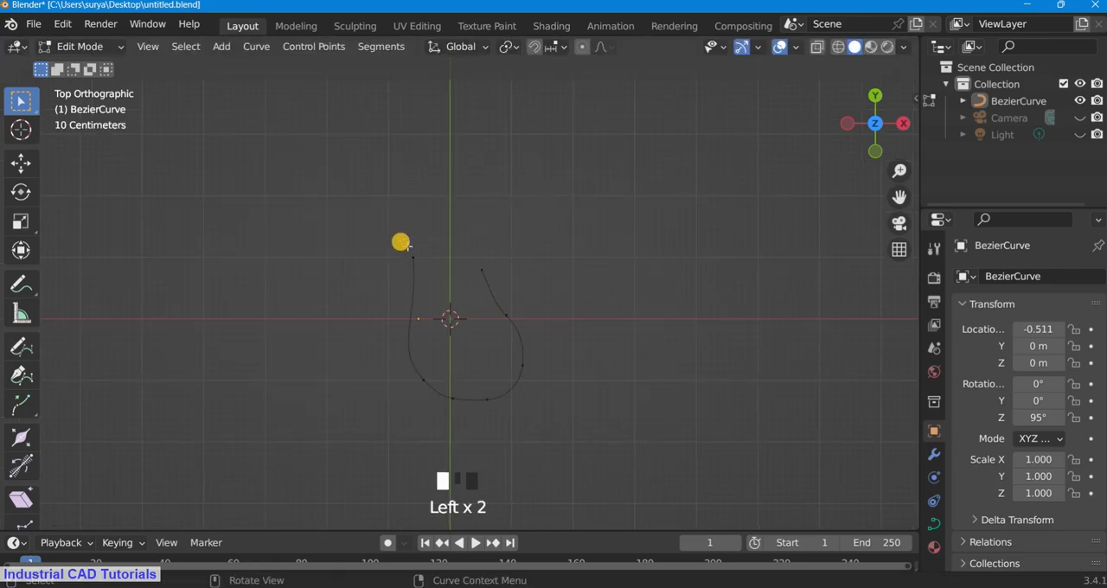
key("g")
left_click(435, 344)
key("r")
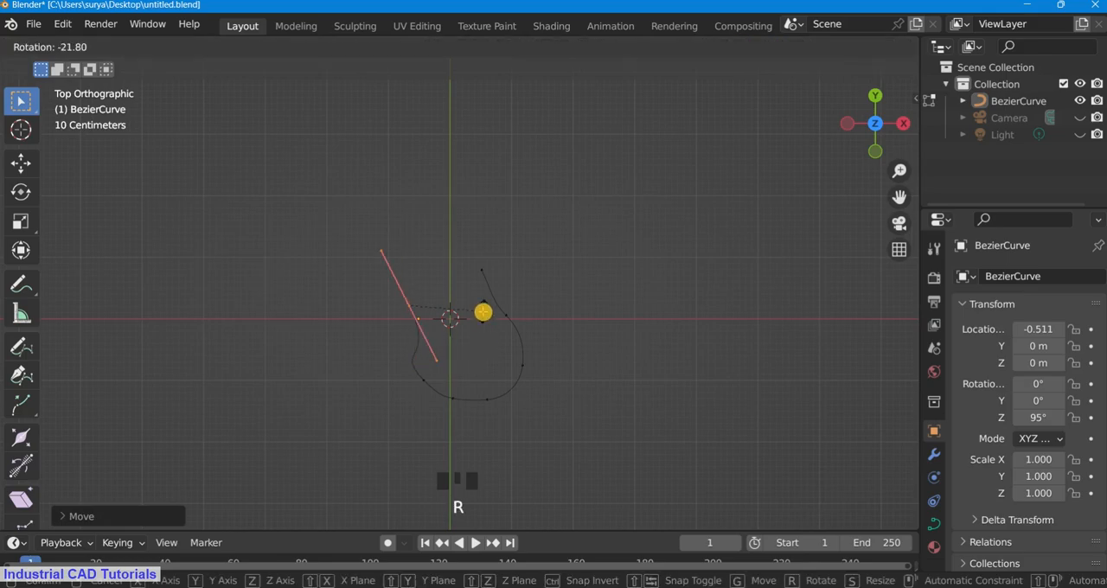
left_click(475, 322)
scroll(630, 245, "up", 1)
left_click_drag(899, 197, 918, 164)
key("ctrl+z")
key("ctrl+z")
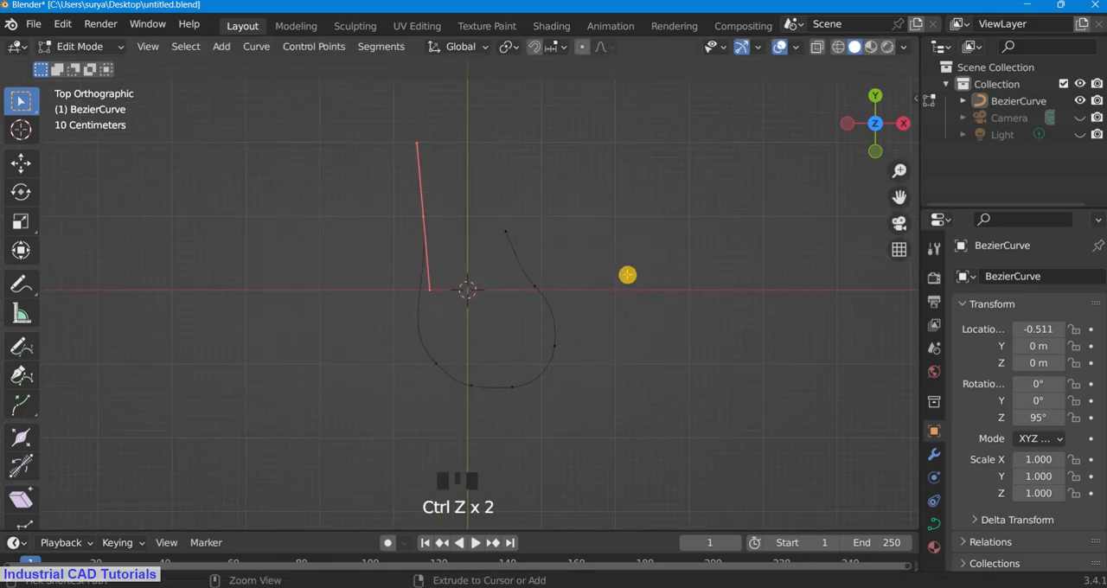
Step: Move the two uppermost control points on the curve's right side straight up
scroll(633, 261, "up", 1)
scroll(622, 285, "up", 1)
left_click_drag(519, 267, 570, 317)
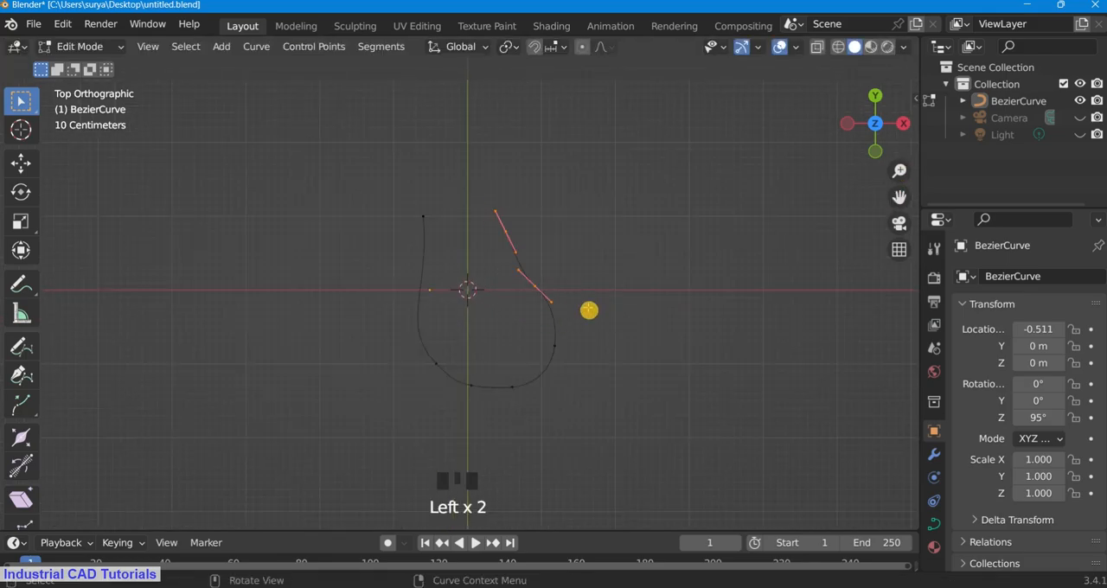
key("g")
left_click(576, 364)
Step: Rotate the handles of the lower control point on the right side and move it up and outward
key("r")
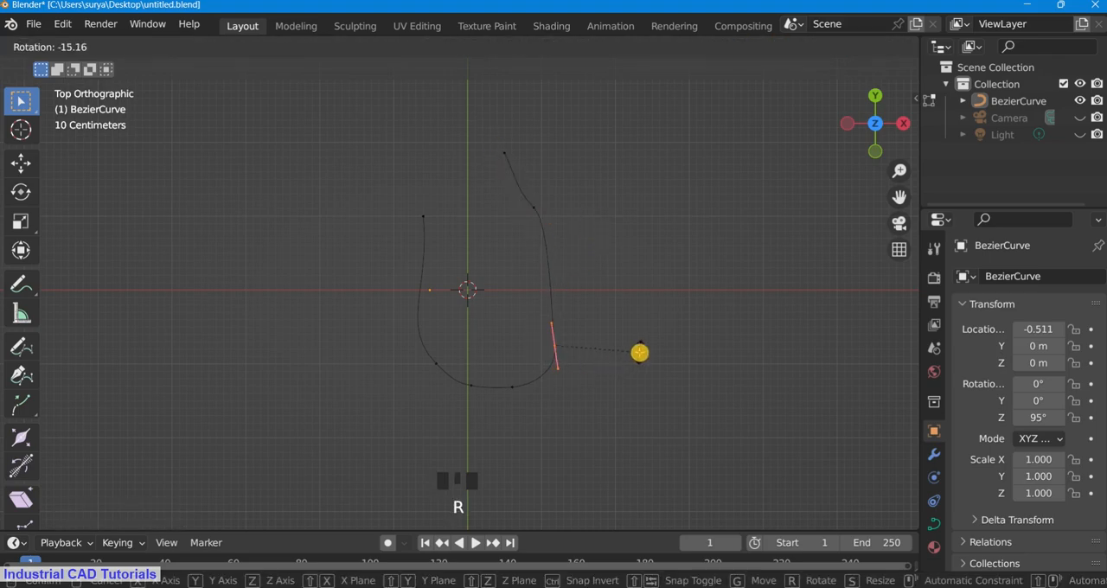
key("g")
left_click(629, 338)
Step: Move the bottom-right control point slightly up and to the right
left_click_drag(500, 376, 586, 420)
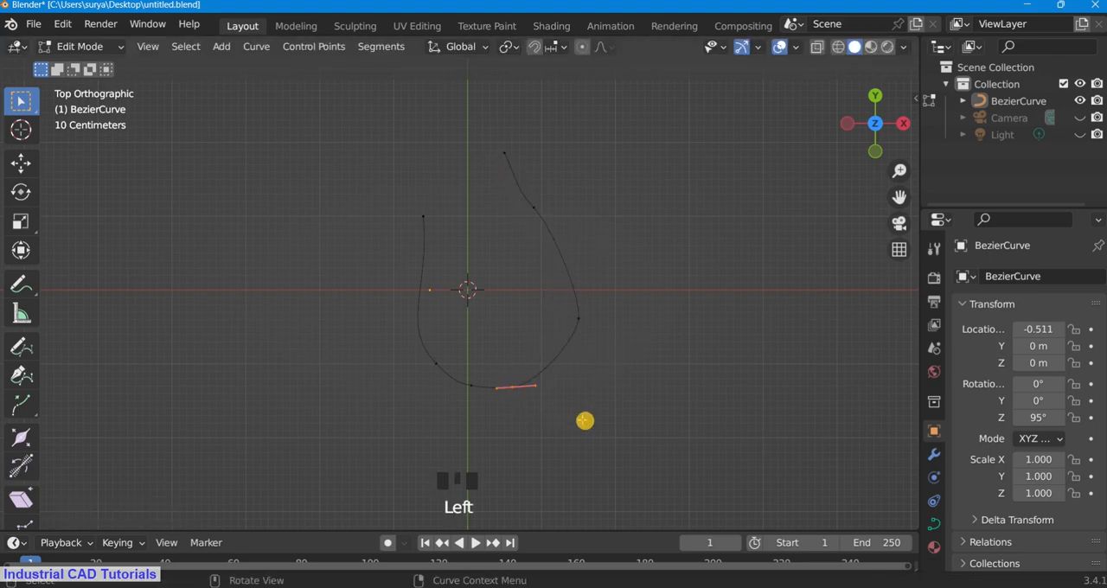
key("g")
left_click(581, 408)
Step: Rotate the bottom-left control point's handles and shift the point slightly to the right
left_click_drag(564, 305, 610, 352)
left_click(462, 378)
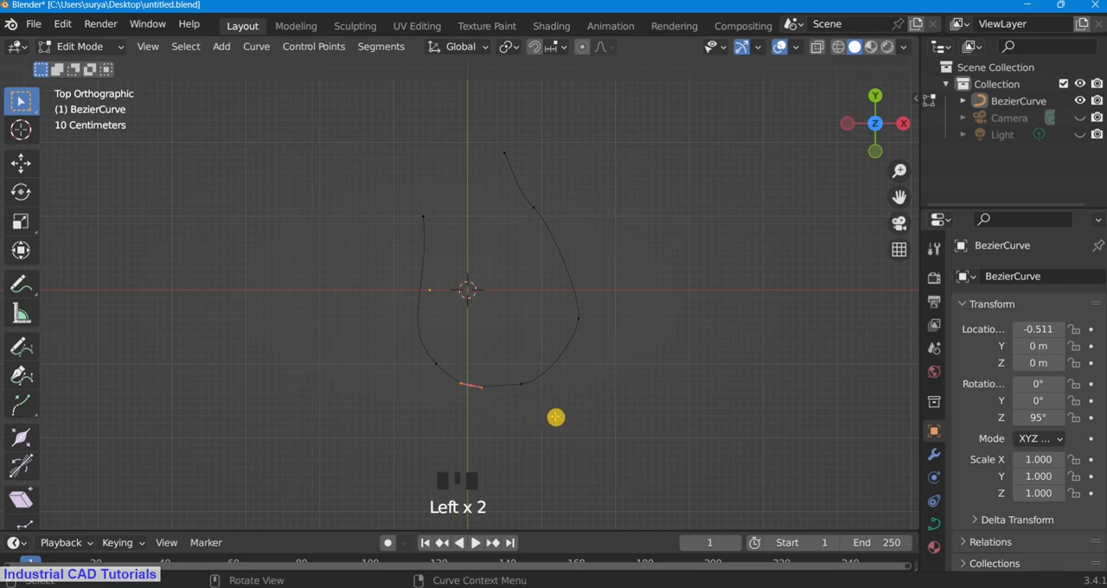
key("r")
left_click(542, 406)
key("g")
left_click(508, 374)
Step: Move the bottom-right control point farther outward and rotate its handles to round the lower corner
key("g")
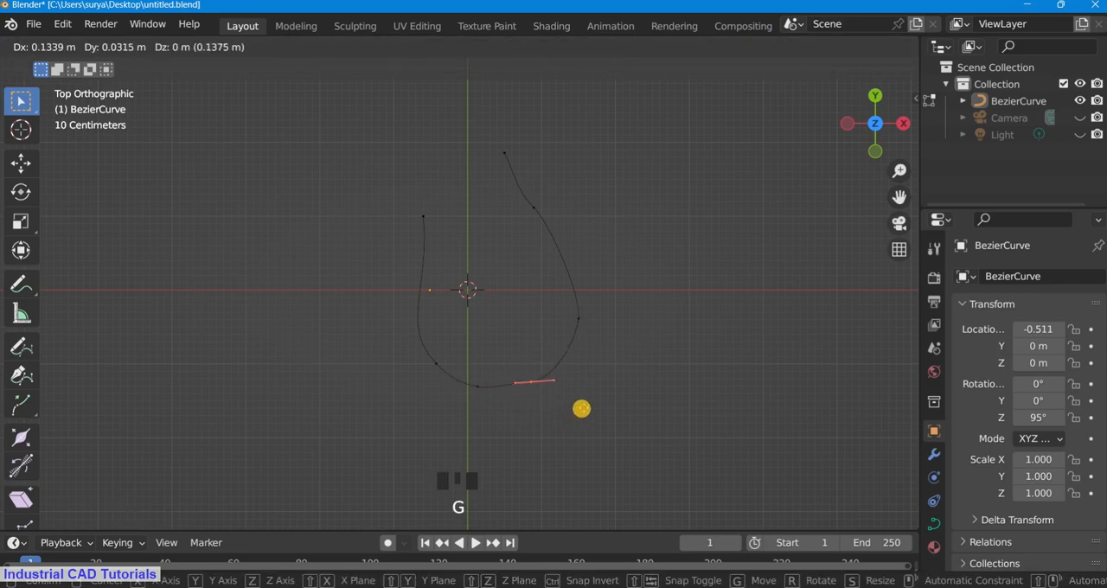
left_click(591, 404)
key("r")
left_click(612, 350)
scroll(612, 346, "down", 2)
scroll(610, 259, "up", 1)
left_click(608, 217)
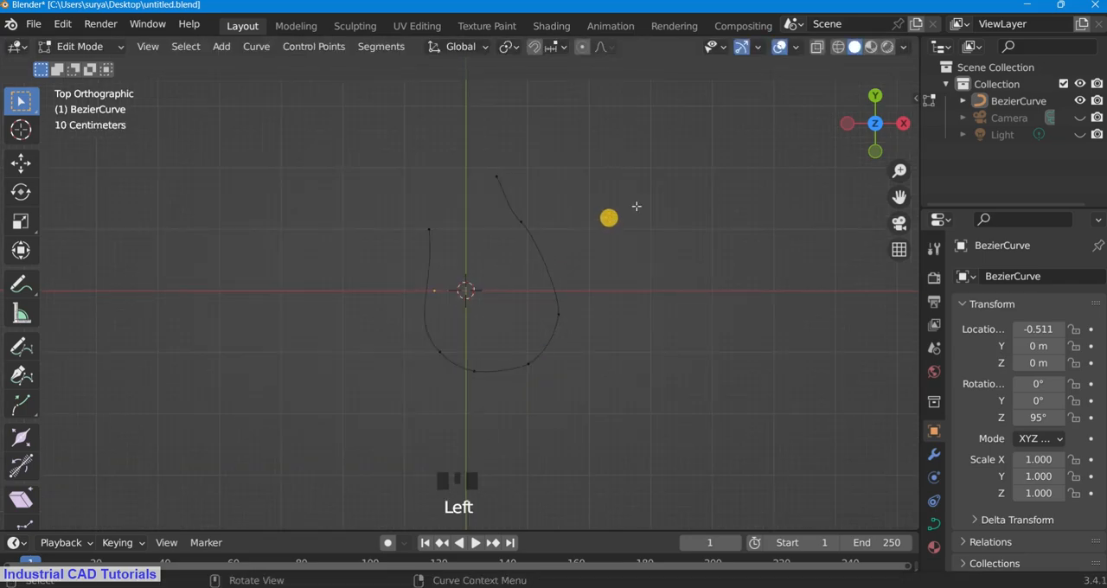
Step: Move the upper-right control point and the top end point down and to the right to smooth the neck
scroll(635, 207, "up", 2)
left_click_drag(897, 195, 800, 219)
key("g")
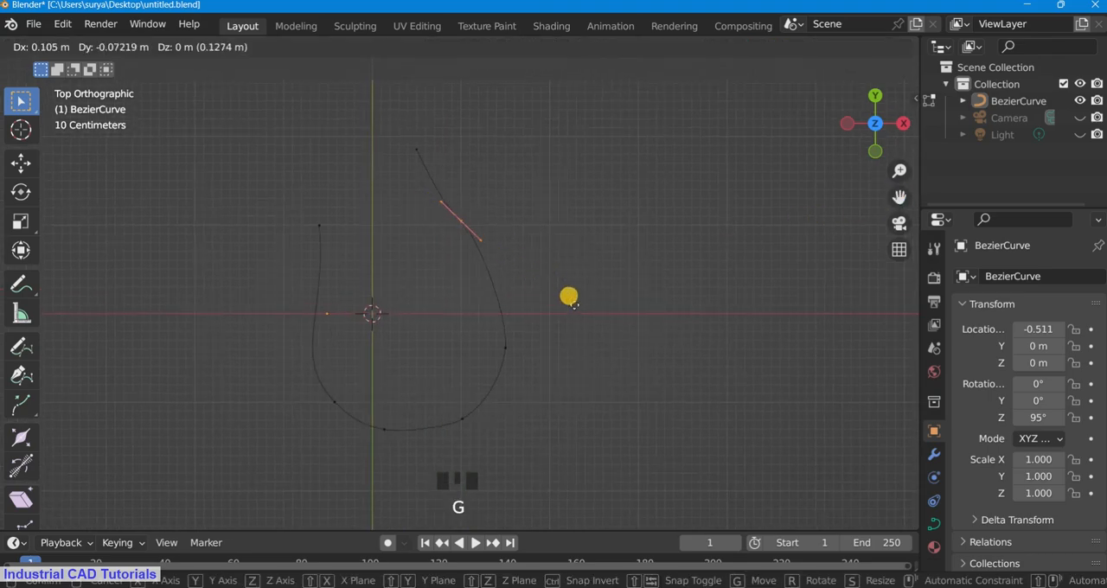
left_click(580, 325)
left_click_drag(403, 138, 472, 190)
key("g")
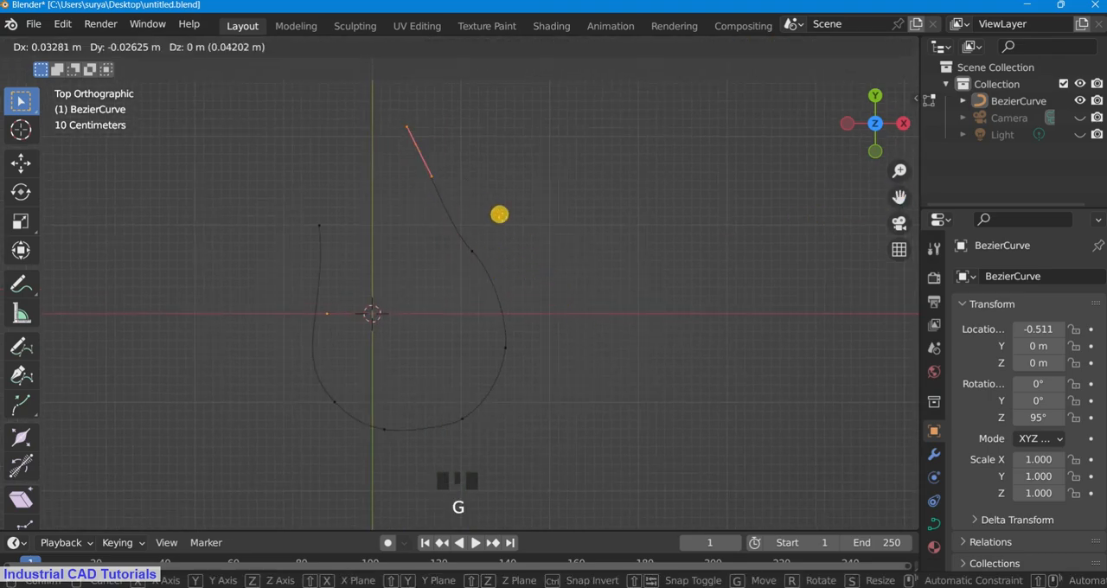
left_click(494, 234)
Step: Extrude the curve's top right end upward by about 0.66 m
scroll(497, 233, "down", 2)
key("e")
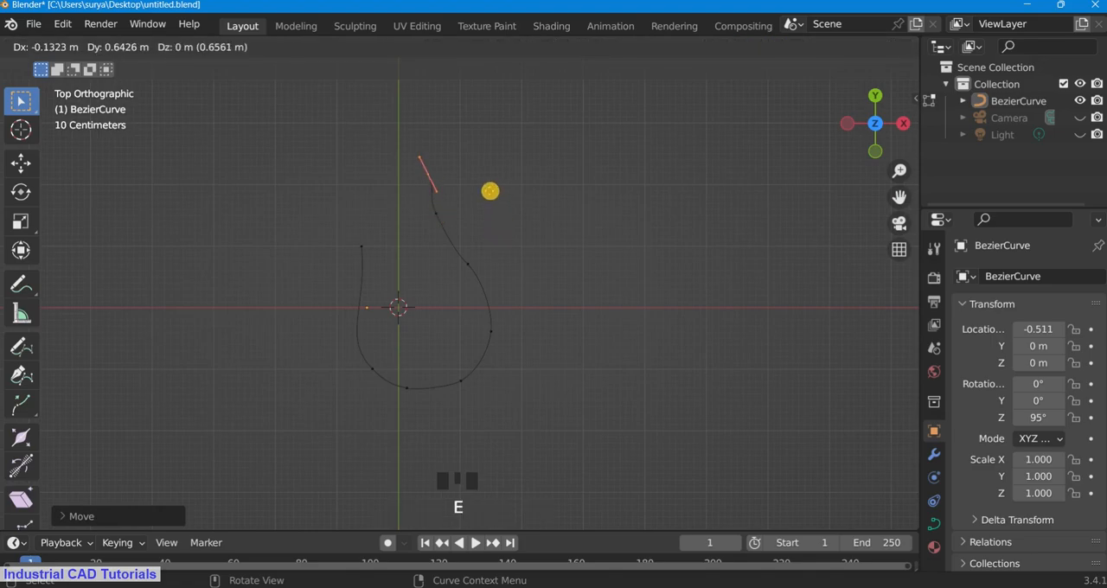
left_click(490, 191)
Step: Move the curve's upper-left end point down toward the X axis
left_click(388, 272)
key("g")
left_click(387, 310)
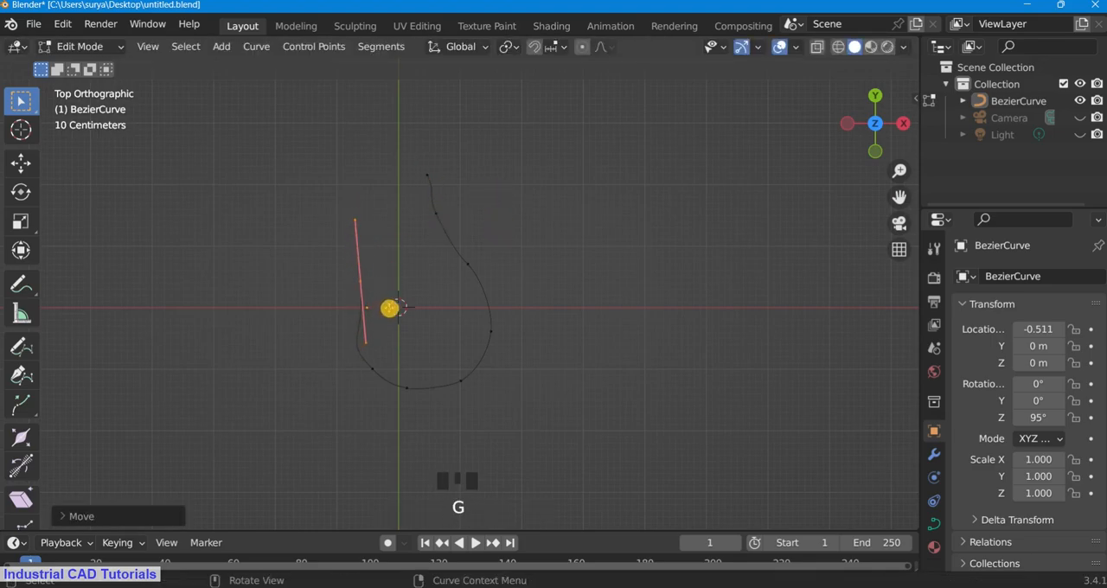
Step: Rotate the handles of the upper-left end point and of the lower-left control point to smooth the curve's left side
scroll(381, 367, "up", 1)
key("r")
left_click(359, 344)
left_click(356, 383)
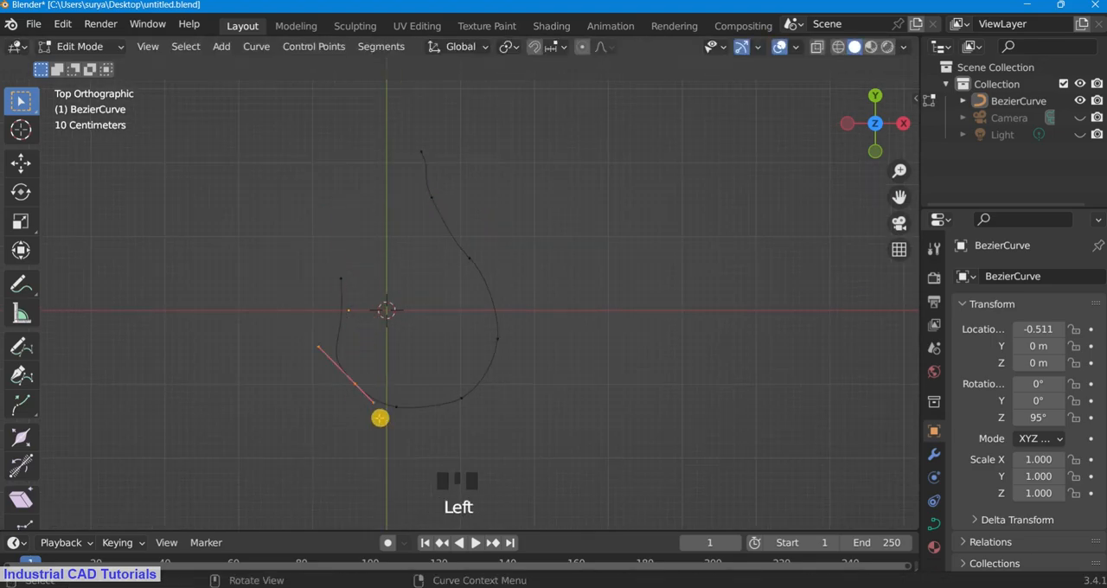
key("r")
left_click(361, 434)
Step: Move the neck control point slightly down and to the right, and rotate the handles of the control point below it
scroll(549, 257, "down", 2)
left_click(437, 221)
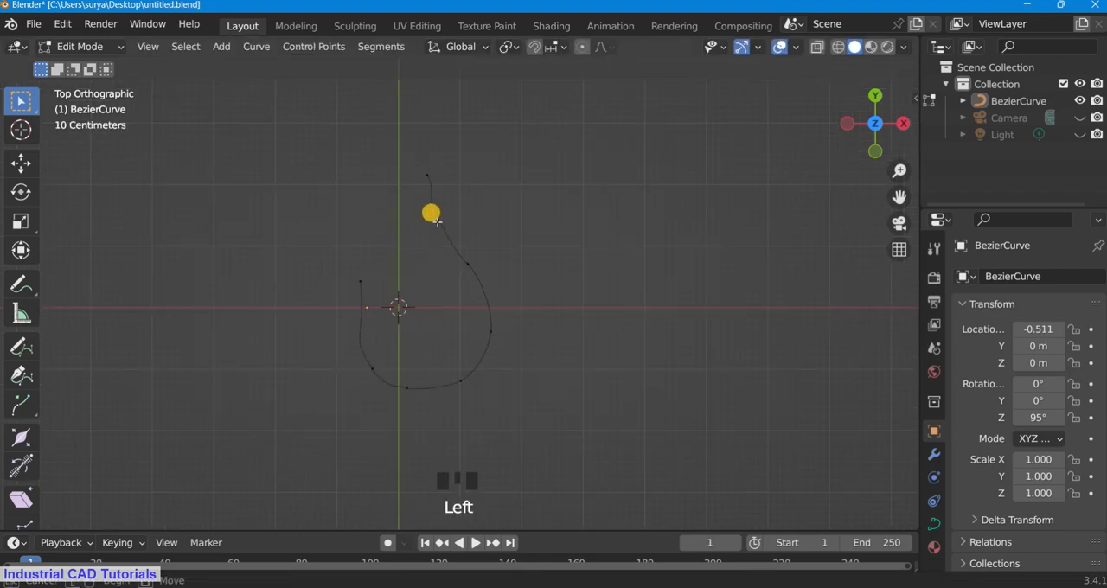
key("g")
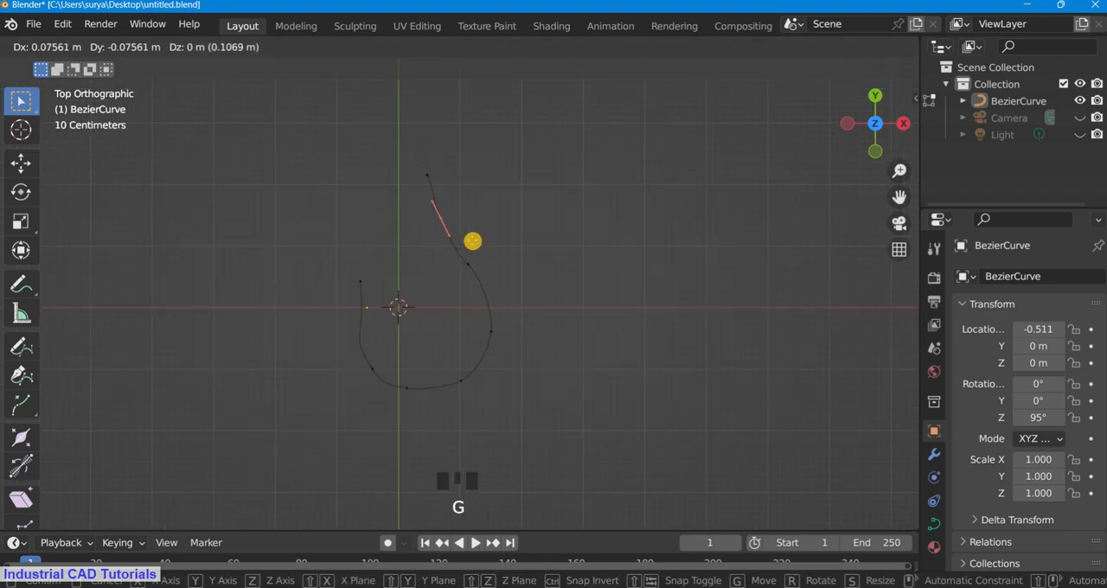
left_click(472, 239)
left_click(469, 263)
key("r")
left_click(490, 302)
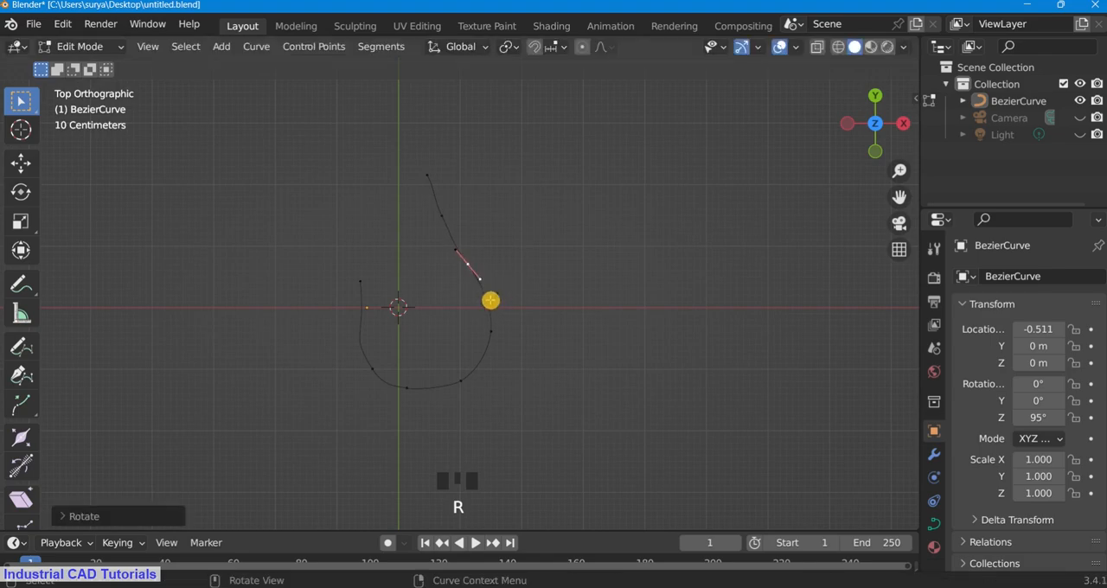
left_click(548, 285)
Step: Move the top end point to the right and extrude two points from it, one up-left and one farther left
scroll(562, 278, "up", 2)
left_click_drag(898, 200, 613, 221)
key("g")
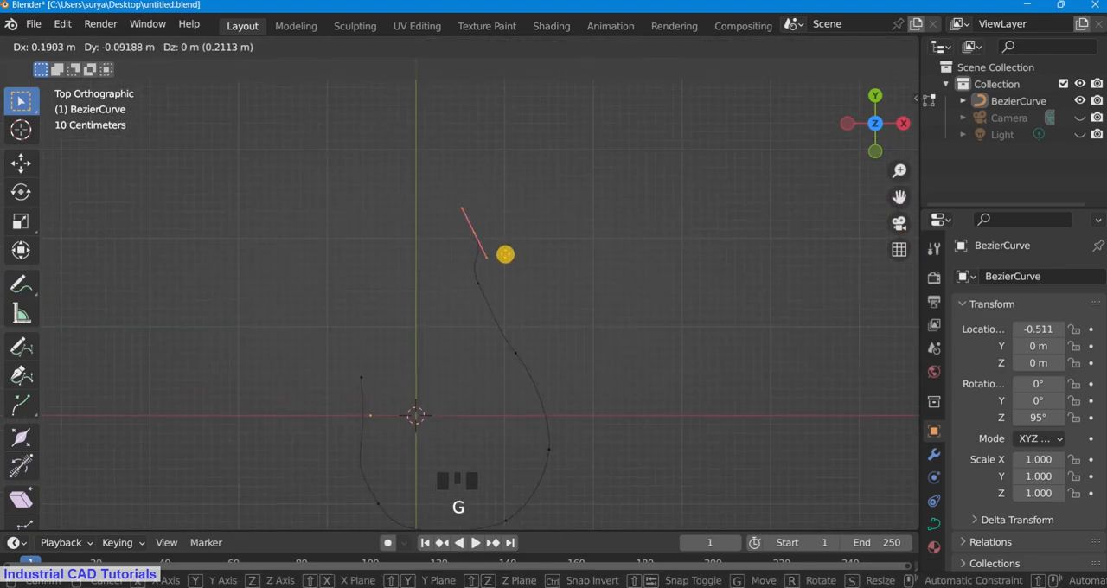
left_click(519, 237)
key("e")
left_click(482, 187)
key("e")
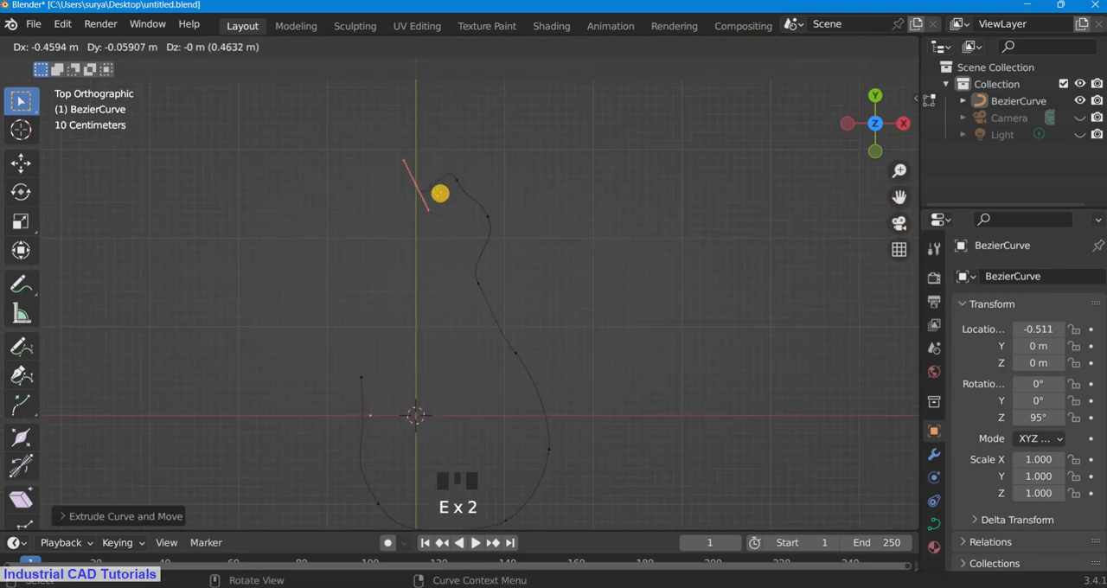
left_click(434, 190)
Step: Set the new end point's handles to Automatic and shift the neighbouring upper-right head point slightly to the right
key("v")
left_click(431, 190)
left_click(459, 181)
key("g")
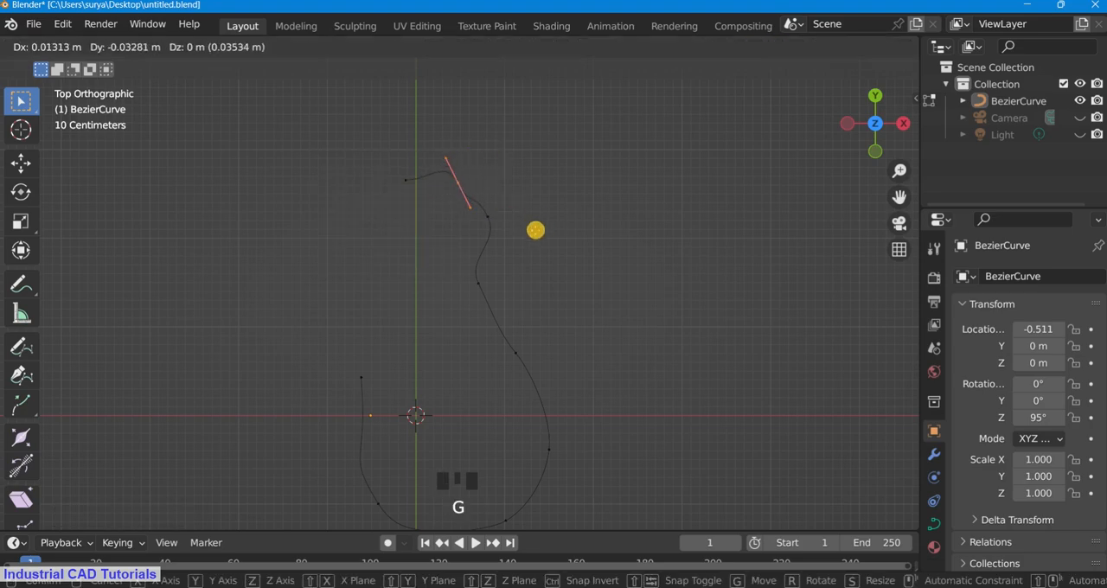
left_click(538, 229)
Step: Rotate the handles of the head's two right-hand control points and nudge the upper one upward to round the head
key("r")
left_click(512, 202)
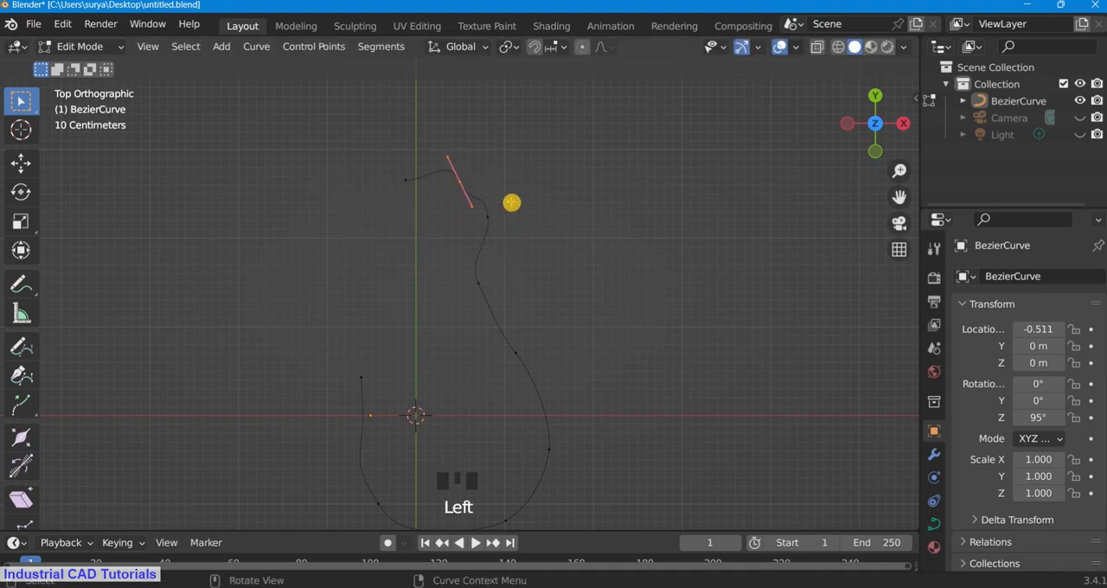
key("r")
left_click(480, 202)
key("r")
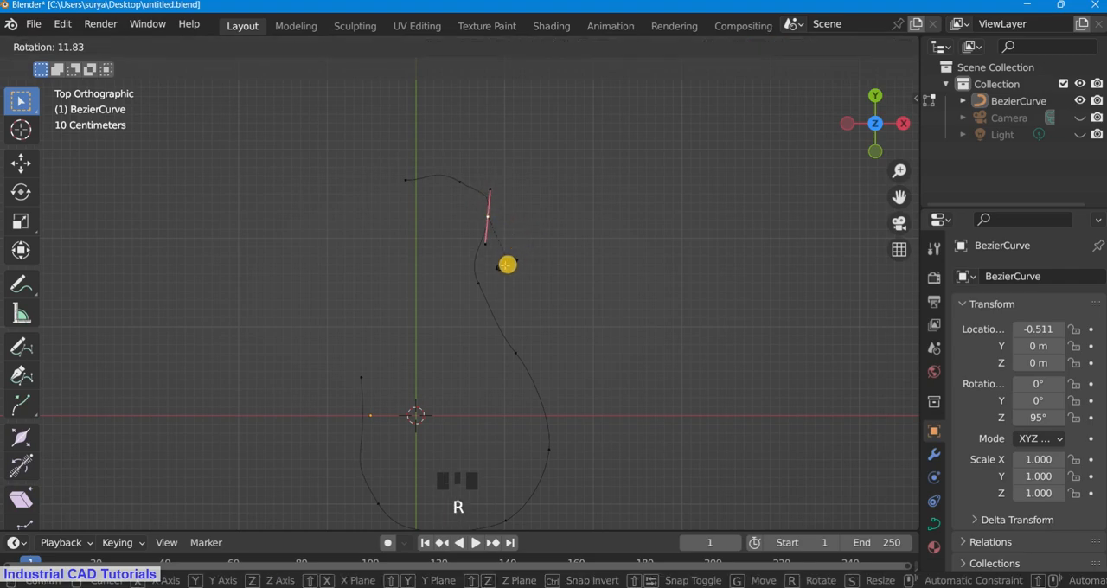
left_click(495, 196)
key("g")
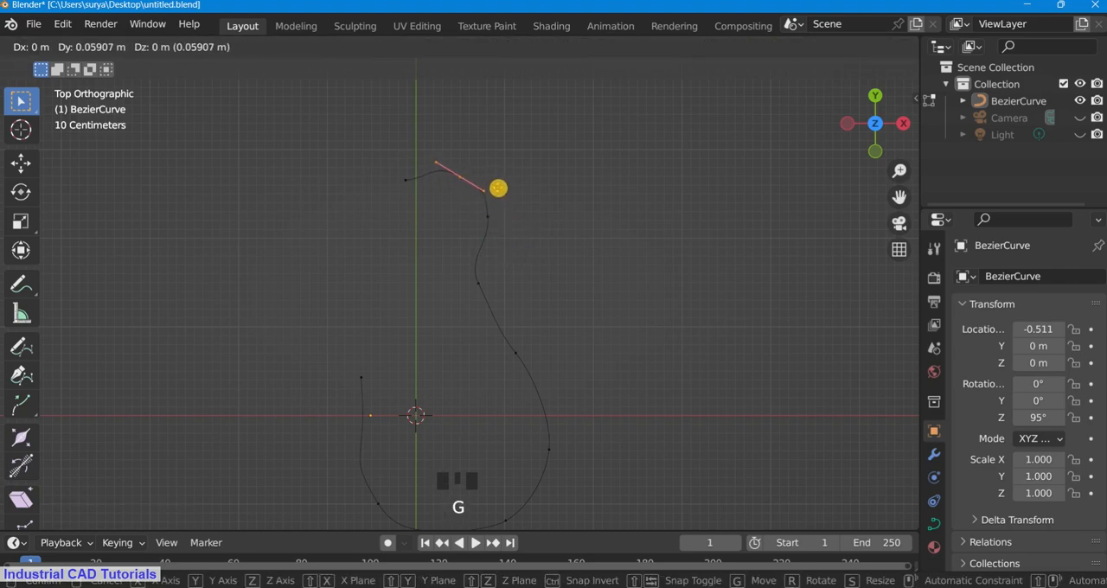
left_click(498, 188)
Step: Extrude three points from the head's left end, two downward and one toward the lower right, to form the neck's left side
scroll(479, 199, "down", 2)
scroll(447, 247, "up", 1)
key("e")
left_click(435, 278)
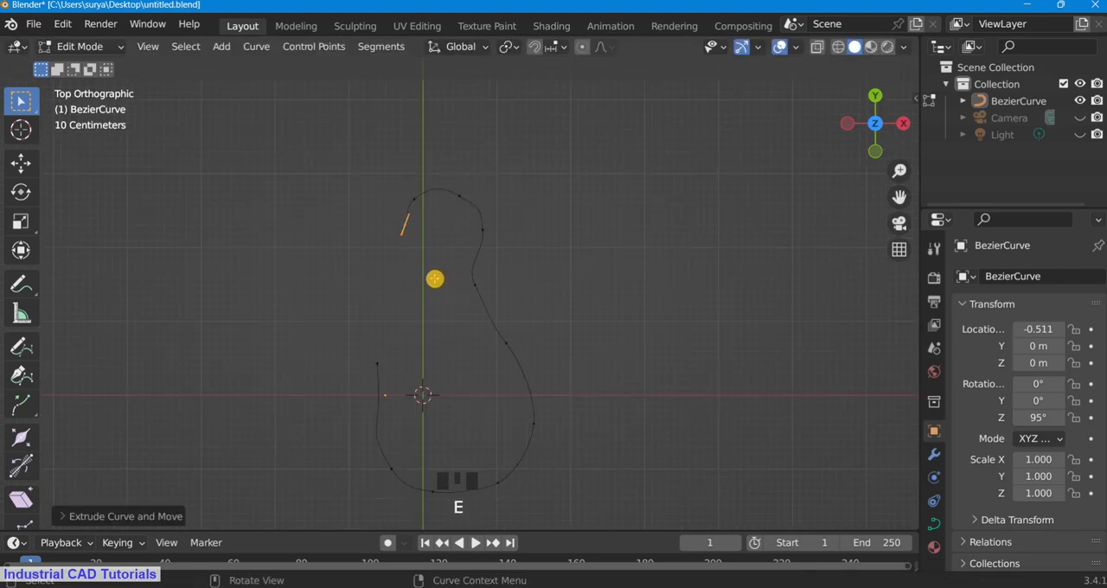
key("e")
left_click(434, 305)
scroll(459, 325, "down", 1)
key("e")
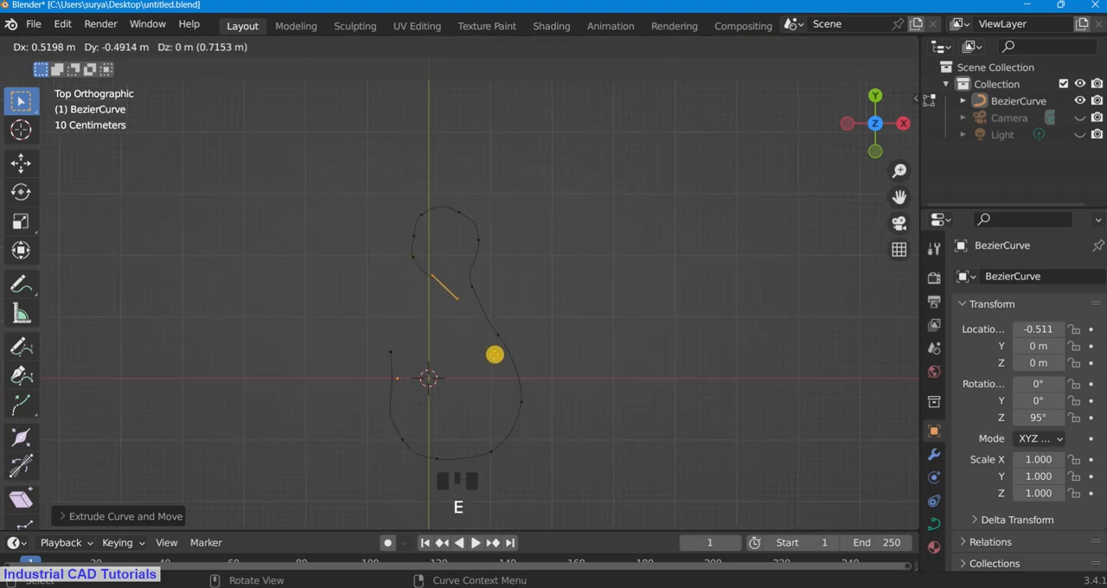
left_click(484, 364)
Step: Extrude the end down the inside of the bowl, around its bottom and up toward the left tip as the inner hook edge
scroll(487, 362, "down", 4)
scroll(486, 361, "up", 4)
left_click_drag(899, 197, 908, 86)
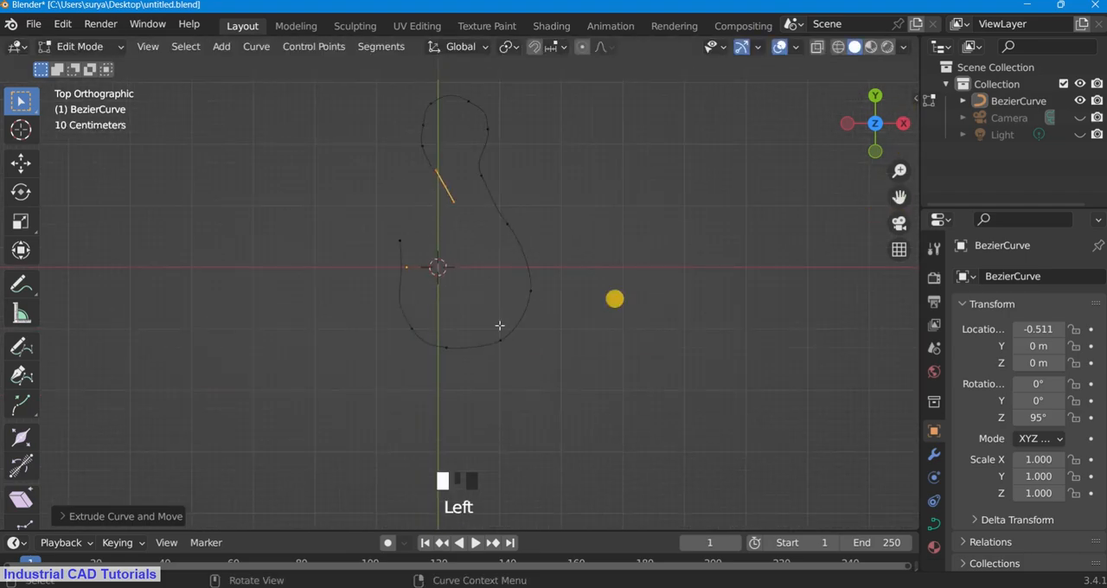
key("e")
left_click(511, 409)
key("e")
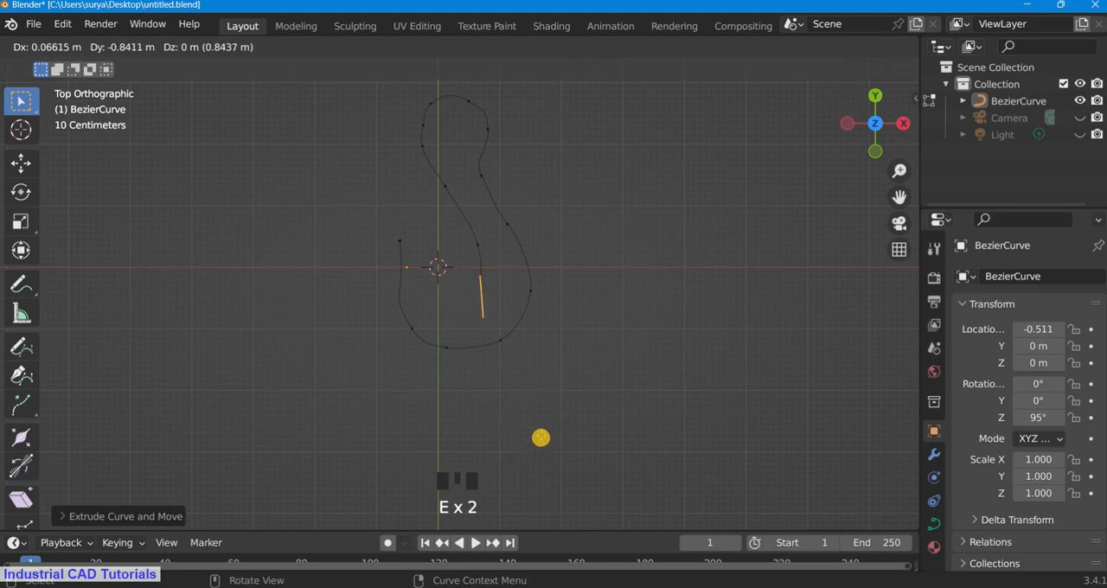
left_click(514, 443)
key("e")
left_click(471, 396)
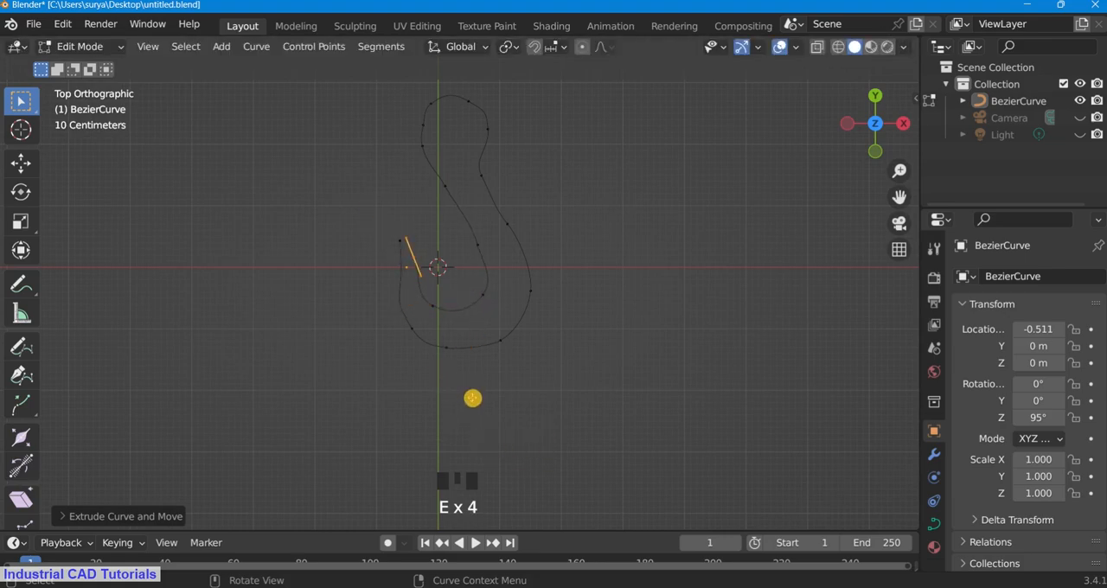
Step: Extrude the inner end farther up to the tip and close the outline with a segment between the two end points
scroll(472, 391, "up", 2)
key("e")
left_click(458, 288)
scroll(459, 291, "up", 2)
key("f")
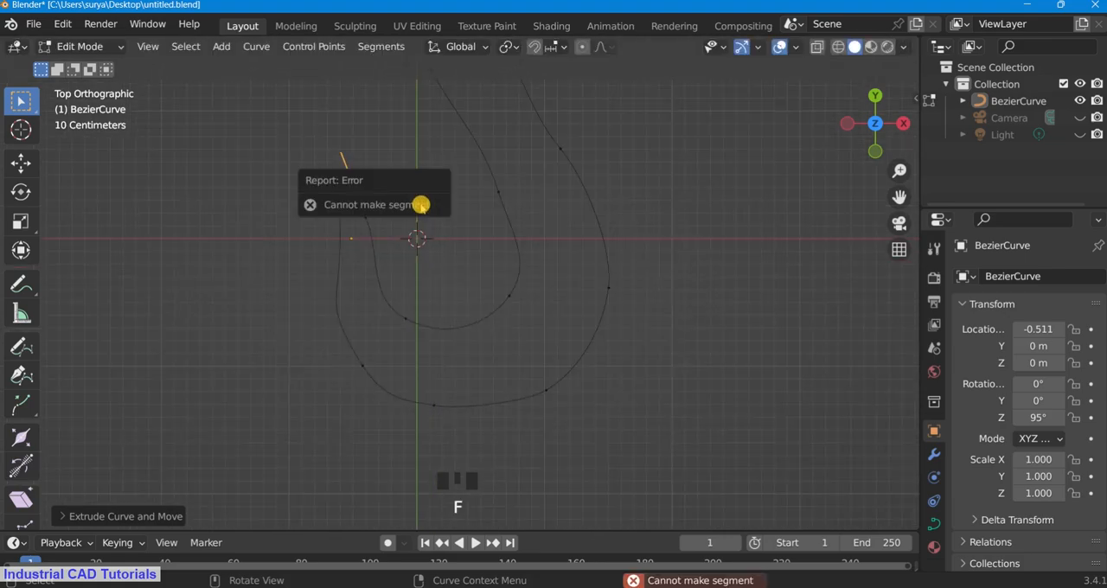
left_click_drag(316, 140, 380, 194)
scroll(375, 168, "up", 1)
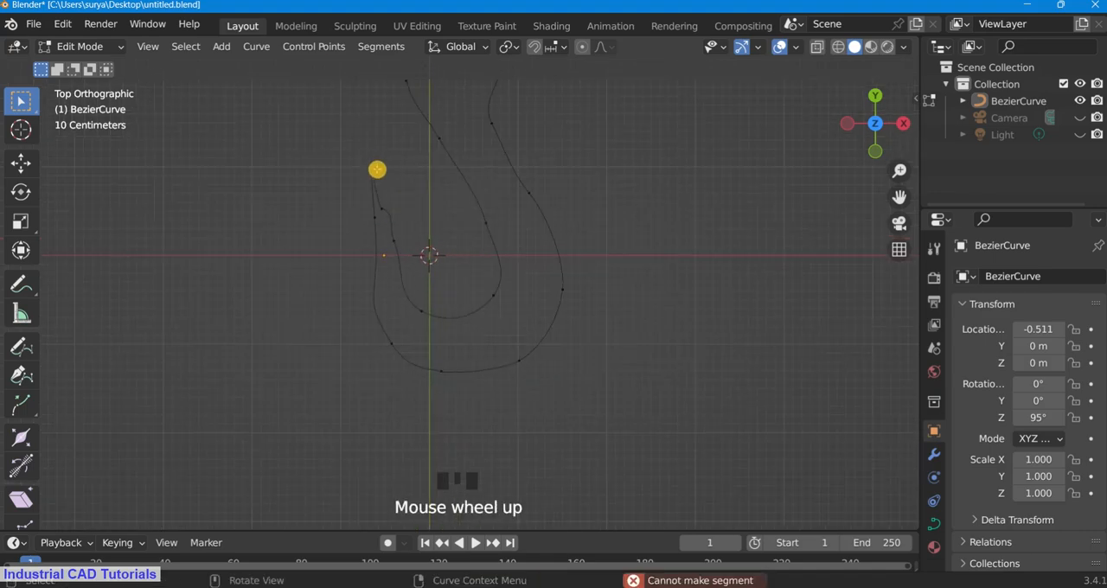
Step: Rotate the handles of the inner control point at the tip so they follow the hook's inner edge
left_click(385, 216)
key("g")
right_click(417, 210)
scroll(403, 182, "up", 3)
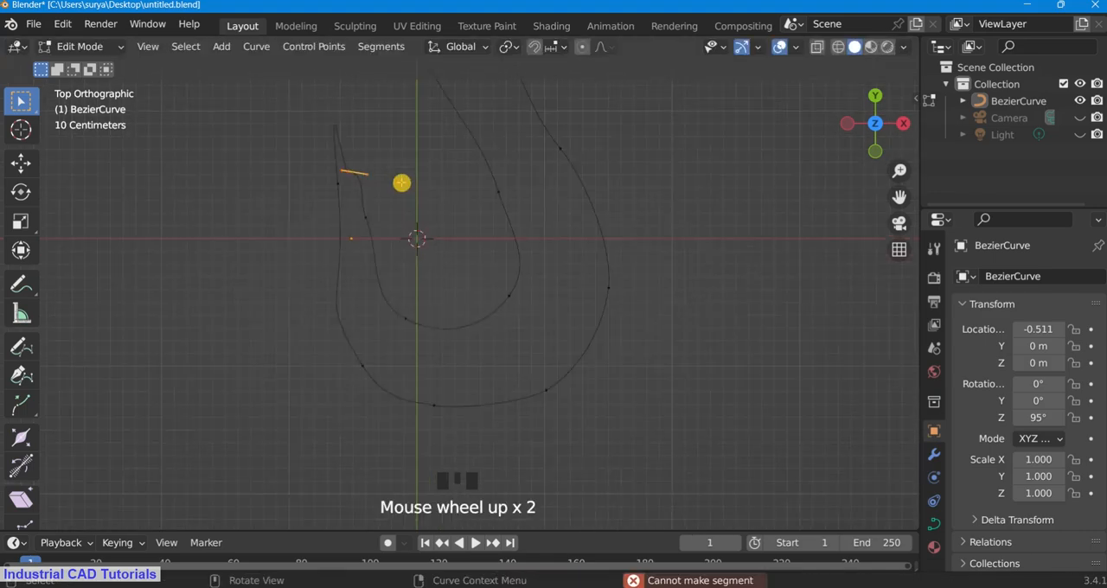
left_click_drag(900, 200, 906, 292)
scroll(420, 208, "up", 2)
left_click(415, 237)
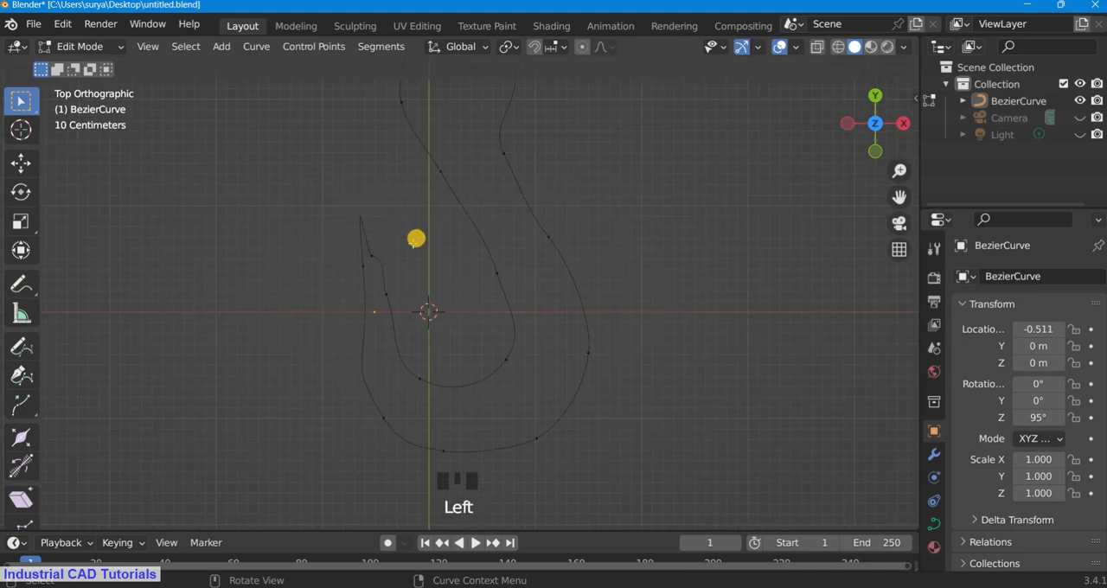
left_click(370, 250, "shift")
key("r")
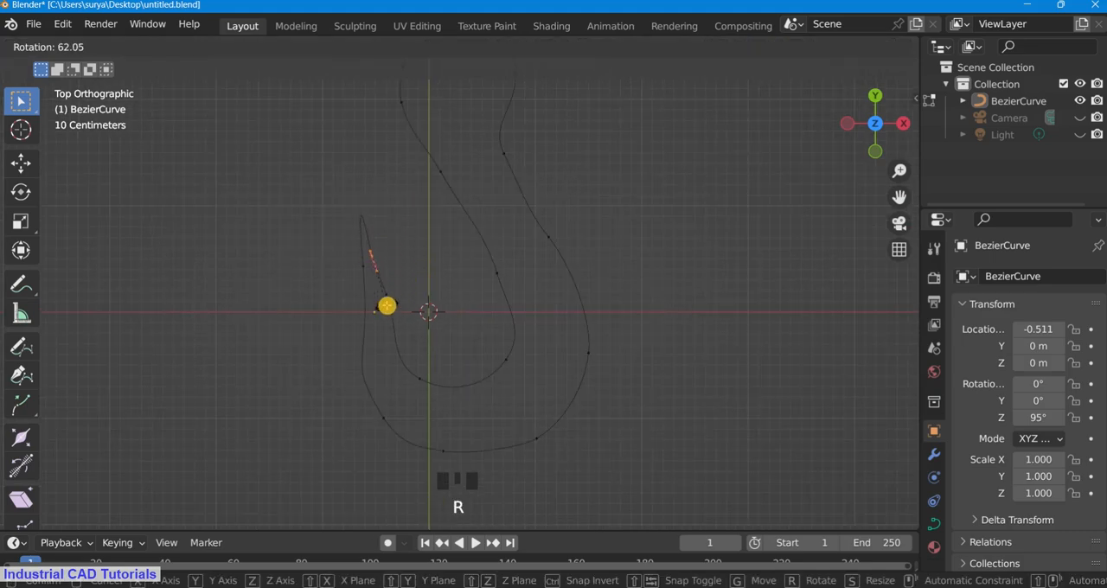
left_click(424, 225)
scroll(364, 260, "down", 1)
key("s")
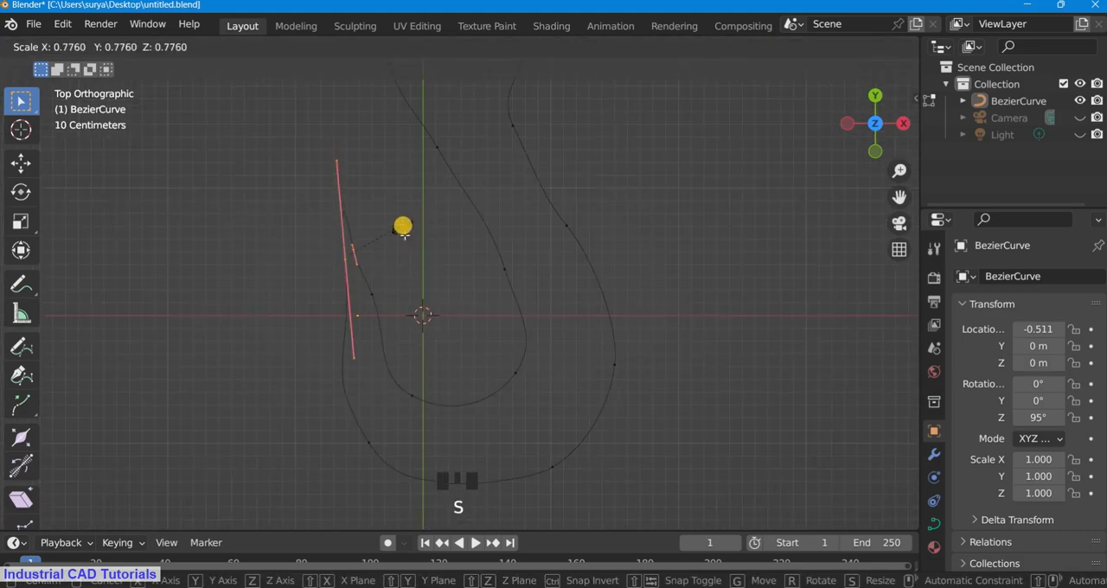
right_click(412, 265)
left_click(410, 267)
Step: Subdivide the segment between the tip's two control points to add a point, and adjust the tip's position
left_click_drag(373, 267, 289, 163, "shift")
right_click(407, 248)
left_click(360, 131)
scroll(421, 225, "up", 2)
scroll(375, 205, "up", 1)
key("g")
left_click(382, 241)
left_click(386, 237)
scroll(415, 198, "down", 4)
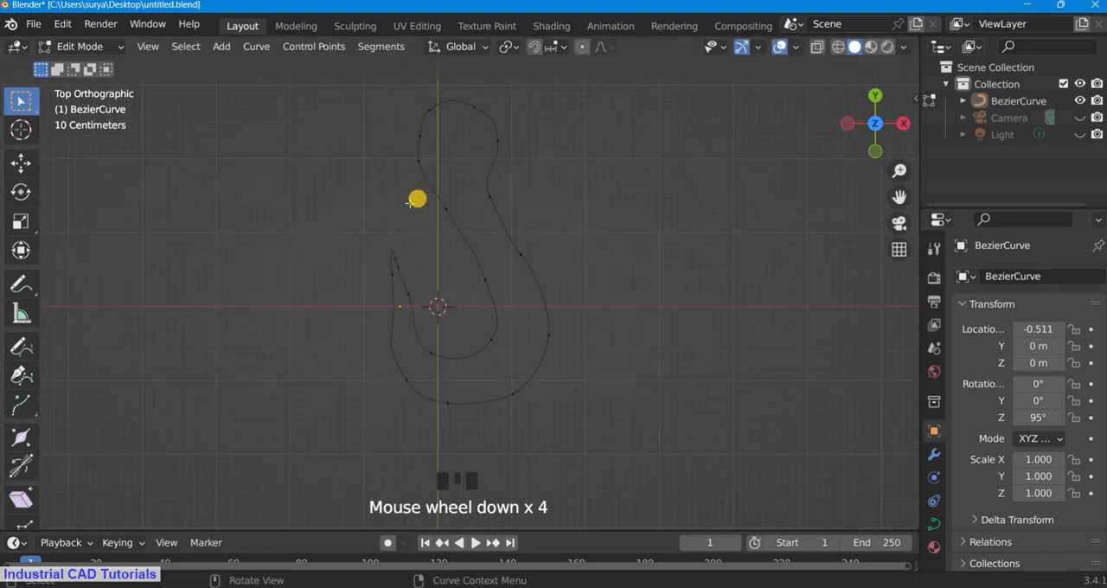
Step: Move the control points on the inner and outer sides of the tip downward to widen and shorten it
scroll(355, 246, "up", 5)
left_click_drag(330, 251, 298, 207)
key("g")
left_click(343, 308)
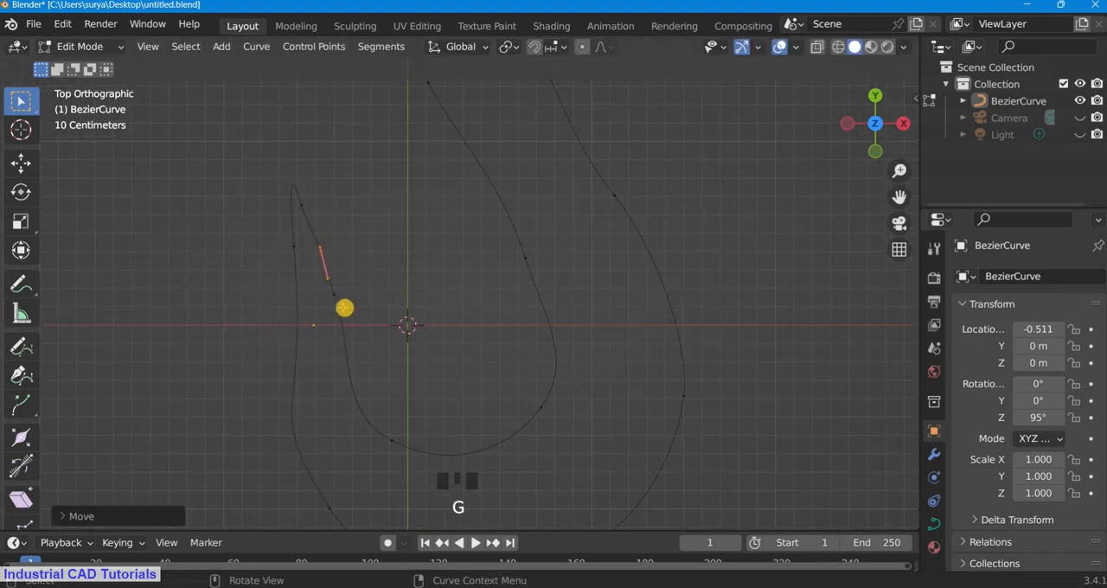
left_click(284, 242)
key("g")
left_click(307, 300)
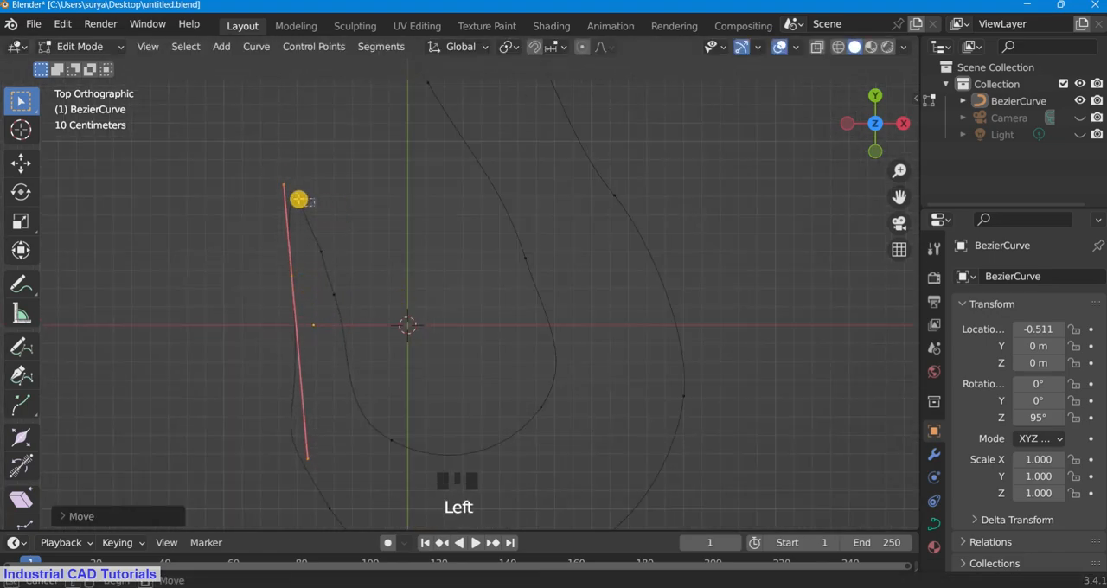
Step: Rotate the handles of the control point at the very tip to round it off
left_click(301, 201)
scroll(332, 219, "up", 1)
key("r")
left_click(349, 172)
scroll(396, 215, "down", 4)
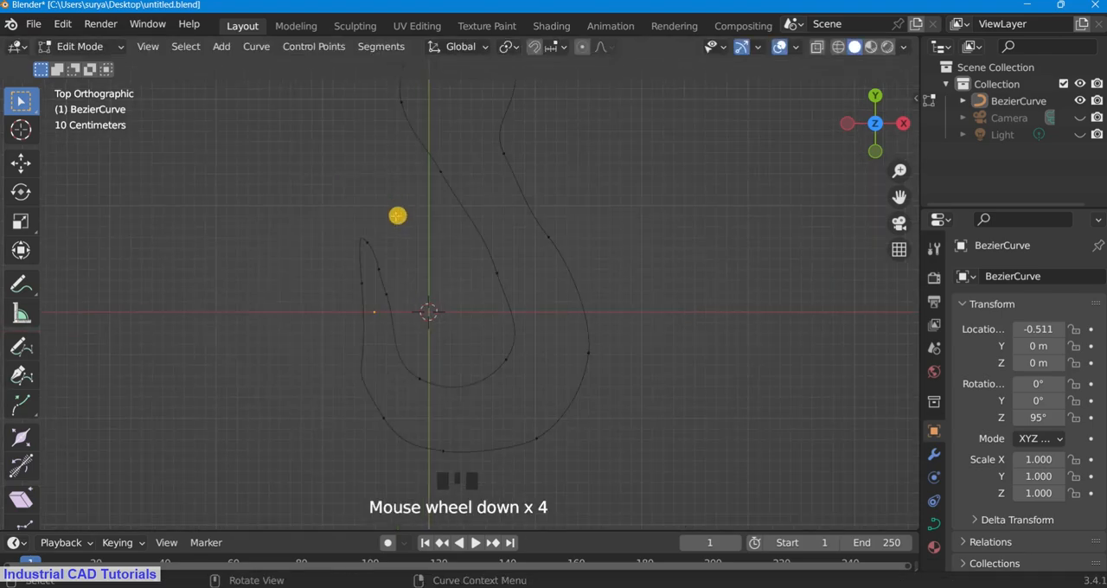
scroll(360, 412, "up", 1)
left_click(361, 442)
scroll(467, 299, "down", 3)
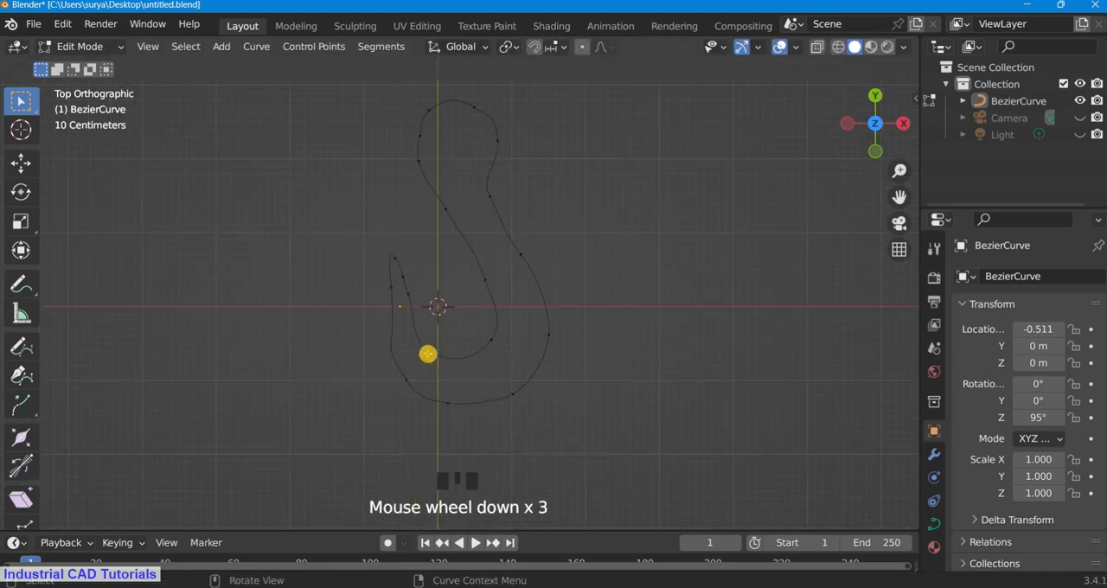
Step: Select the outer tip control point and the lower-left control point, and subdivide the segment between them
scroll(428, 354, "up", 1)
left_click_drag(401, 414, 385, 385)
left_click_drag(382, 296, 372, 280, "shift")
right_click(388, 257)
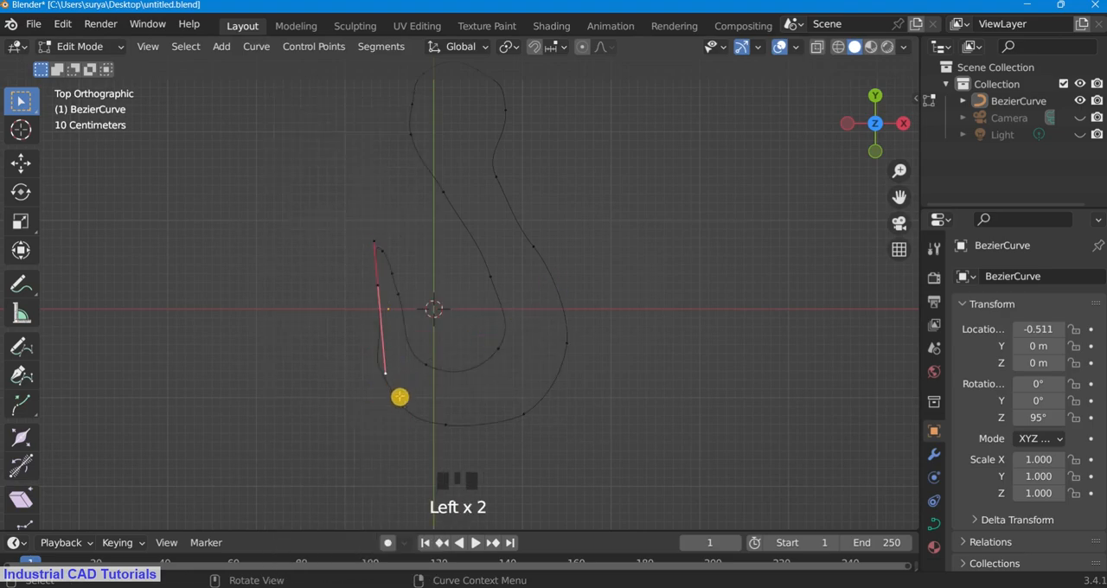
left_click(371, 273)
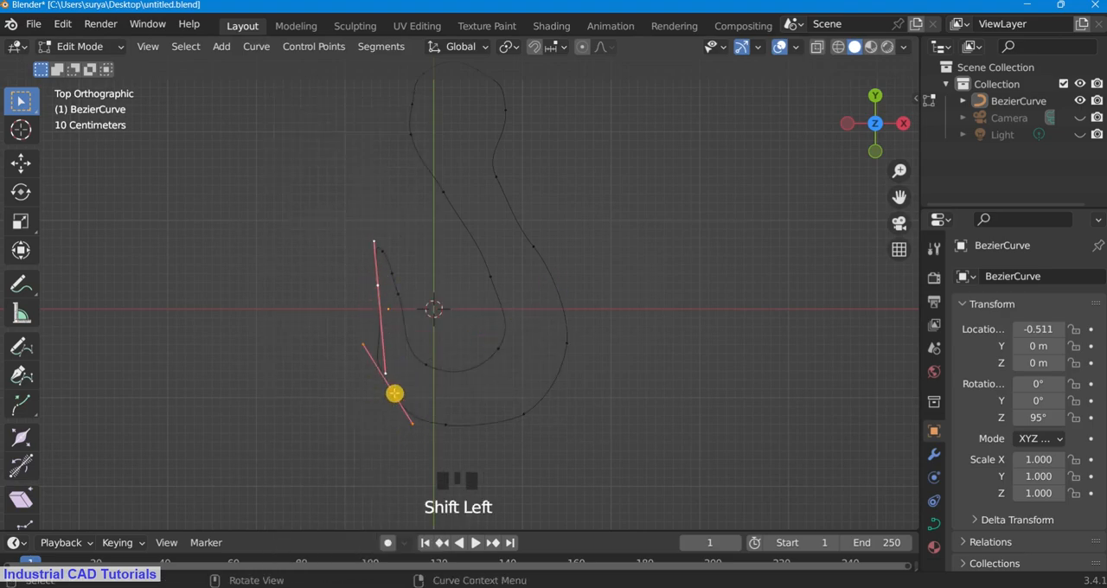
right_click(371, 353)
left_click(366, 131)
Step: Rotate the handles of the added control point on the left outer edge to smooth the hook's side
scroll(447, 275, "down", 2)
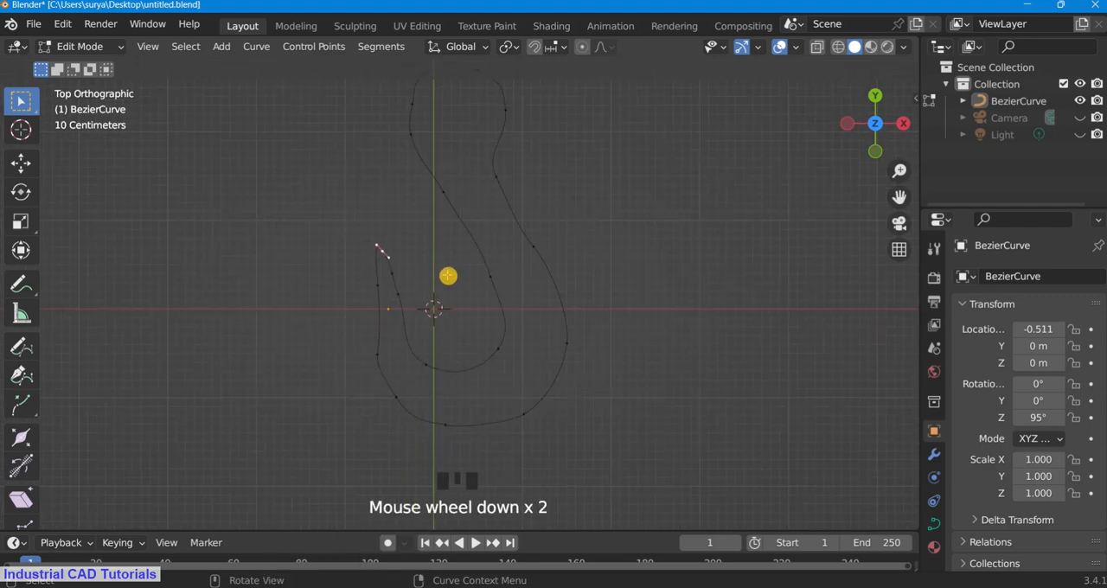
left_click(364, 366)
key("r")
left_click(483, 351)
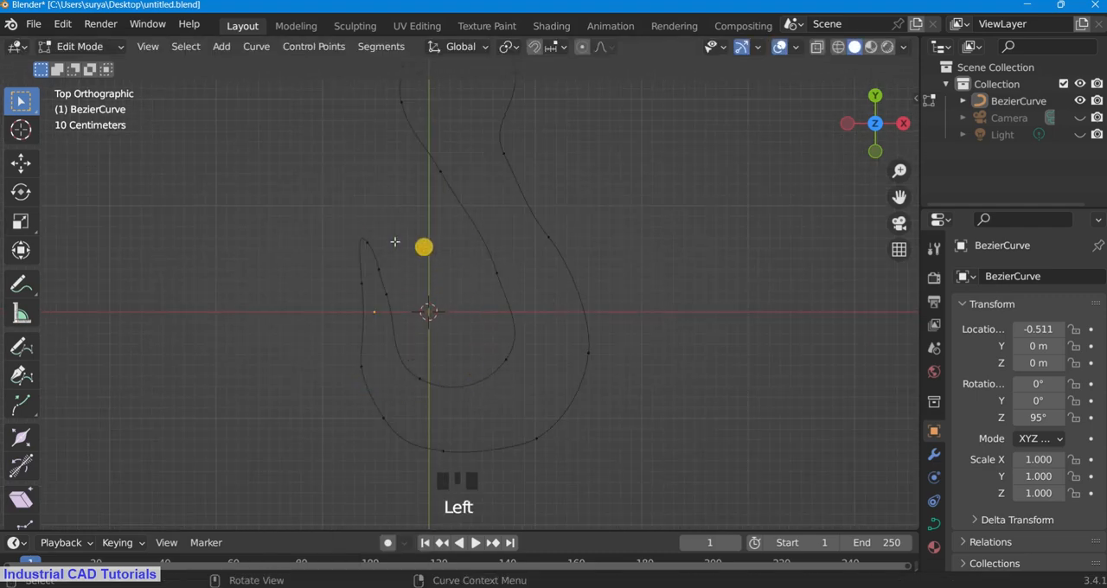
scroll(385, 249, "up", 1)
key("r")
left_click(460, 242)
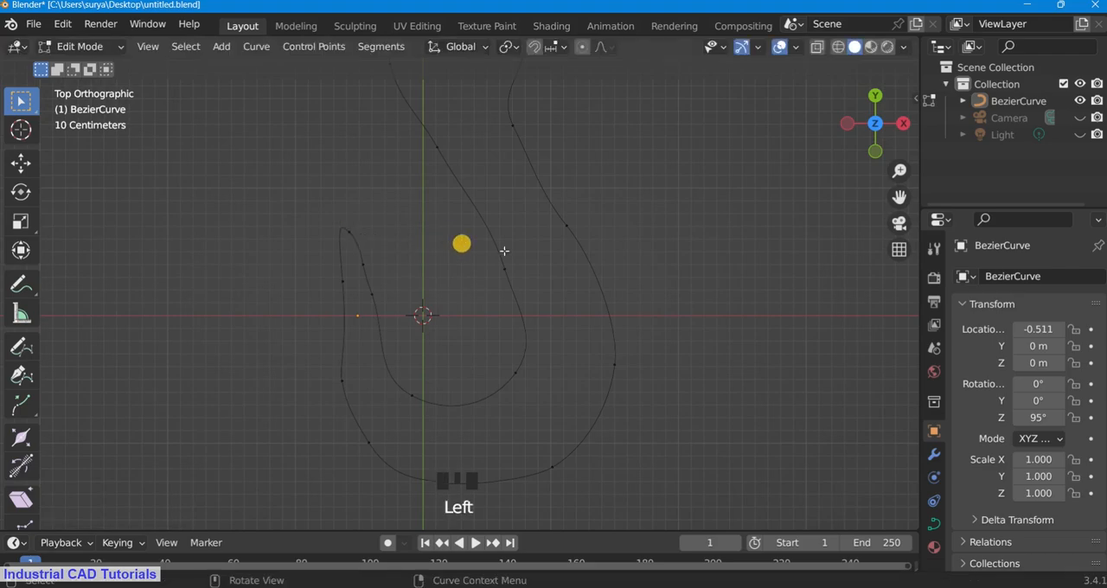
Step: Move the head's upper-right control point slightly outward to the right and change its handle type
scroll(711, 187, "down", 6)
mouse_move(872, 120)
left_mouse_down()
mouse_move(840, 136)
mouse_move(865, 128)
left_mouse_up()
scroll(868, 126, "down", 3)
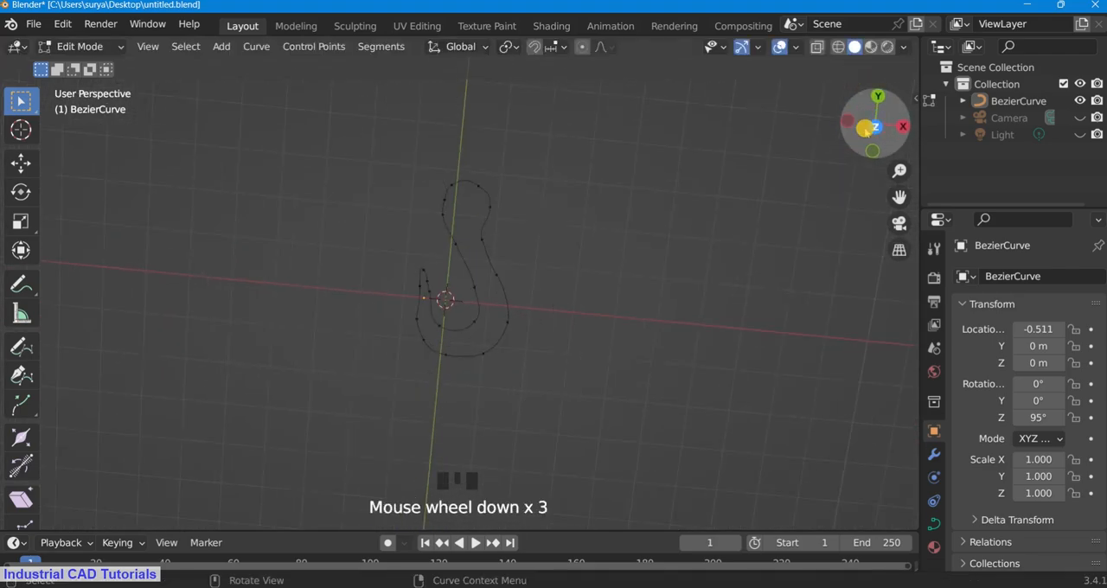
scroll(867, 127, "up", 3)
left_click(485, 135)
key("r")
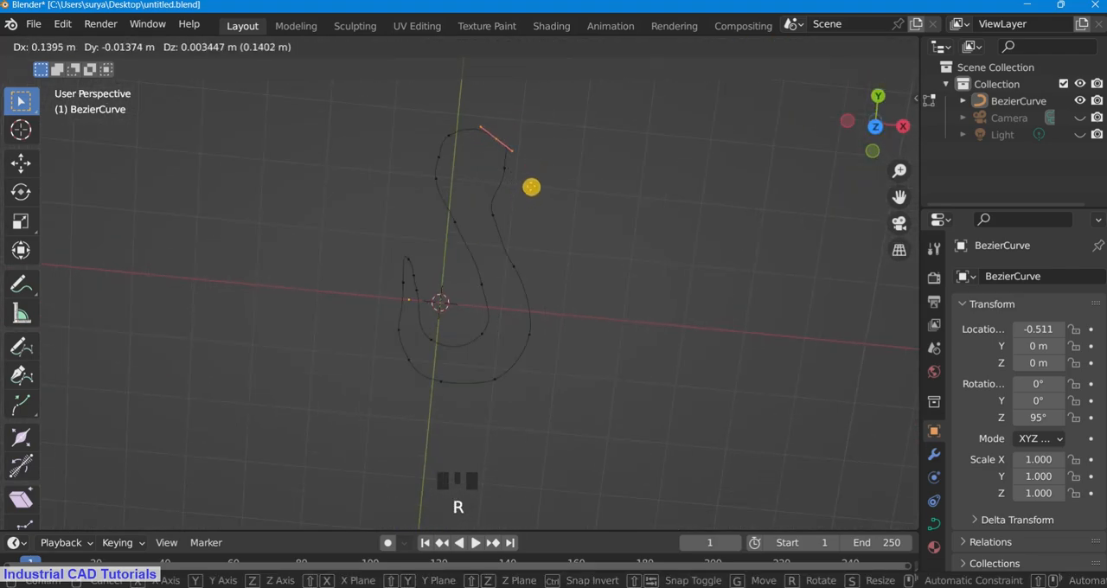
left_click(529, 186)
key("v")
left_click(528, 184)
left_click(574, 146)
Step: Set the handles of the control points on the head's left and right sides to Automatic
scroll(467, 173, "down", 1)
scroll(459, 175, "up", 1)
left_click_drag(453, 169, 430, 141)
key("v")
left_click(449, 156)
left_click(586, 174)
left_click_drag(520, 187, 495, 152)
key("v")
left_click(531, 189)
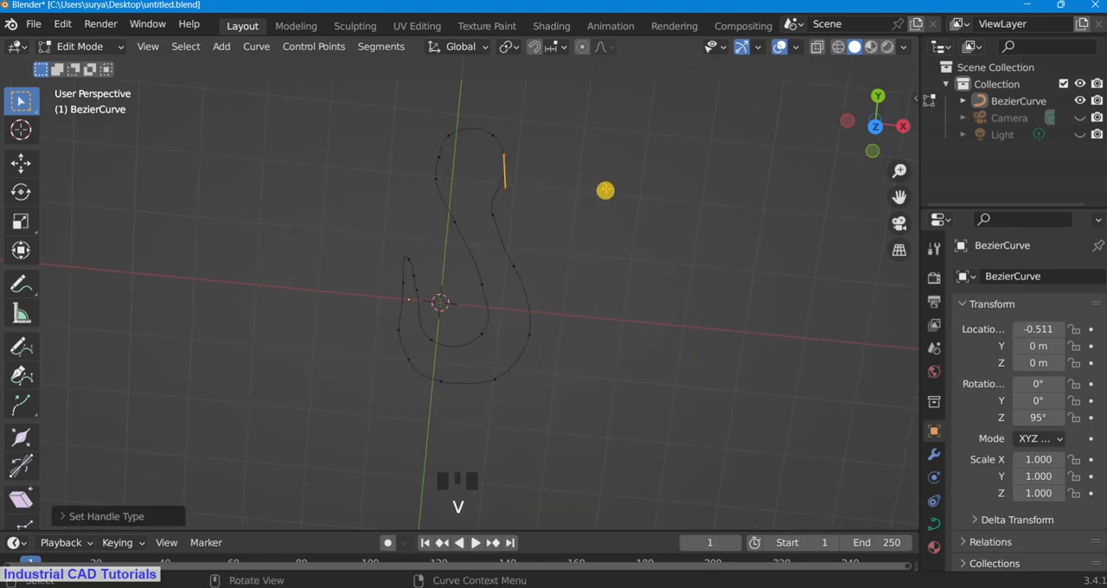
Step: Return to the top view and save the file
scroll(604, 192, "down", 1)
key("KP_7")
key("ctrl+s")
scroll(370, 140, "down", 2)
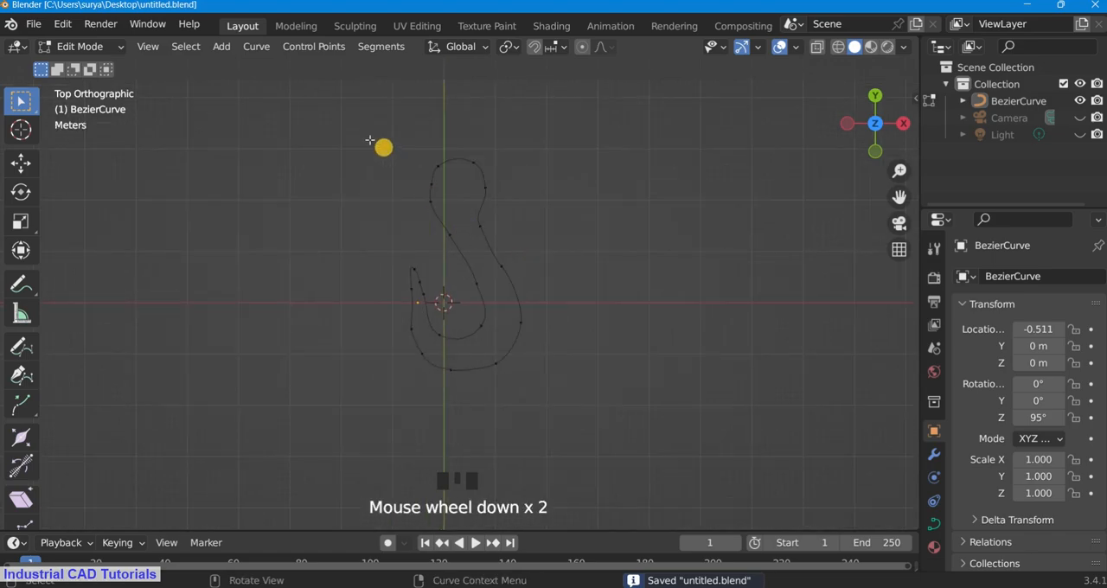
Step: Rotate the control points of the head and upper shank slightly clockwise and move them slightly to the right
left_click_drag(369, 140, 653, 344)
left_click_drag(403, 136, 573, 292)
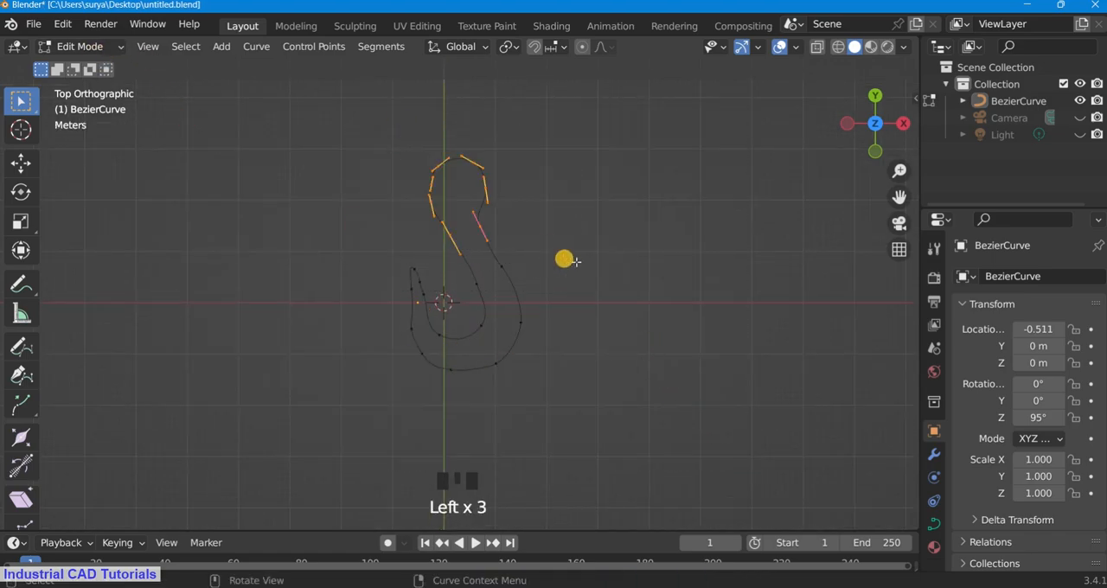
left_click(543, 258, "shift")
key("g")
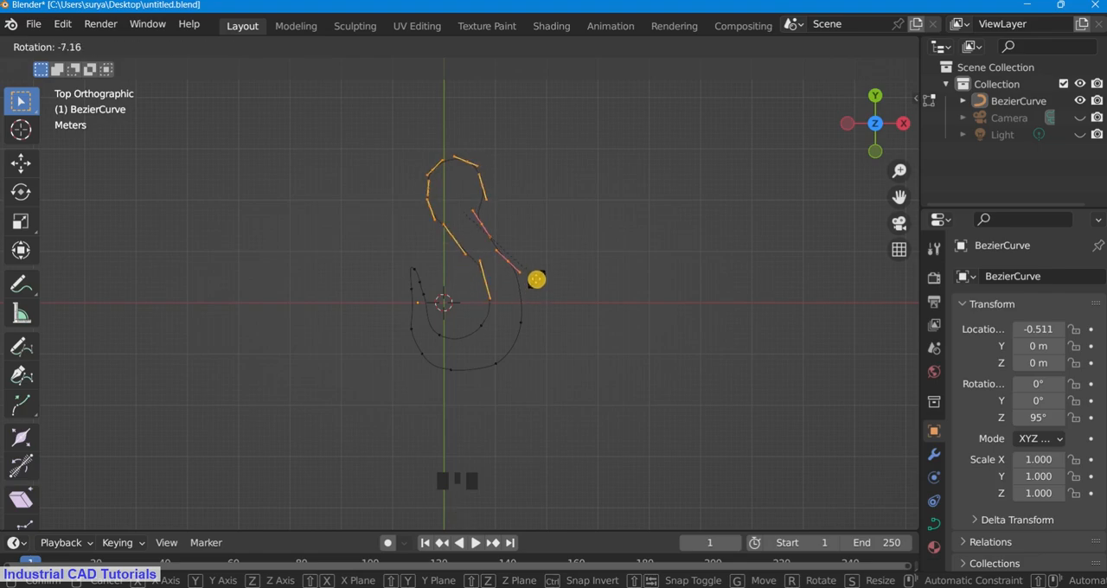
left_click(531, 282)
key("g")
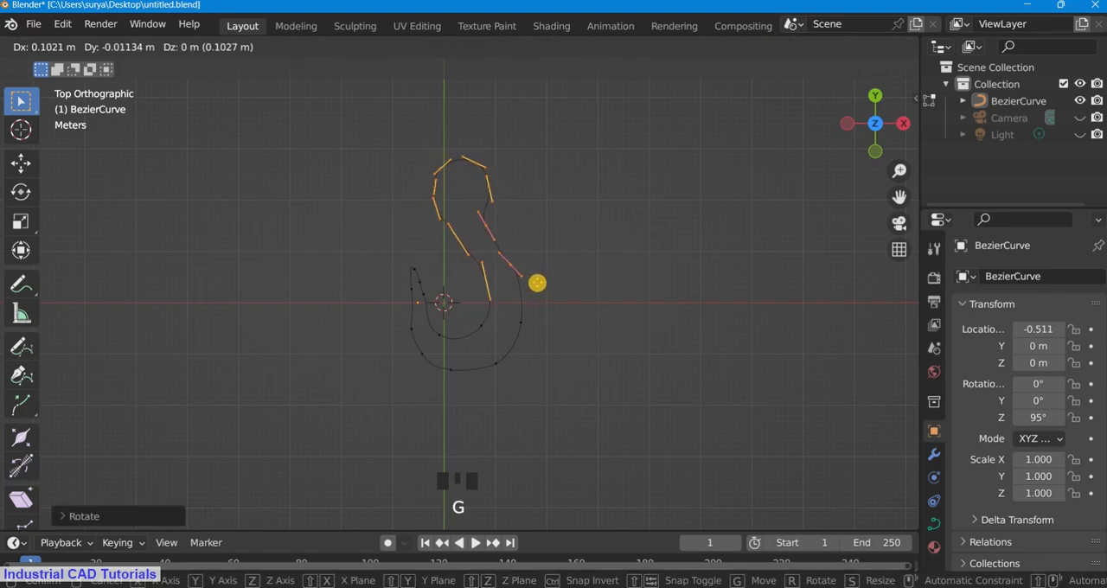
left_click(536, 278)
scroll(610, 203, "up", 1)
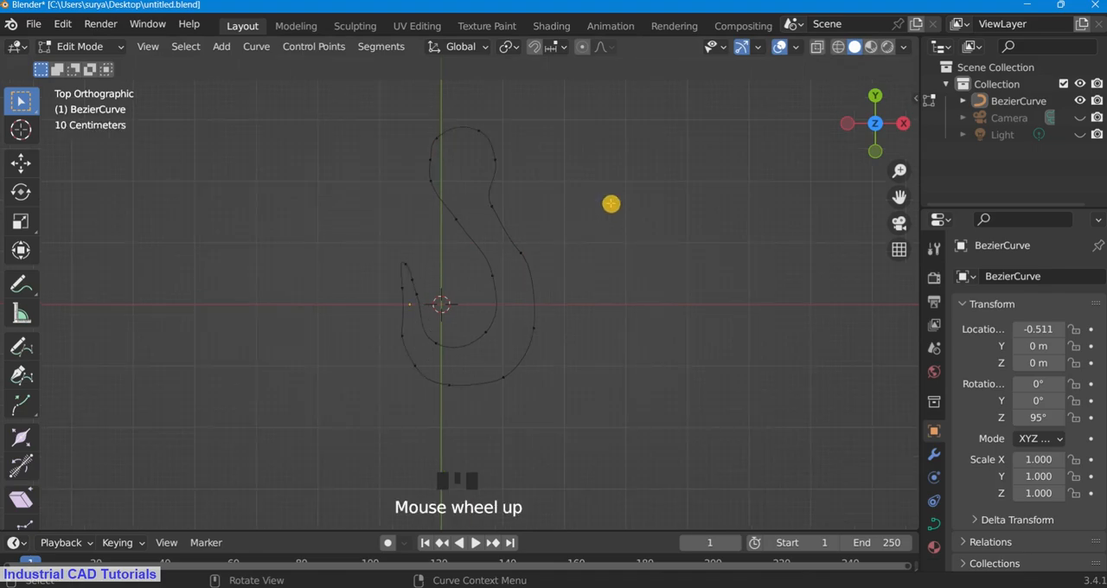
Step: Move the control points around the hook's pointed tip and lower-left bend slightly outward to the left
scroll(609, 203, "down", 1)
left_click_drag(381, 249, 444, 379)
key("g")
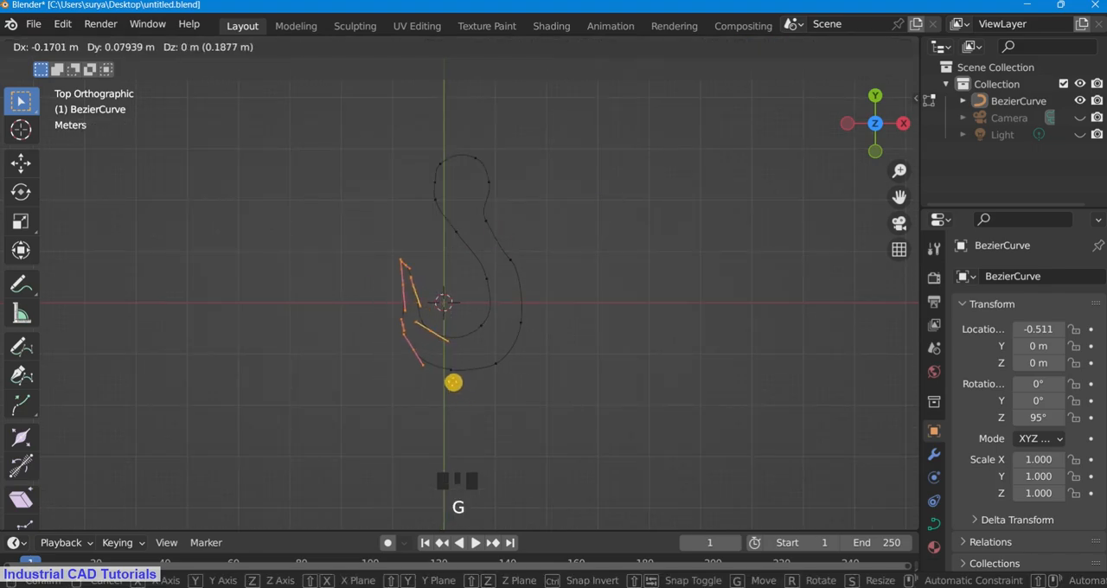
left_click(449, 382)
scroll(591, 259, "down", 2)
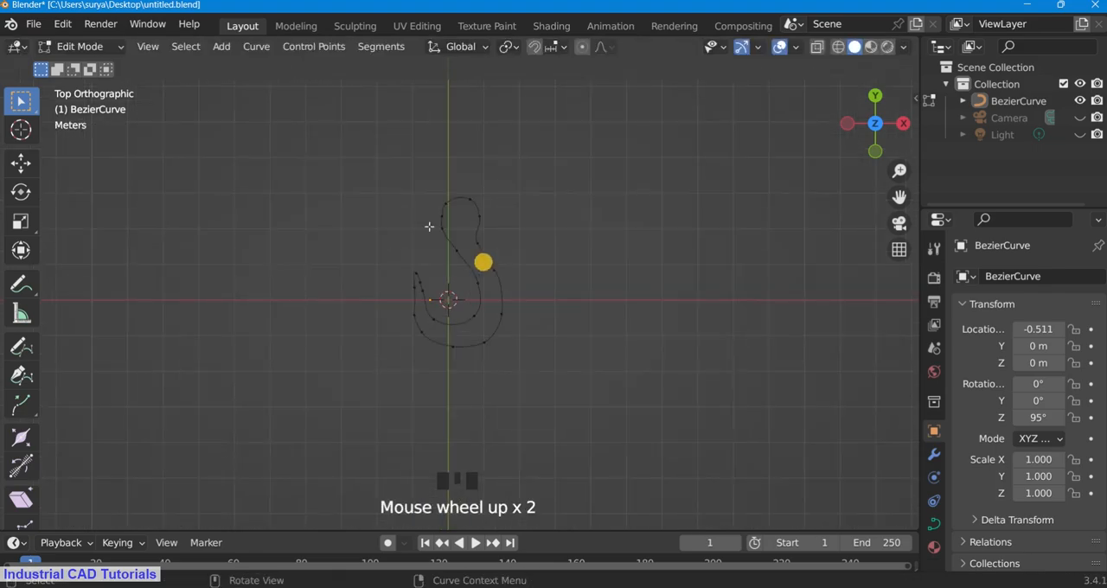
Step: Move the control points of the head and neck slightly up and to the left
left_click_drag(410, 170, 509, 260)
key("g")
left_click(481, 251)
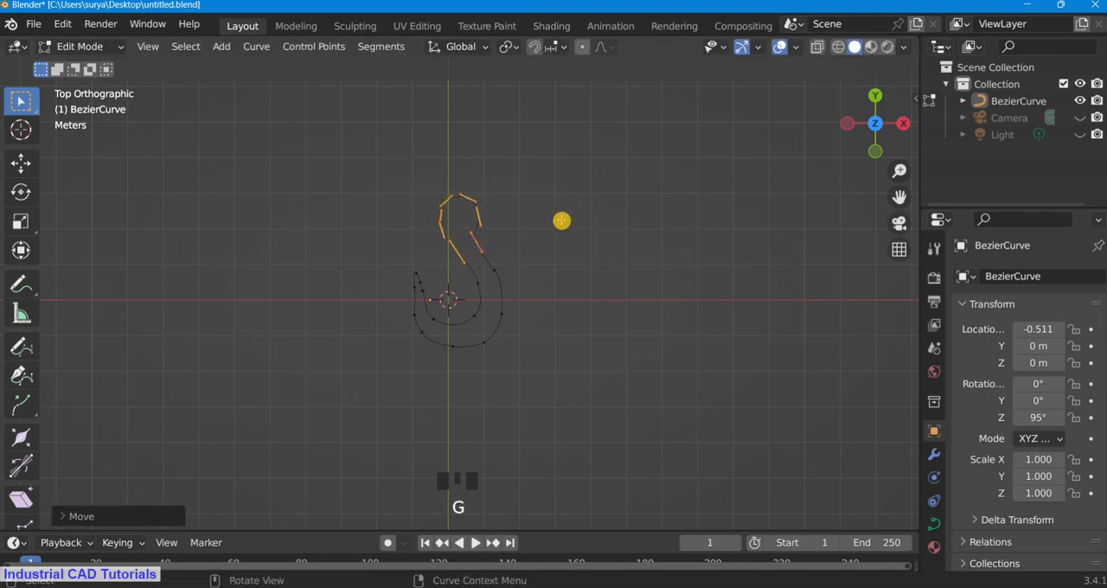
Step: Rotate the handles of the control points on the hook's lower-right outer edge to smooth the bend
scroll(536, 329, "up", 1)
key("r")
left_click(553, 337)
scroll(482, 371, "up", 1)
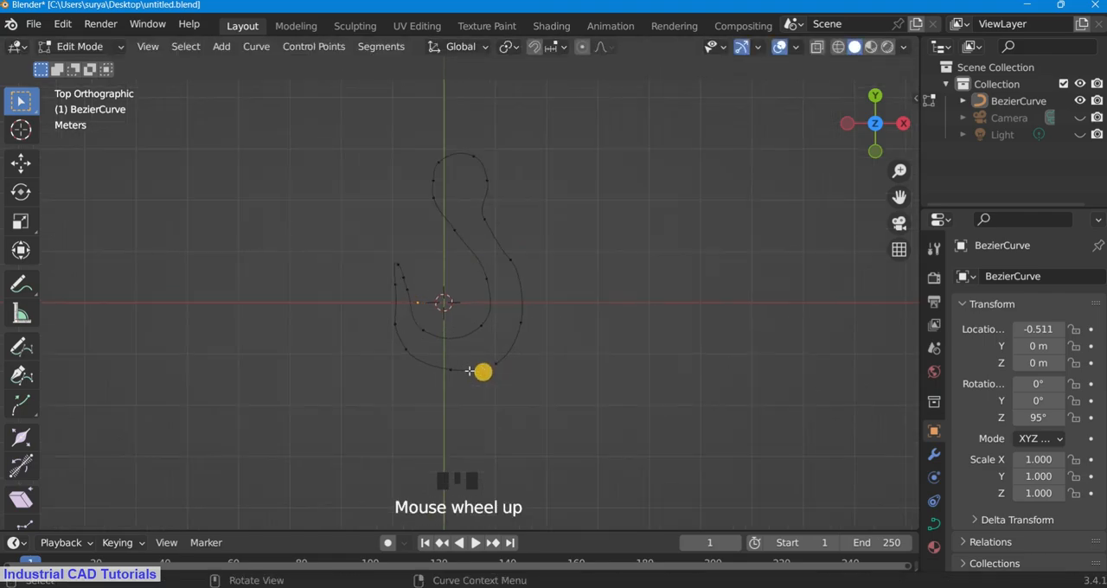
left_click(504, 378)
key("r")
left_click(504, 374)
left_click(531, 351)
scroll(531, 351, "up", 1)
scroll(531, 352, "down", 3)
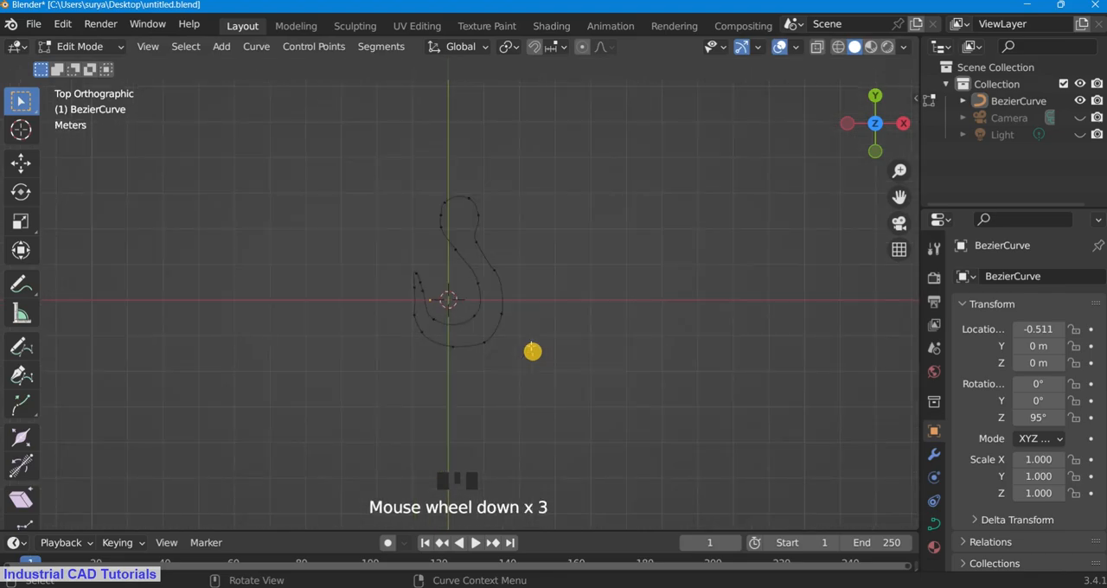
Step: Enlarge the hook's head slightly by scaling its four control points
scroll(531, 351, "up", 2)
left_click_drag(402, 133, 499, 198)
key("s")
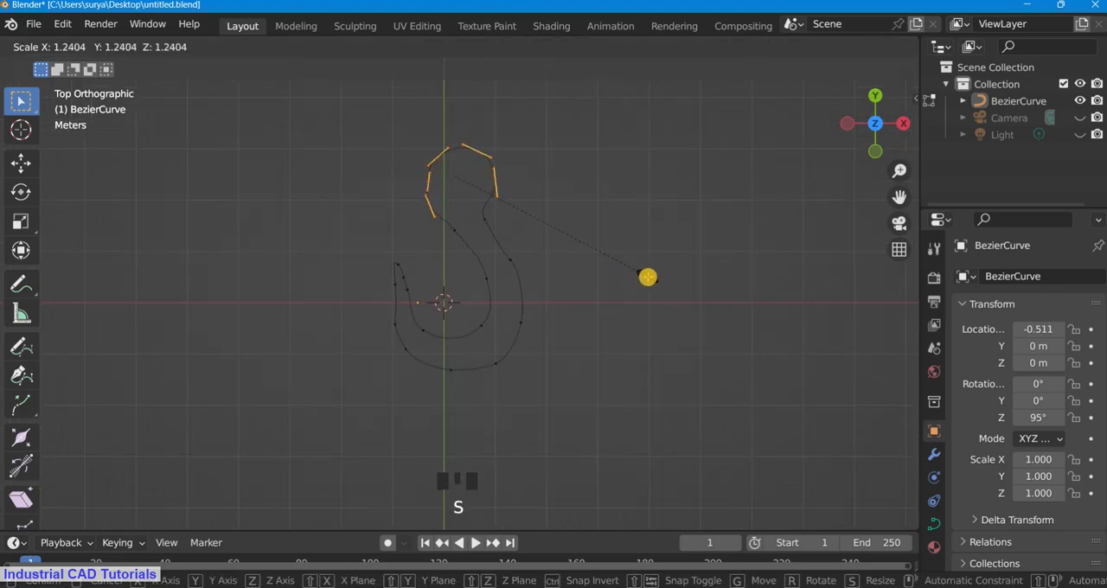
left_click(636, 267)
scroll(642, 215, "up", 2)
scroll(571, 193, "down", 2)
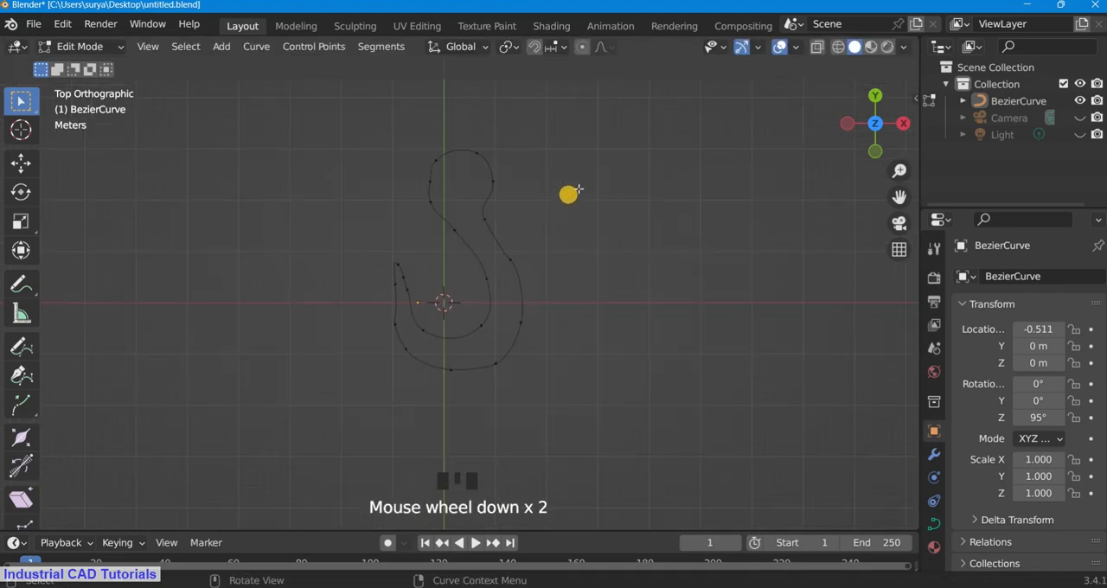
scroll(521, 354, "up", 2)
left_click(528, 362)
key("e")
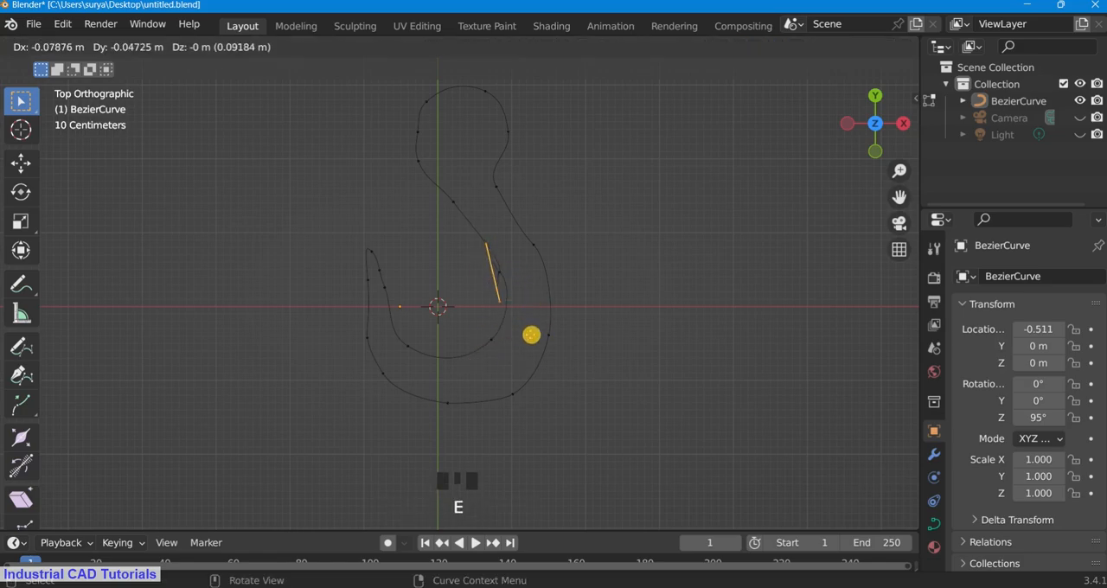
left_click(545, 334)
key("ctrl+z")
Step: Rotate the handles of the inner-right control point and move the neck's right control point slightly to the right
key("r")
left_click(538, 352)
left_click(523, 226)
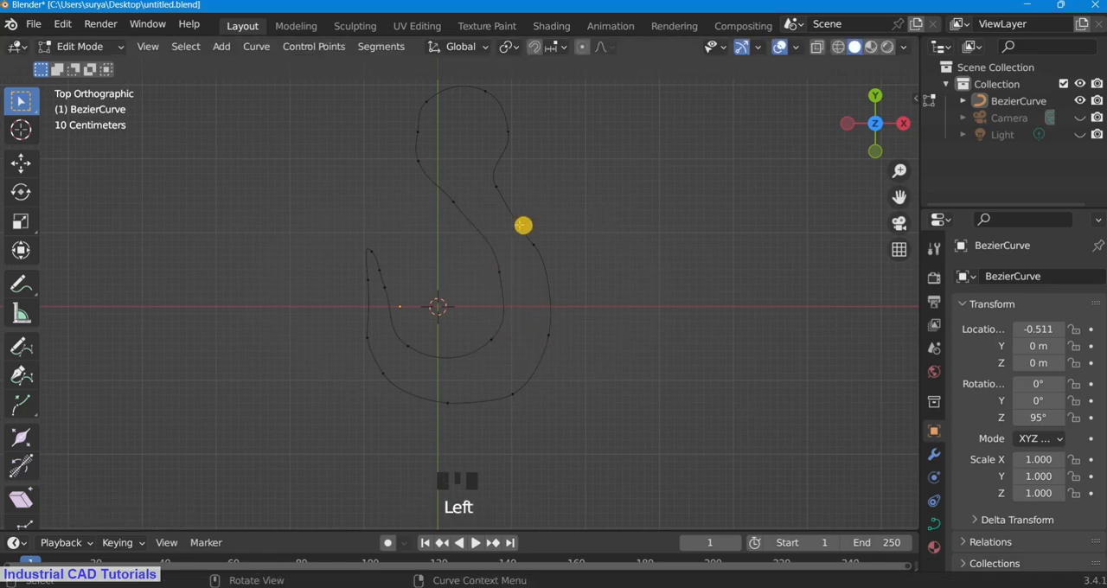
key("g")
left_click(552, 257)
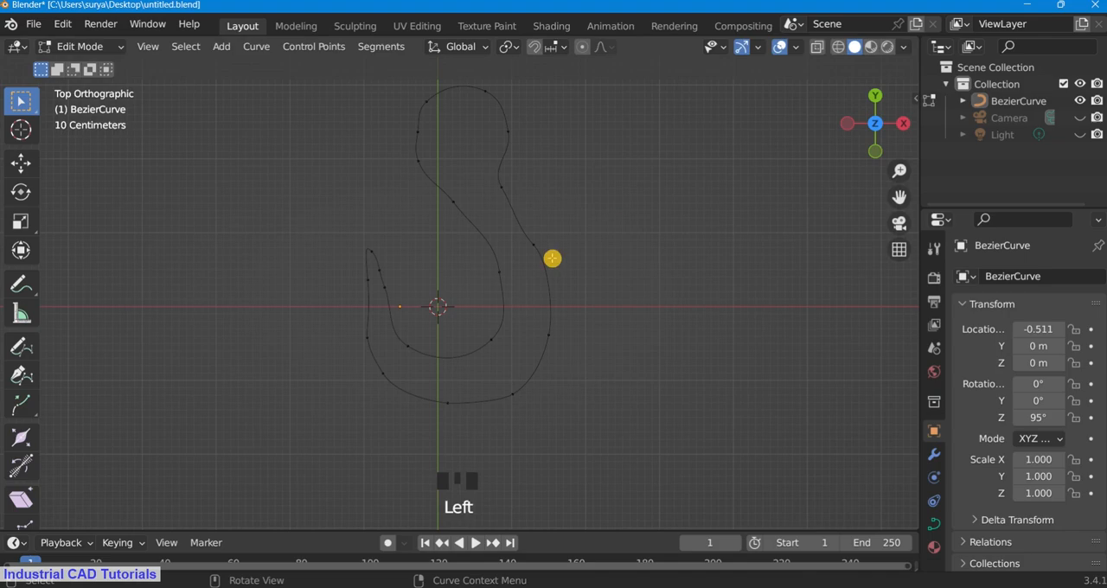
Step: Rotate the handles of the upper and lower control points on the right outer edge and save the file
key("r")
left_click(596, 287)
key("r")
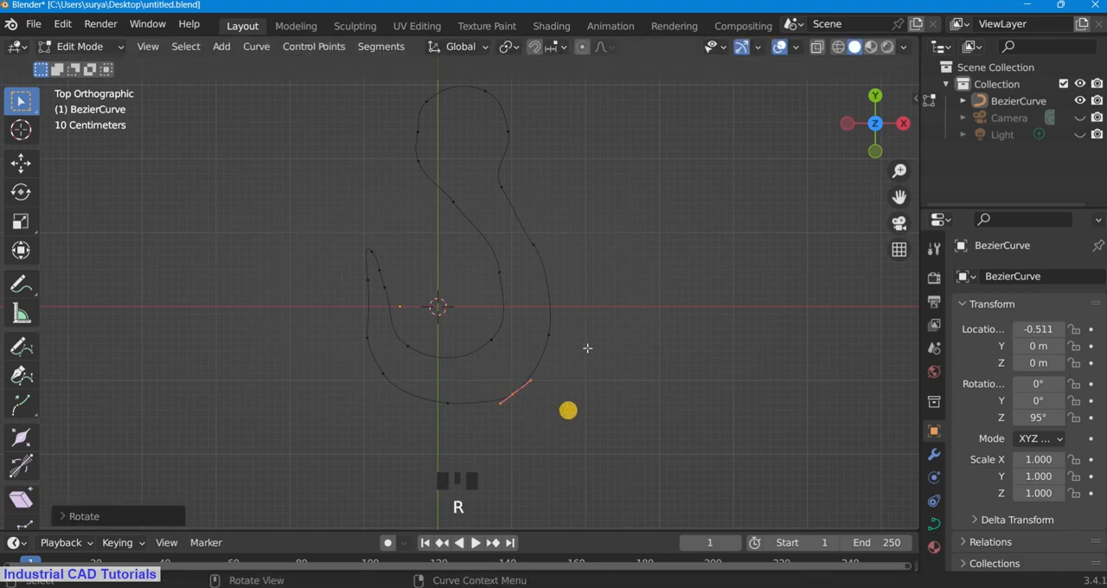
scroll(643, 296, "down", 2)
key("ctrl+s")
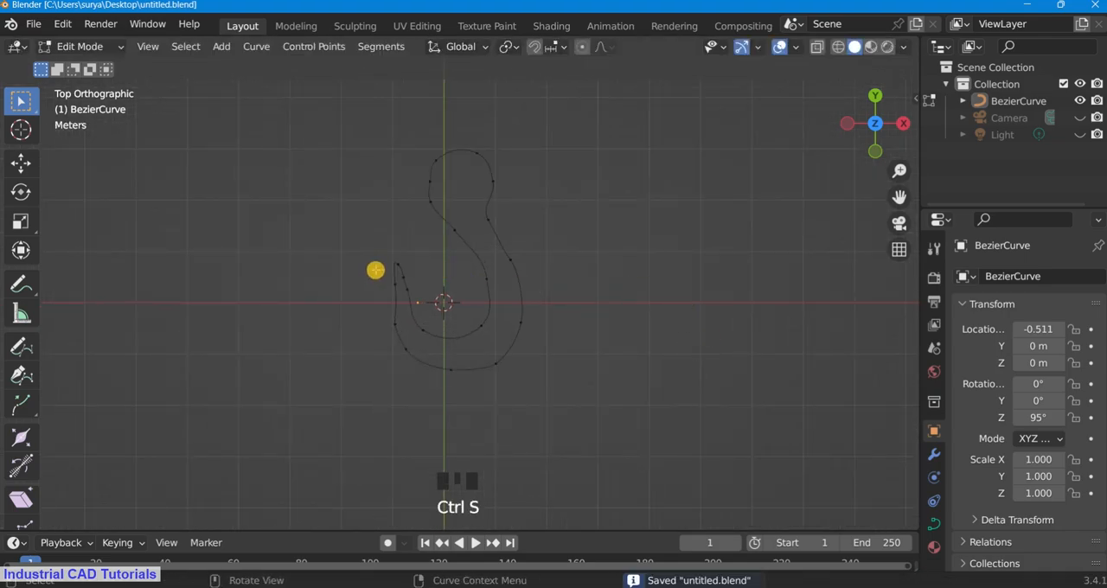
Step: Rotate the handles of the tip's outer-side control point and of the tip point itself
scroll(374, 271, "up", 3)
left_click(341, 289)
key("r")
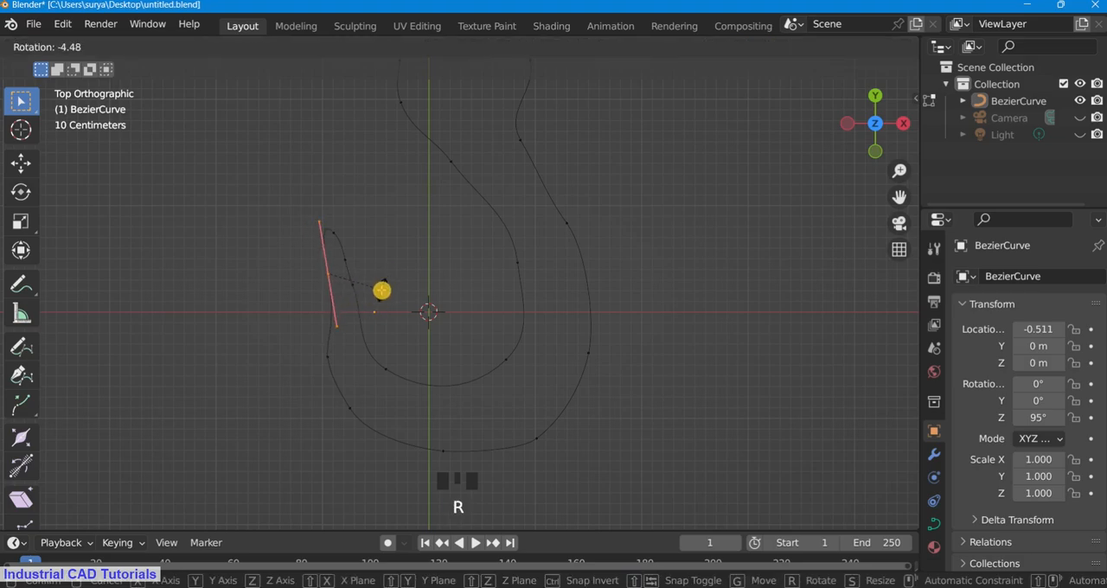
left_click(382, 290)
scroll(625, 309, "down", 3)
scroll(304, 221, "up", 4)
key("r")
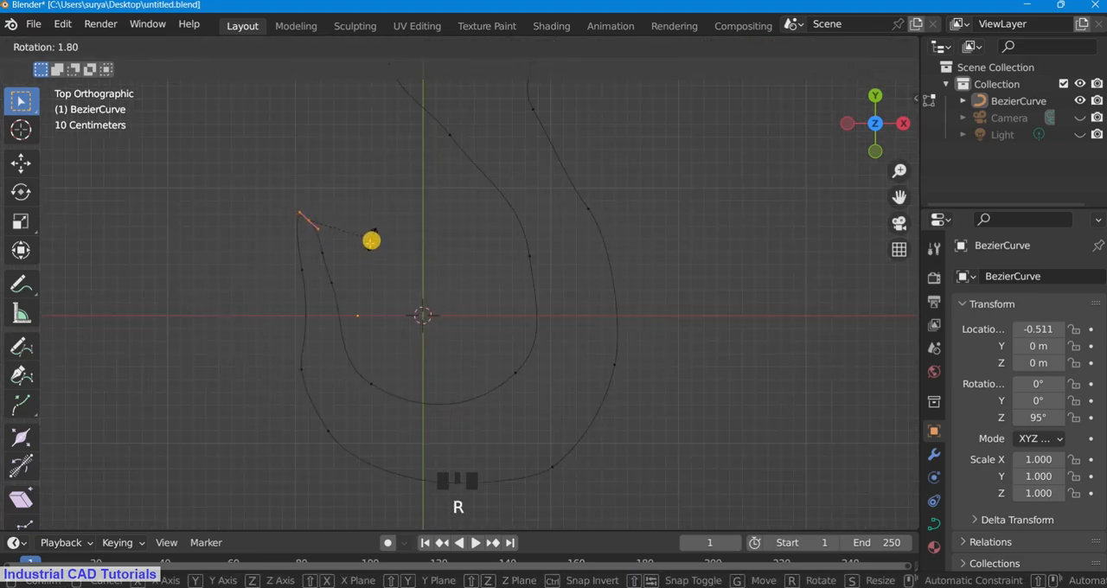
left_click(369, 244)
Step: Adjust the position of the control point on the tip's inner side and save the file
left_click(320, 261)
key("g")
left_click(374, 282)
scroll(798, 235, "down", 3)
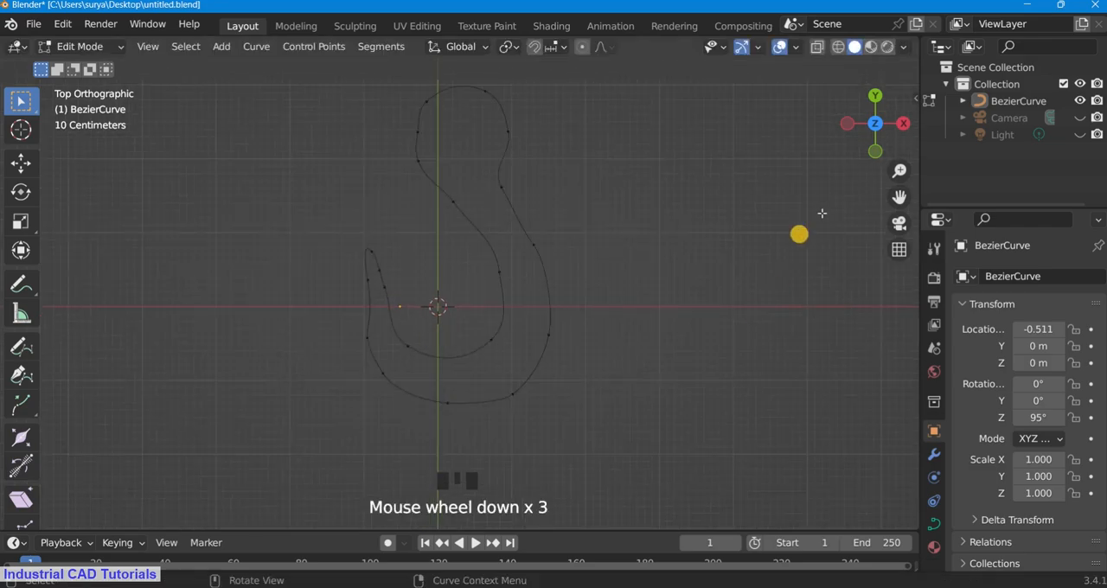
scroll(771, 248, "down", 1)
key("ctrl+s")
scroll(542, 338, "down", 5)
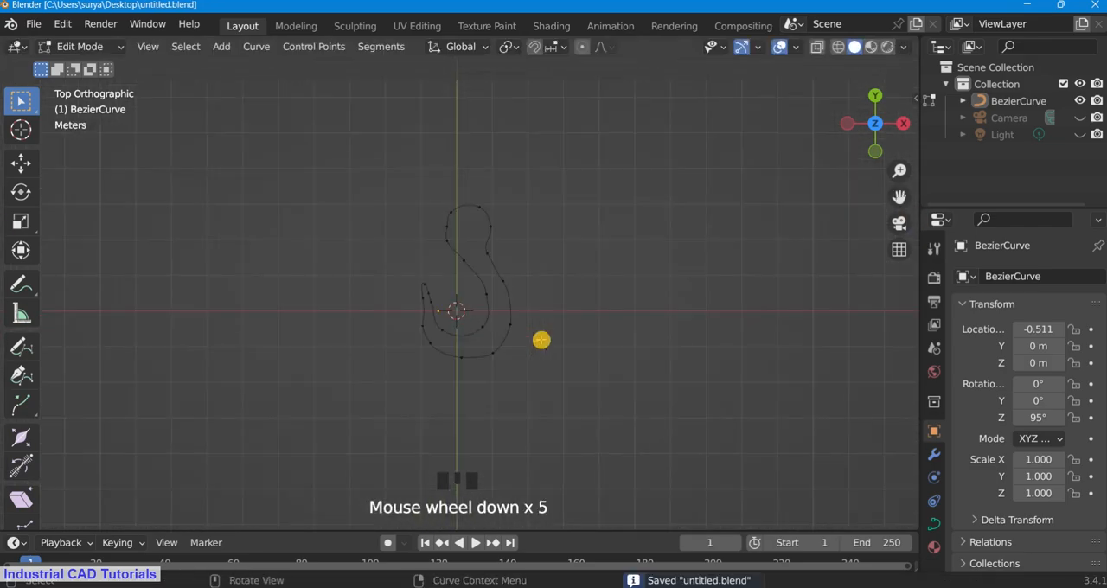
Step: Set the curve's preview resolution to 1 in its shape settings
scroll(563, 309, "up", 3)
left_click(939, 453)
left_click(935, 429)
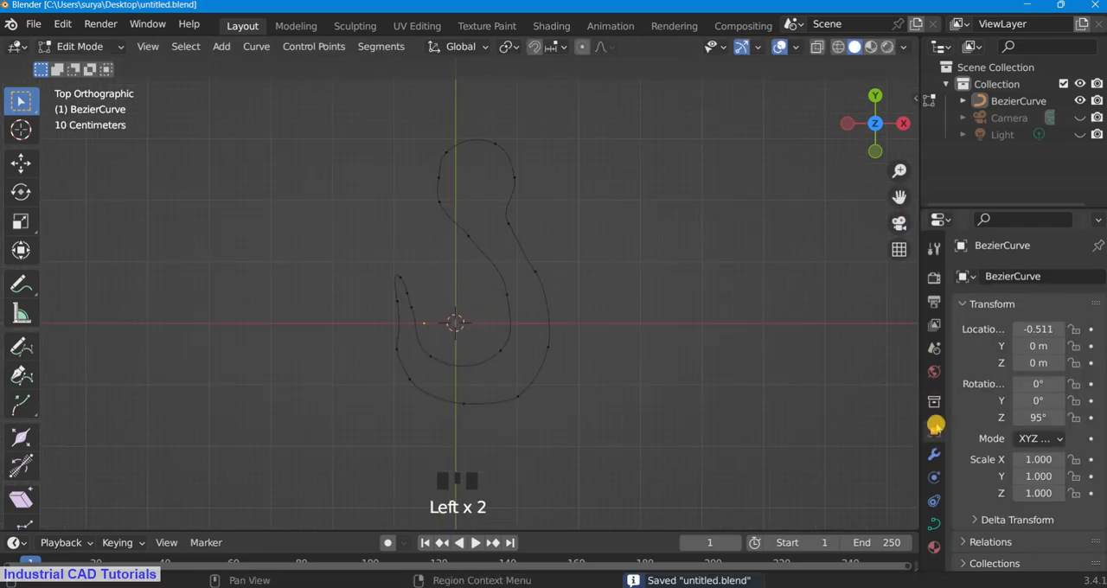
left_click(933, 524)
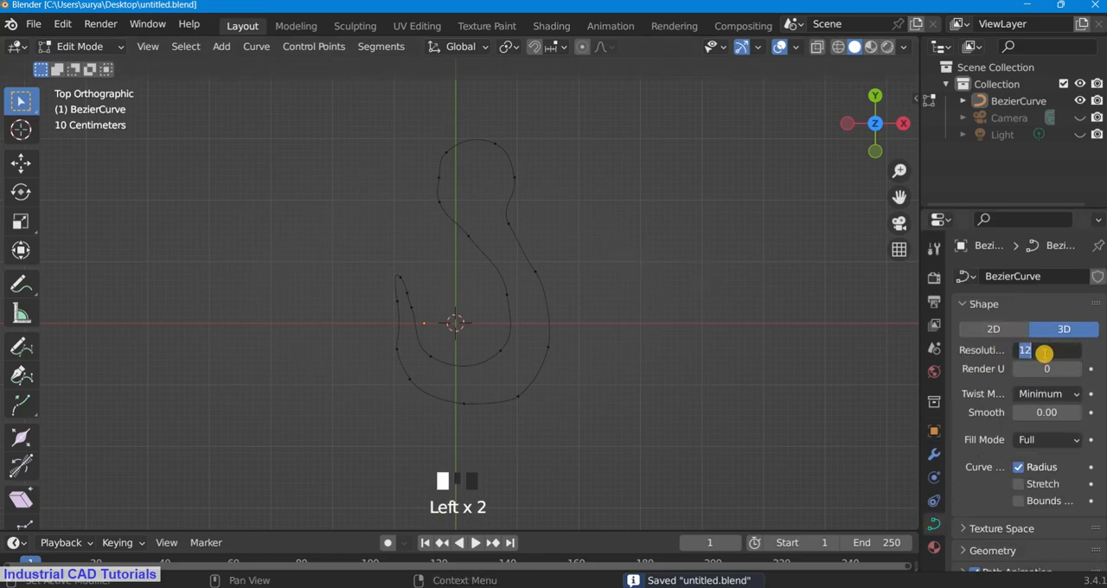
left_click_drag(87, 46, 91, 64)
left_click(259, 46)
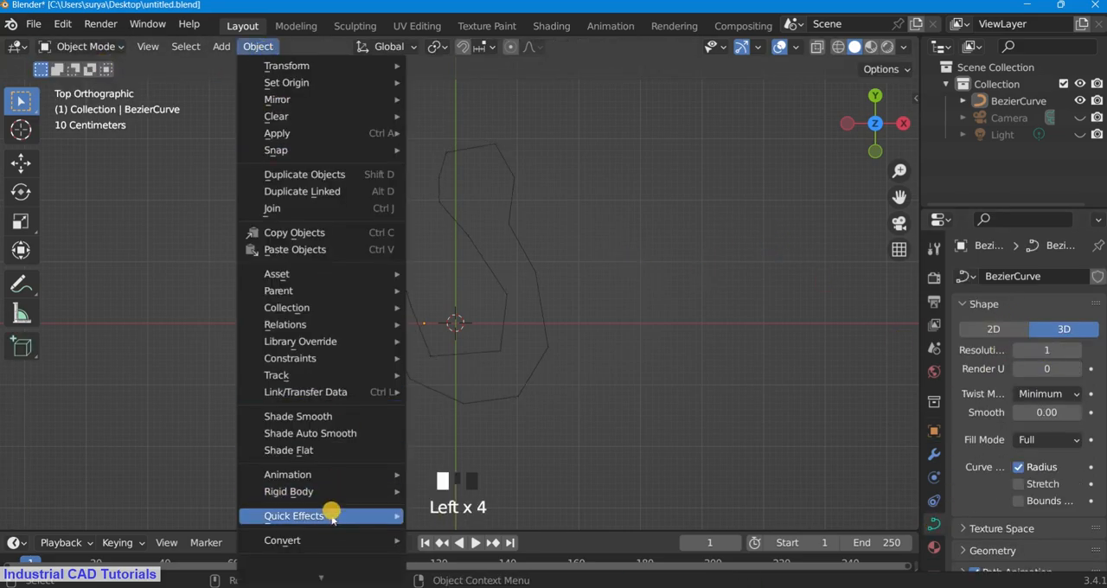
mouse_move(333, 491)
mouse_move(333, 540)
left_click(84, 45)
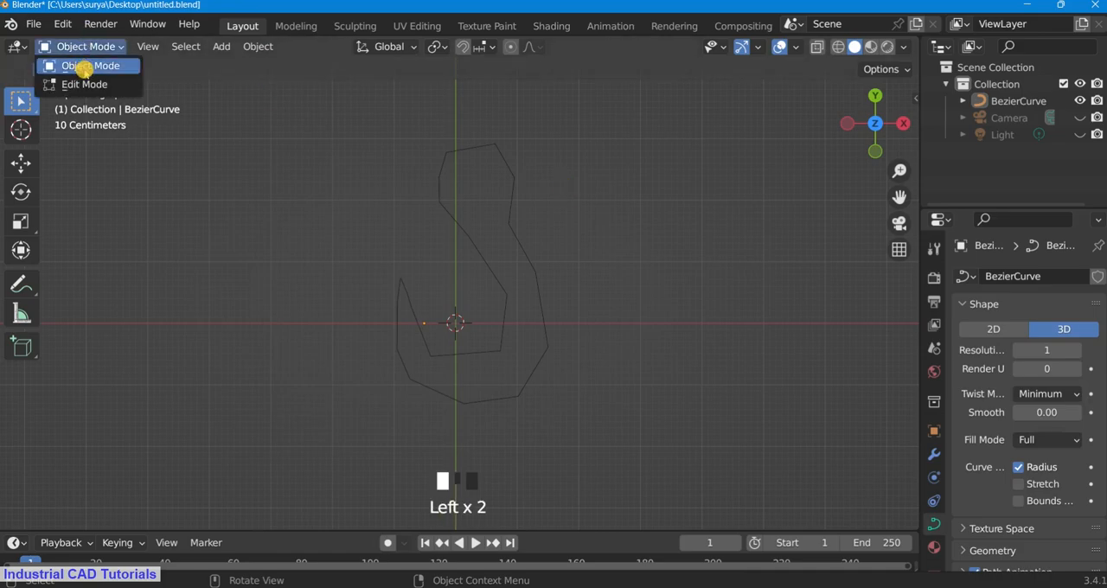
left_click(87, 81)
Step: Switch the viewport shading to Material Preview while editing the curve
scroll(467, 321, "up", 2)
left_click_drag(899, 197, 902, 196)
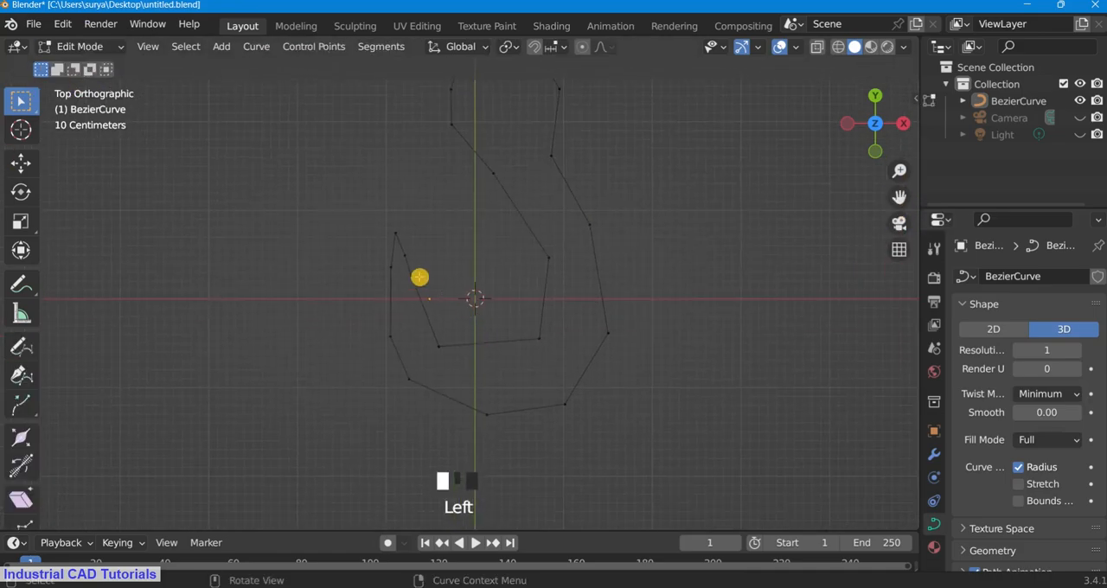
scroll(407, 261, "up", 2)
scroll(391, 255, "down", 2)
scroll(385, 253, "up", 2)
left_click_drag(361, 219, 374, 232, "shift")
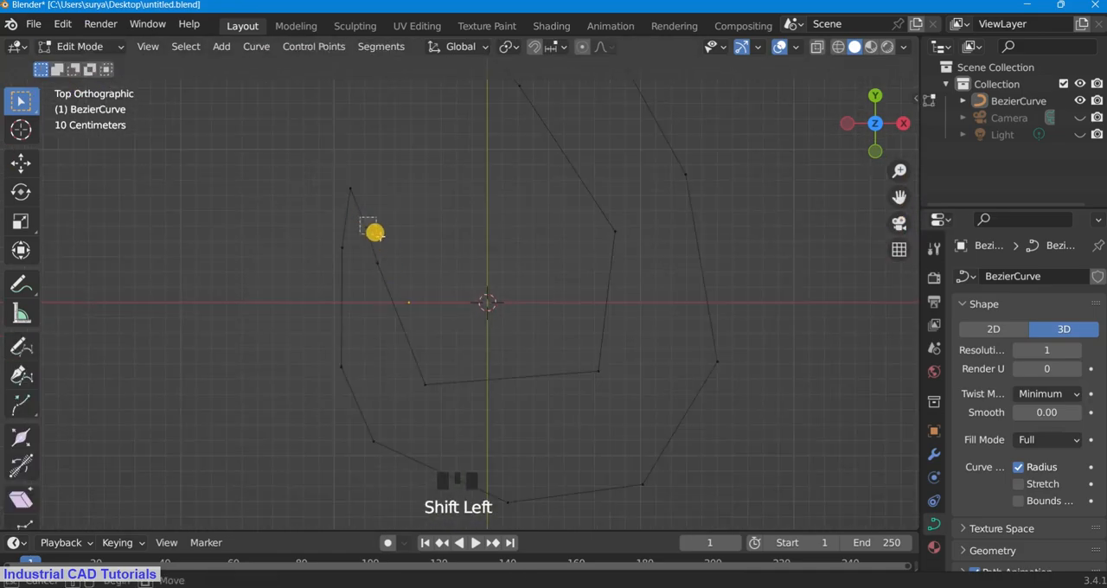
key("z")
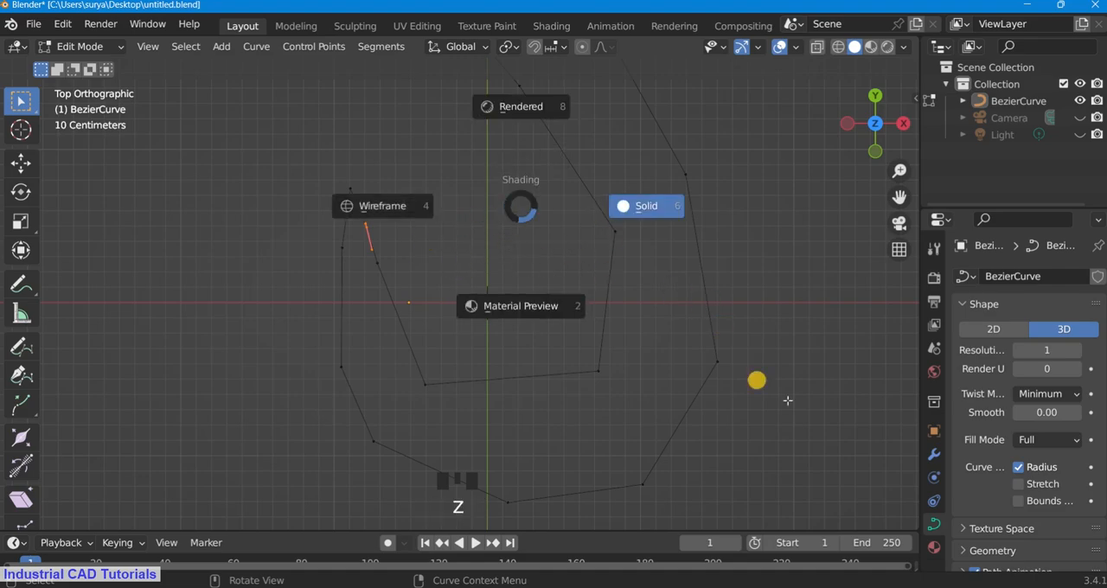
key("Escape")
Step: Subdivide the segment just inside the tip and move the added control point up and to the right to blunt the tip
scroll(375, 245, "up", 1)
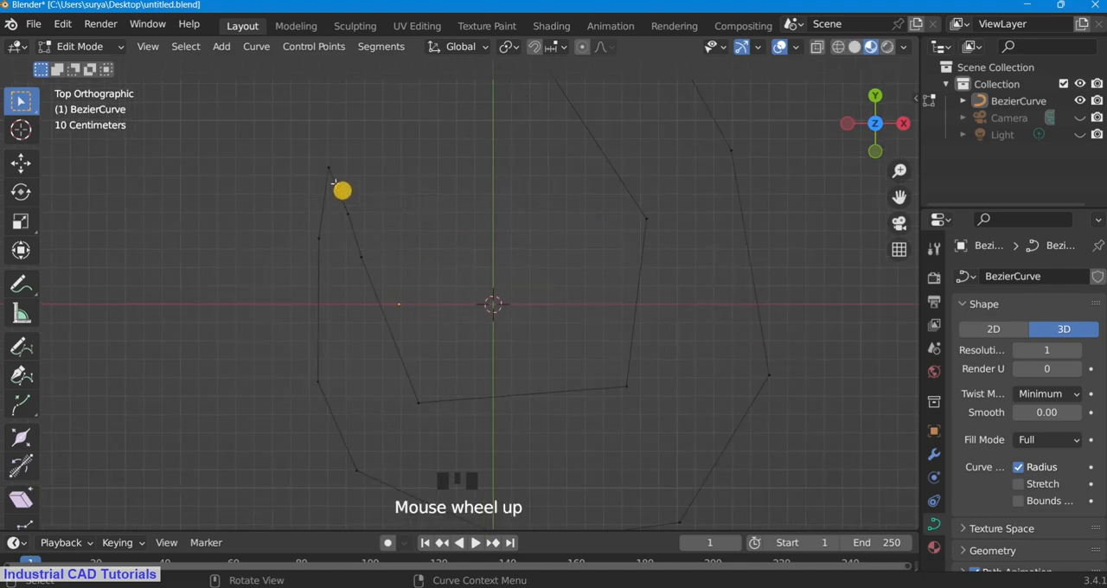
right_click(413, 202)
left_click(418, 129)
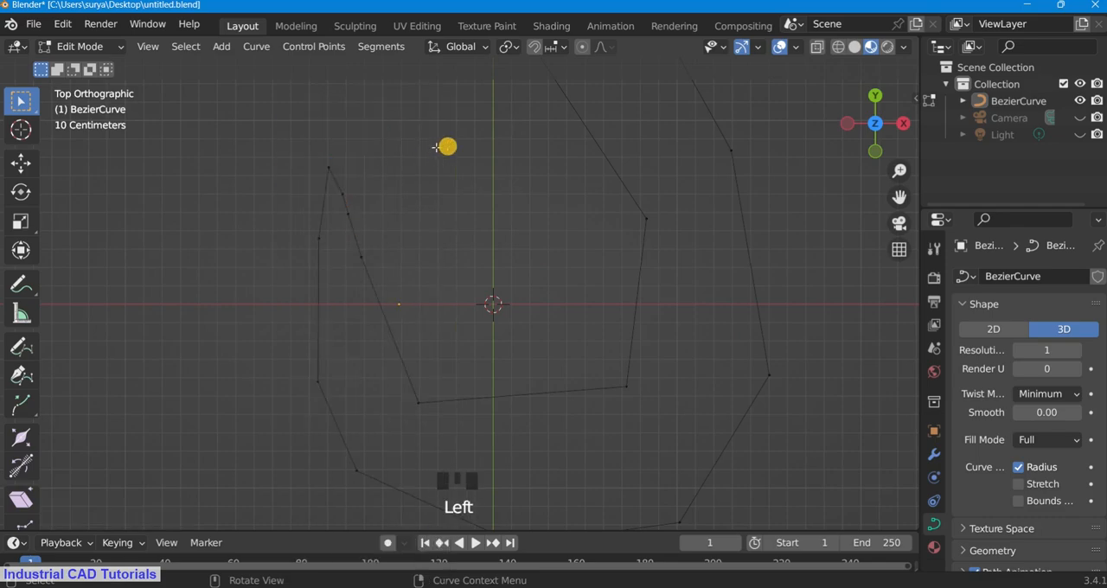
scroll(329, 180, "up", 1)
left_click(318, 178)
key("g")
left_click(382, 197)
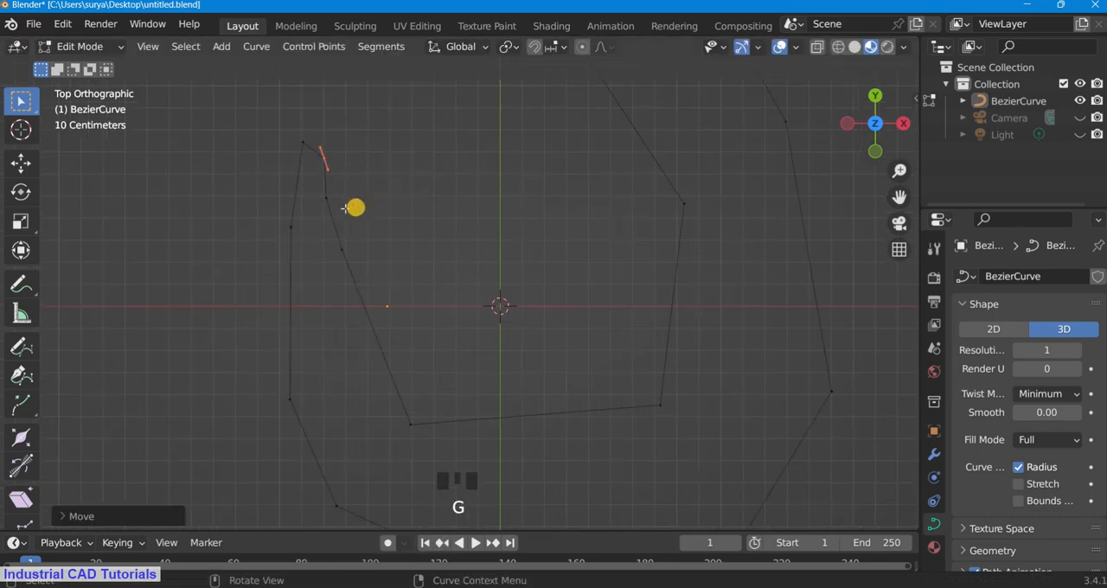
Step: Try to make a segment between the selected control points around the tip
left_click_drag(339, 207, 269, 111)
left_click_drag(254, 171, 299, 237, "shift")
left_click(334, 201)
key("ctrl+z")
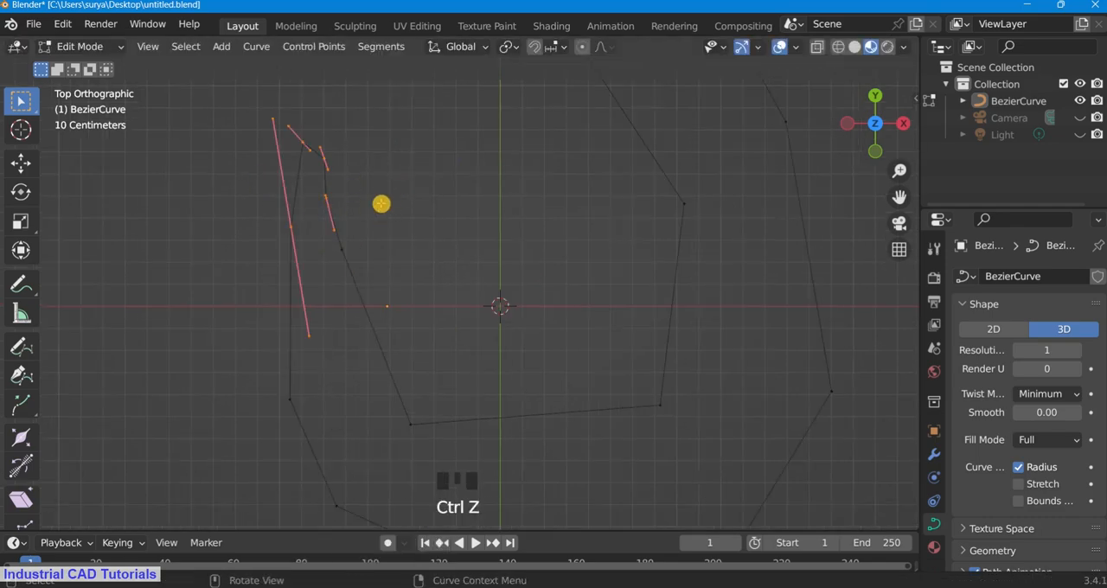
key("f")
Step: Leave curve editing and return to Object Mode
left_click(97, 48)
left_click(100, 66)
left_click(99, 49)
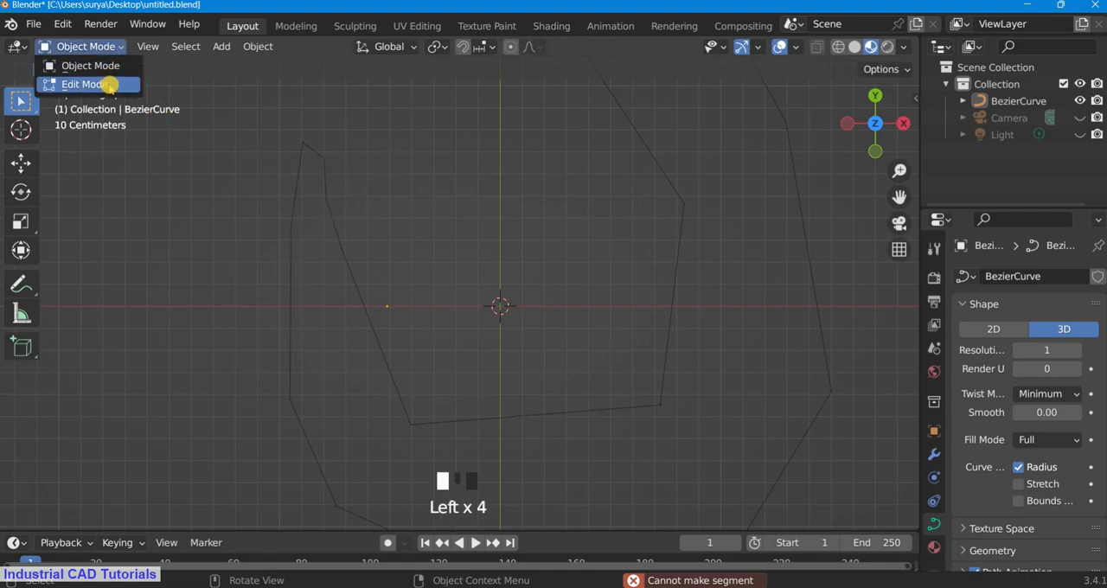
left_click(109, 85)
left_click(80, 46)
left_click(99, 66)
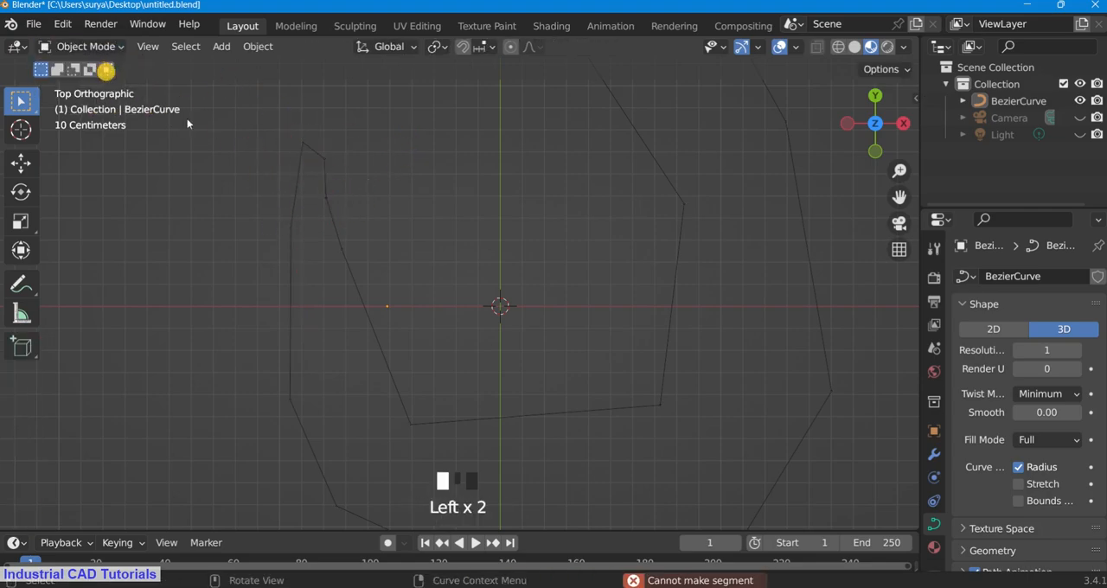
Step: Show the modifier properties and select the hook curve
left_click(933, 276)
left_click(933, 454)
scroll(605, 269, "down", 5)
left_click(605, 270)
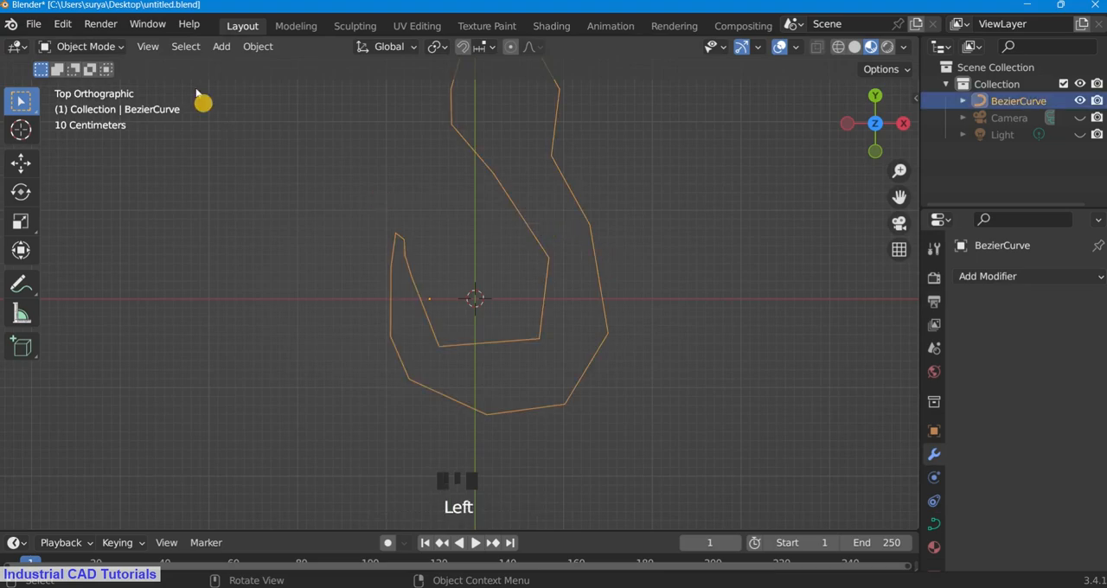
left_click_drag(80, 46, 99, 81)
left_click(79, 47)
left_click(100, 66)
left_click(555, 200)
Step: Switch the viewport shading to Solid
scroll(562, 225, "down", 4)
key("z")
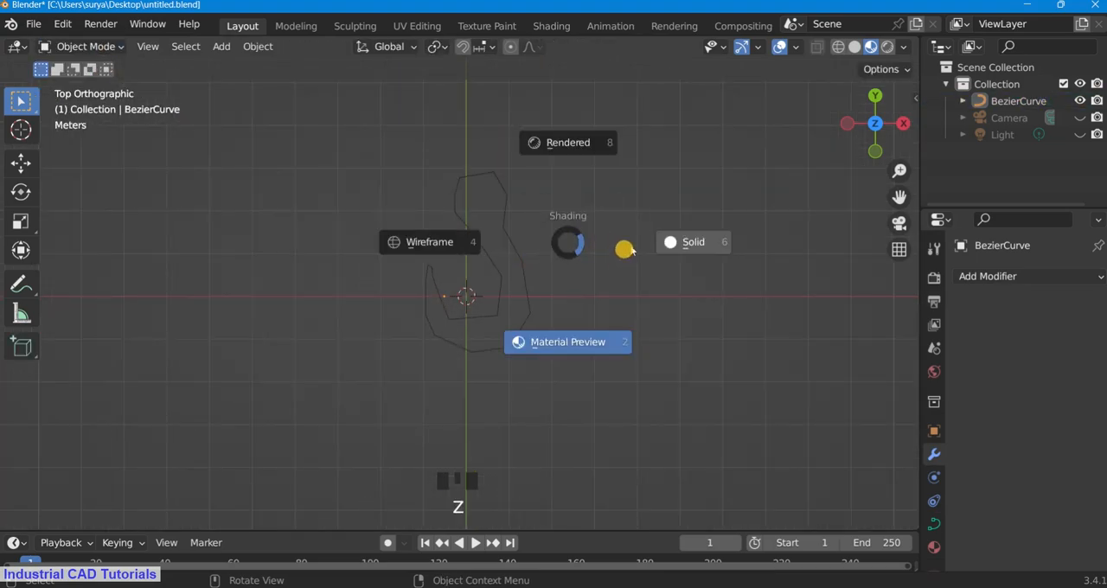
left_click(670, 246)
Step: Try to make a segment between the control points around the tip in Edit Mode, and return to Object Mode
left_click(80, 46)
left_click(87, 66)
left_click(478, 225)
left_click_drag(80, 46, 81, 84)
scroll(453, 296, "up", 2)
left_click(392, 213)
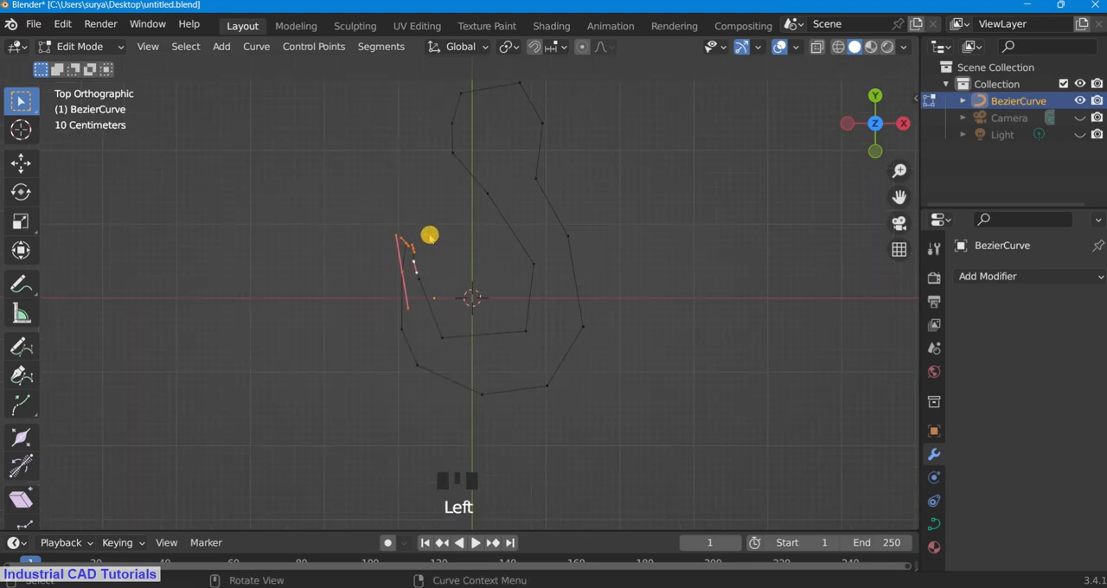
key("f")
left_click(413, 135)
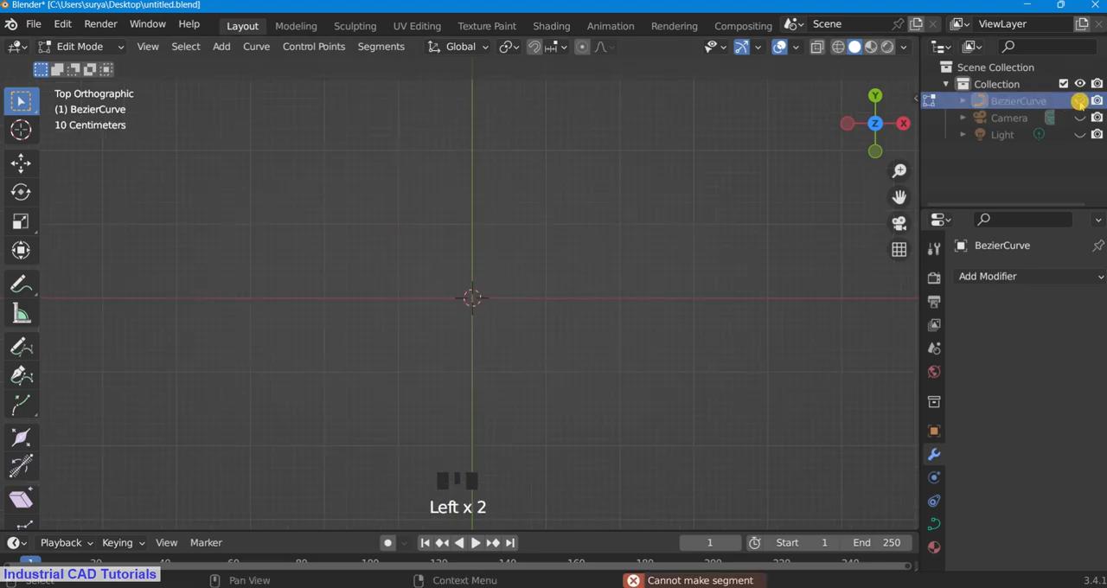
scroll(744, 319, "down", 3)
scroll(744, 319, "up", 2)
left_click(80, 47)
left_click(81, 67)
Step: Convert the hook curve to a mesh
left_click(254, 49)
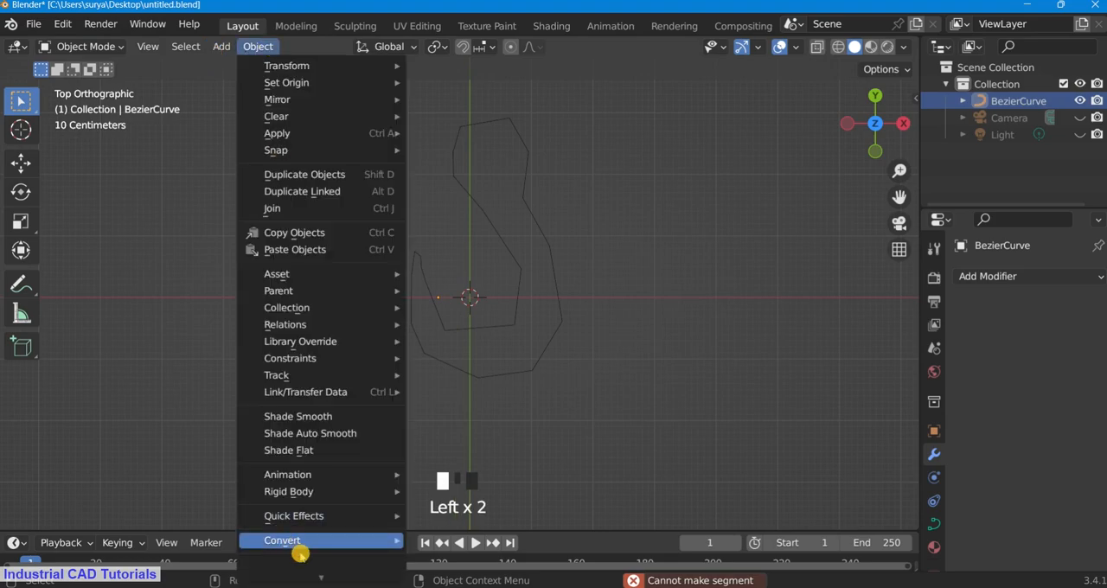
left_click(934, 524)
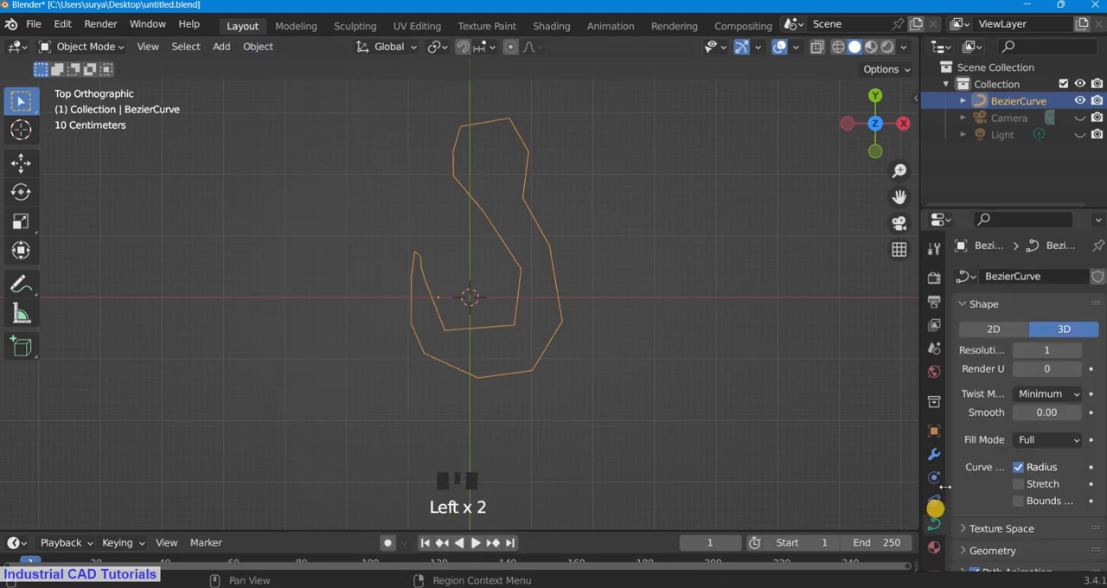
left_click(964, 276)
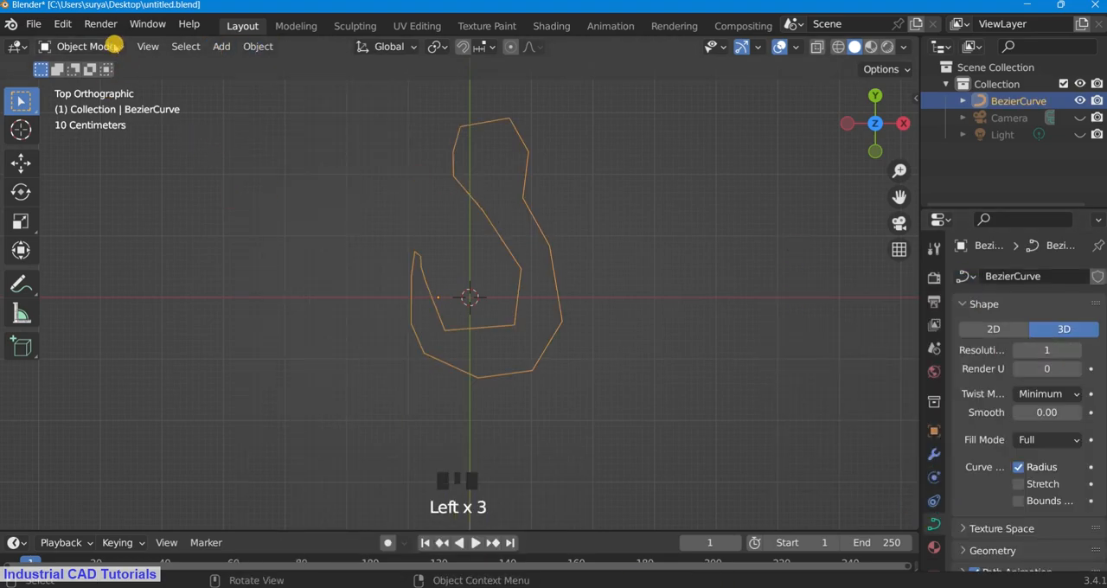
left_click(257, 47)
mouse_move(334, 539)
left_click(450, 482)
Step: Enter Edit Mode and fill the first two faces at the hook's tip from their outline vertices
left_click(82, 47)
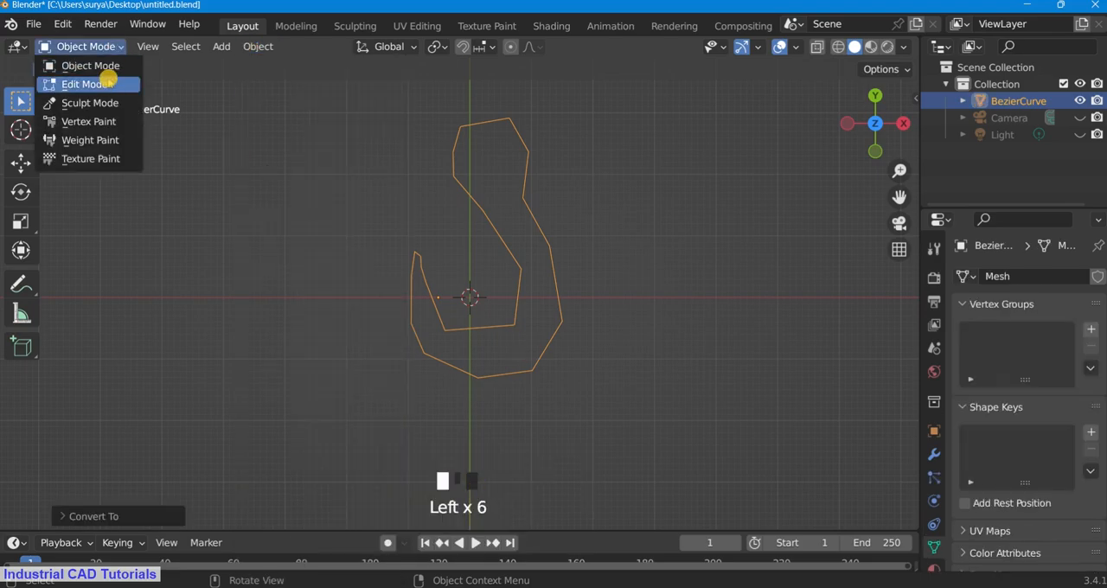
left_click(104, 84)
scroll(541, 259, "up", 3)
left_click_drag(412, 268, 343, 185)
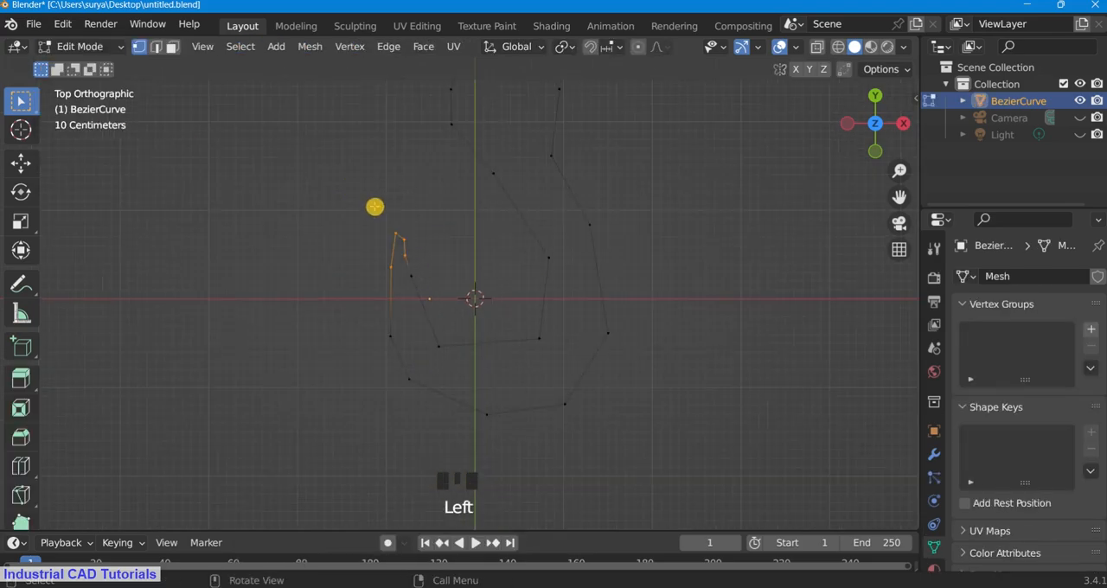
scroll(410, 295, "up", 2)
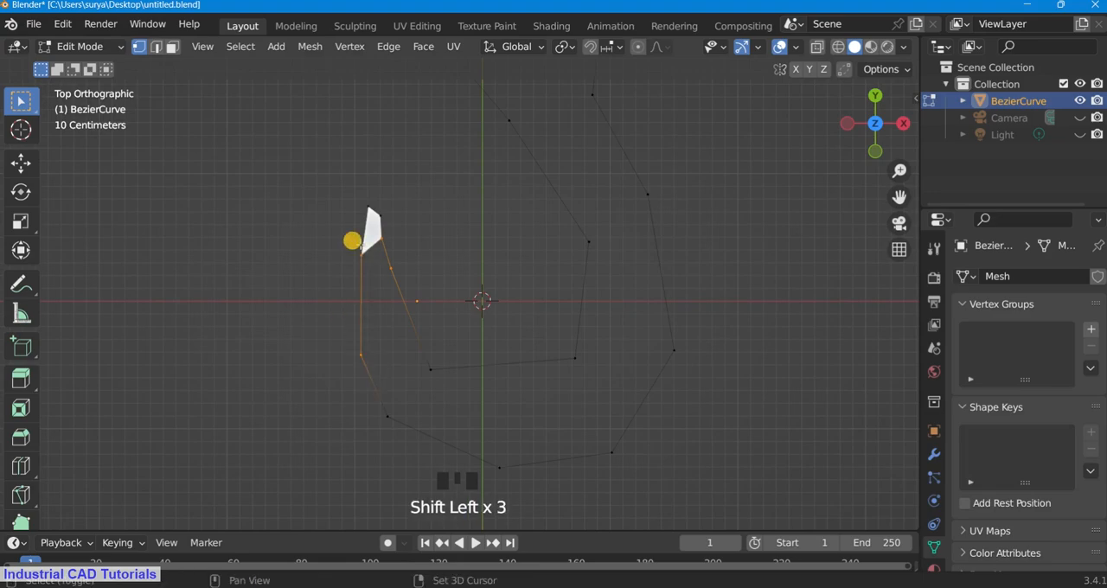
key("f")
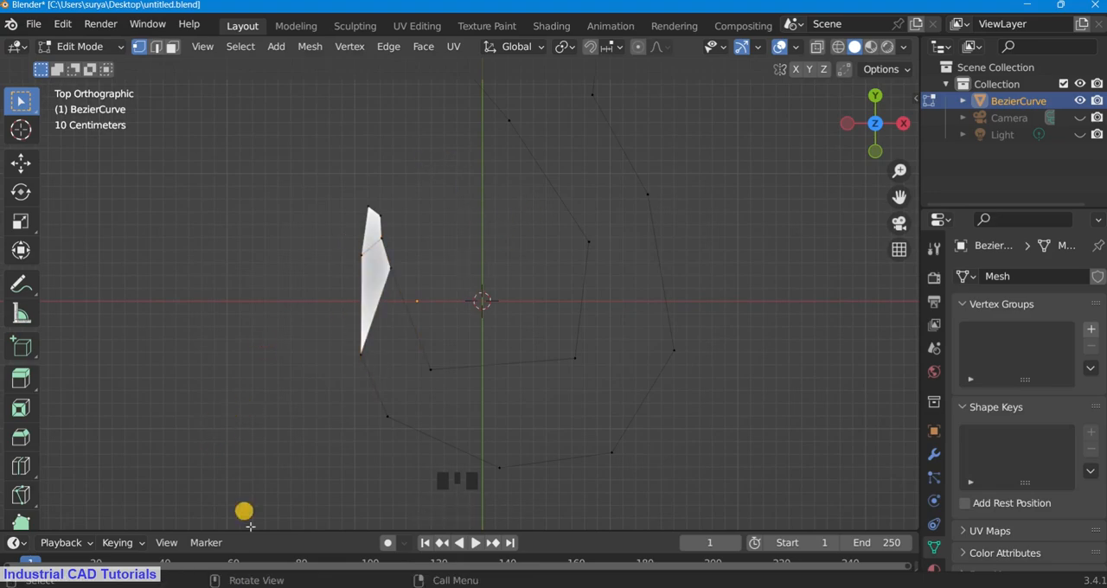
Step: Move the inner vertex below the tip slightly down along the inside of the hook
scroll(280, 343, "up", 2)
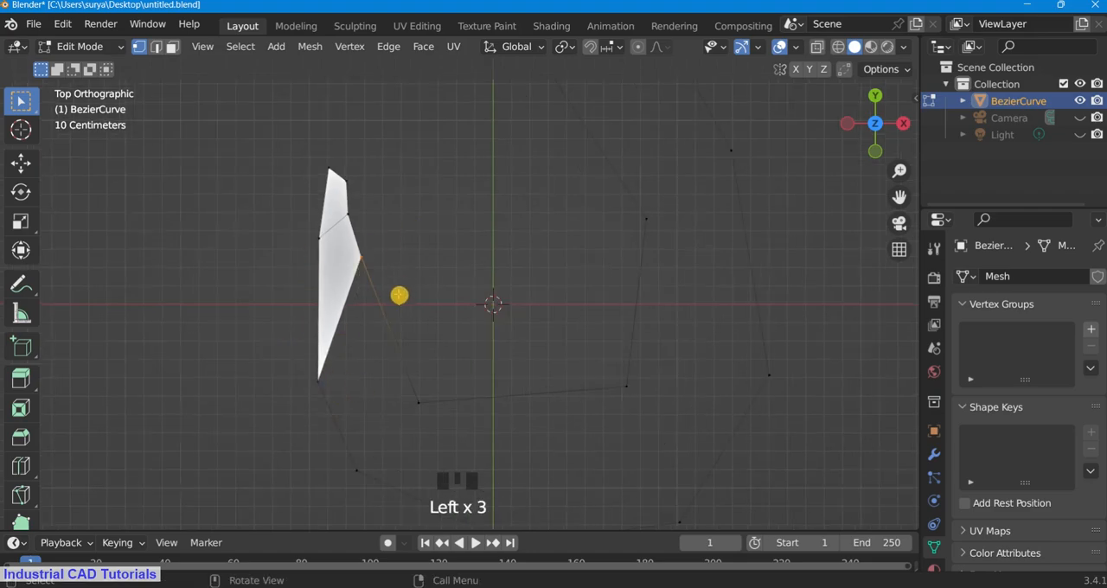
key("g")
left_click(405, 332)
Step: Fill the third face below the tip, down to the lower left bend of the hook
scroll(459, 291, "down", 5)
left_click(458, 292)
left_click_drag(900, 197, 900, 138)
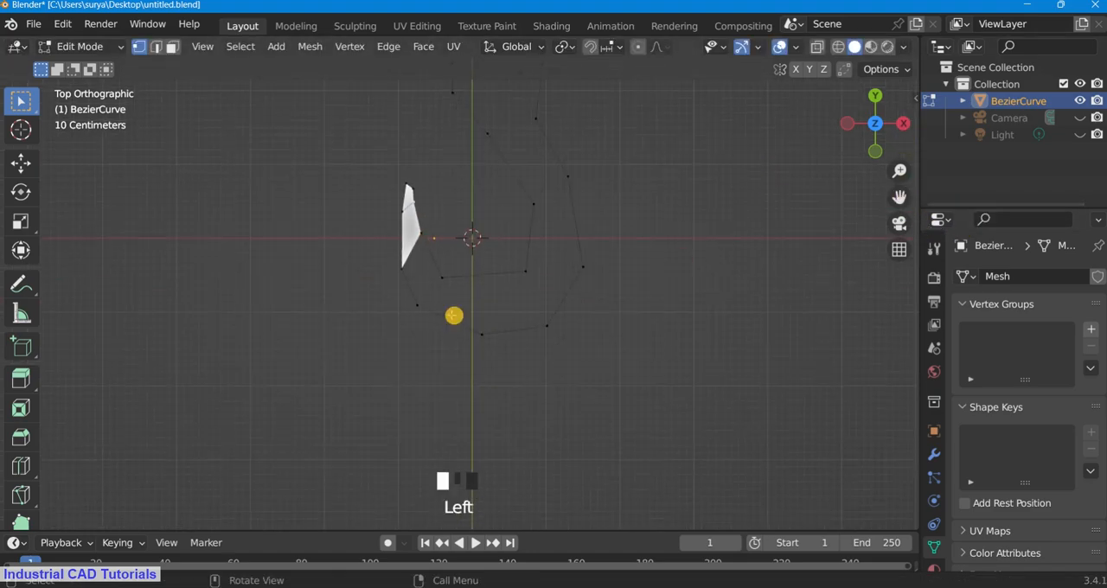
scroll(458, 294, "up", 2)
left_click(435, 273, "shift")
left_click_drag(446, 330, 357, 195, "shift")
key("f")
Step: Add a loop cut at the midpoint of the inner bottom edge and fill the bottom face left of it
left_click(776, 247)
key("Escape")
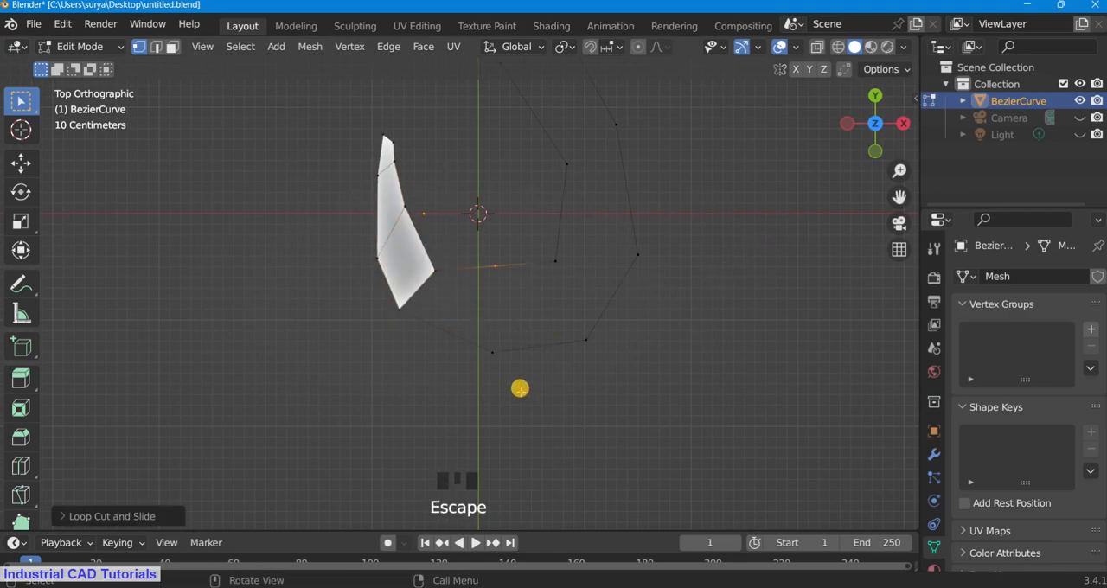
left_click_drag(517, 386, 441, 240, "shift")
left_click_drag(425, 336, 395, 304, "shift")
key("f")
Step: Fill the next two faces around the hook's bottom and right bend
left_click_drag(600, 358, 482, 252, "shift")
key("f")
scroll(583, 323, "down", 2)
left_click_drag(584, 348, 519, 201, "shift")
key("f")
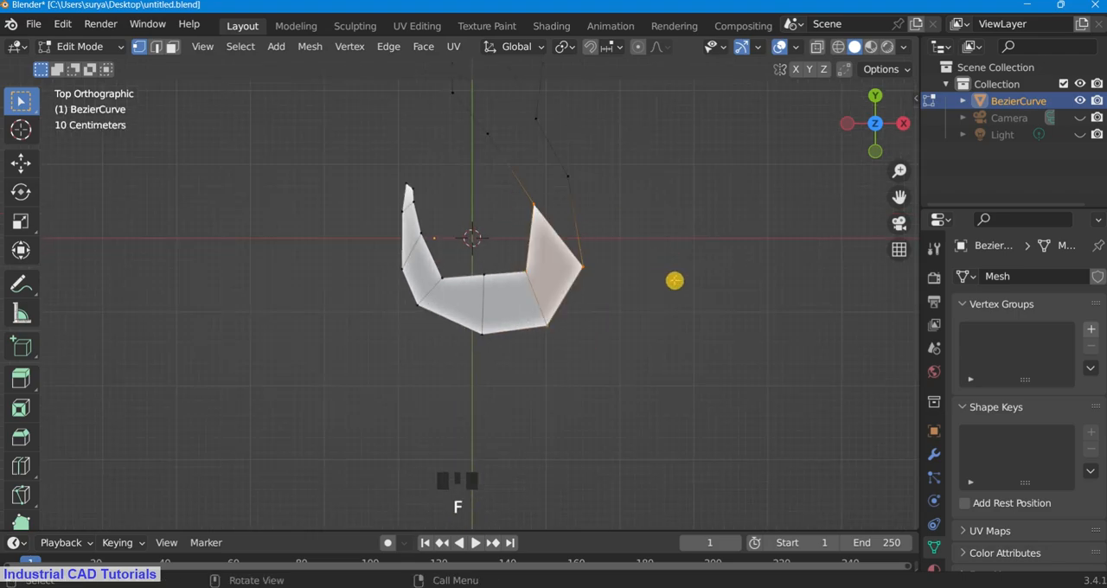
Step: Subdivide the long inner edge of the shank above the right bend
left_click(860, 192)
left_click_drag(899, 198, 880, 309)
scroll(544, 301, "up", 1)
left_click_drag(499, 257, 454, 219)
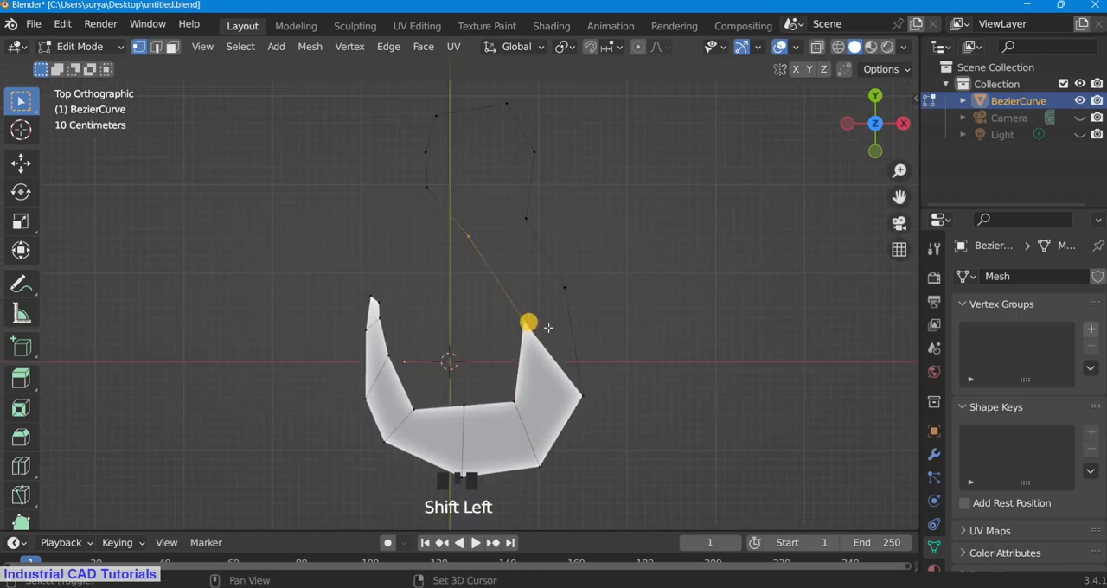
right_click(534, 321)
left_click(471, 195)
left_click(677, 240)
Step: Fill the shank face above the right bend and move its lower inner vertex down
scroll(644, 281, "up", 1)
left_click_drag(615, 317, 586, 278, "shift")
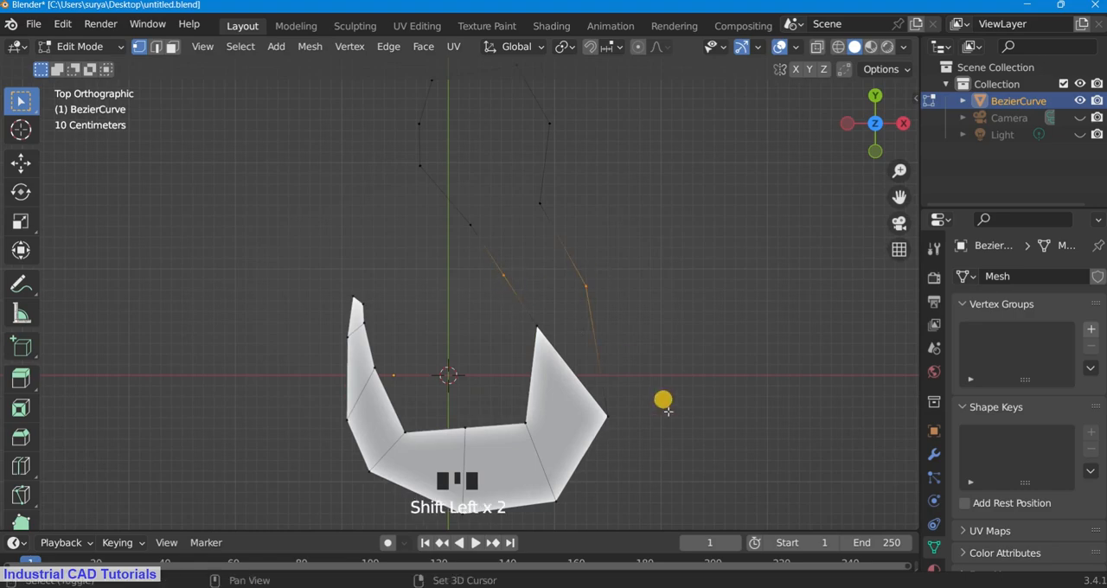
left_click_drag(528, 321, 528, 320, "shift")
key("f")
scroll(609, 345, "down", 1)
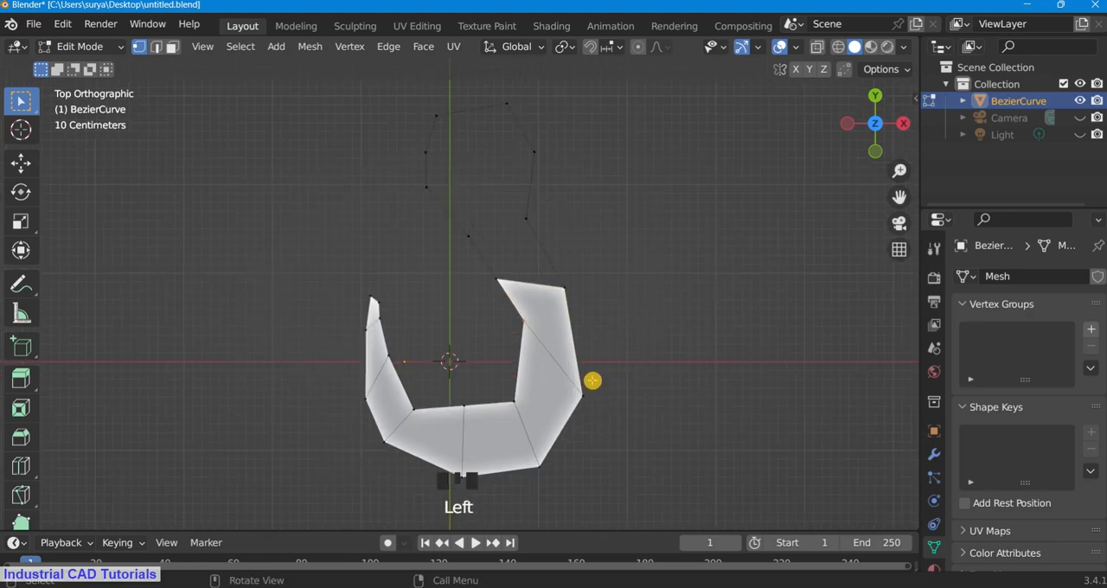
key("g")
left_click(591, 410)
Step: Fill the next shank face up to the narrowest part of the neck
left_click(655, 295)
scroll(622, 286, "down", 3)
scroll(456, 243, "up", 3)
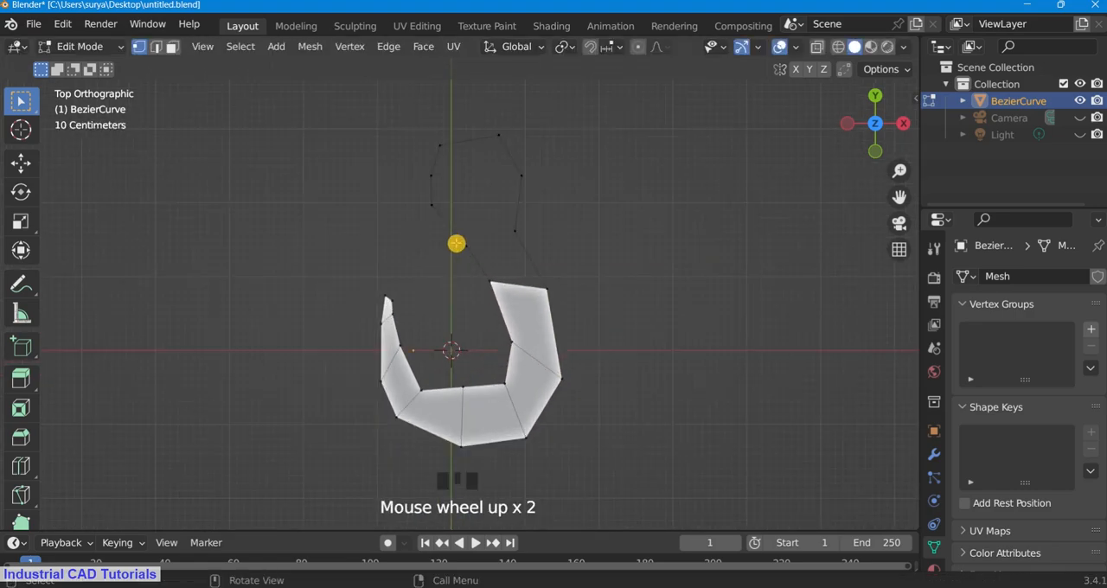
left_click(467, 237)
scroll(554, 251, "down", 4)
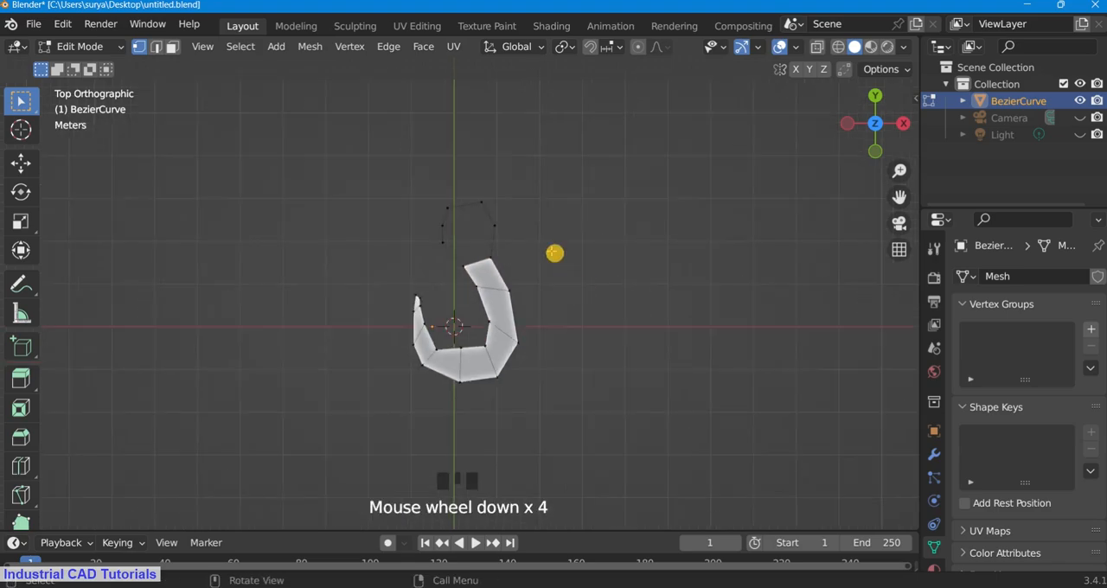
Step: Fill the four-sided face where the neck widens into the hook's head
scroll(545, 215, "up", 3)
left_click(428, 191, "shift")
key("f")
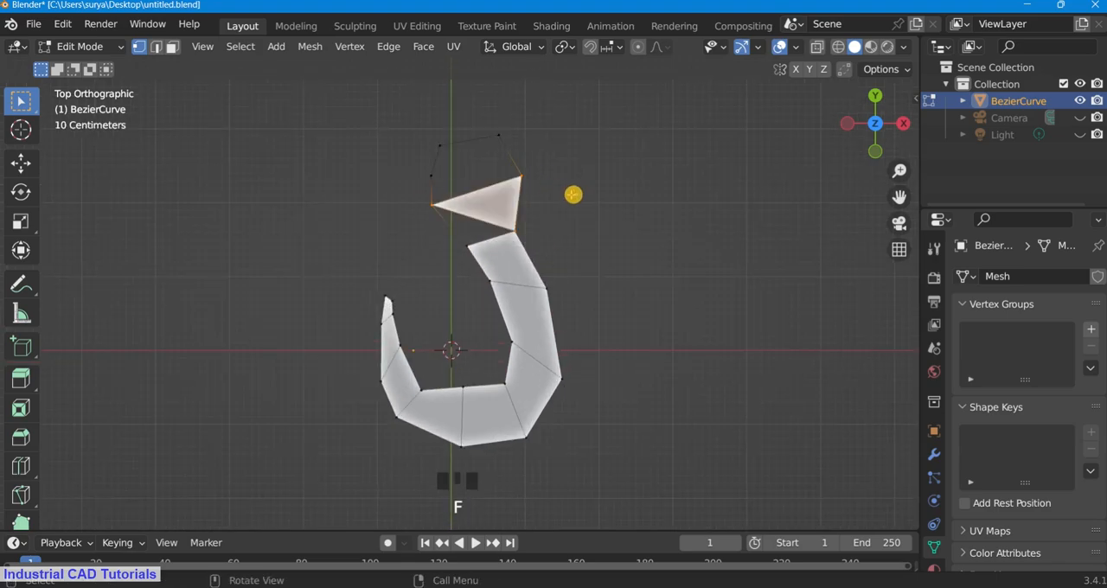
key("ctrl+z")
key("f")
left_click(729, 231)
Step: Subdivide the upper right edge of the hook's head
left_click_drag(902, 197, 916, 274)
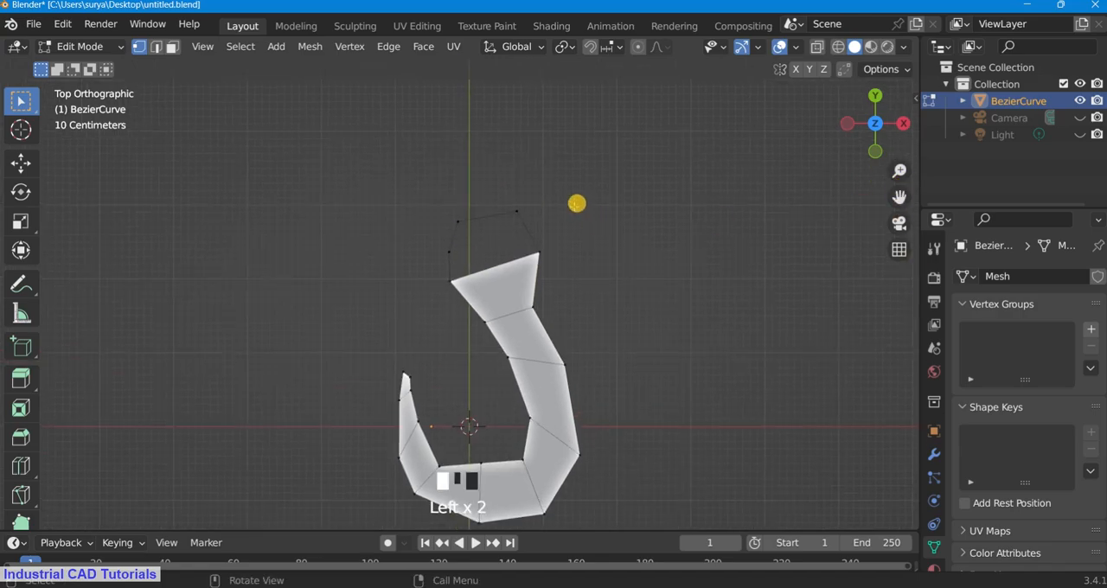
scroll(576, 202, "up", 1)
left_click(556, 242, "shift")
left_click_drag(548, 199, 511, 175, "shift")
right_click(603, 204)
left_click(595, 127)
Step: Fill the two remaining faces at the top of the hook's head
left_click(564, 261)
left_click(430, 247, "shift")
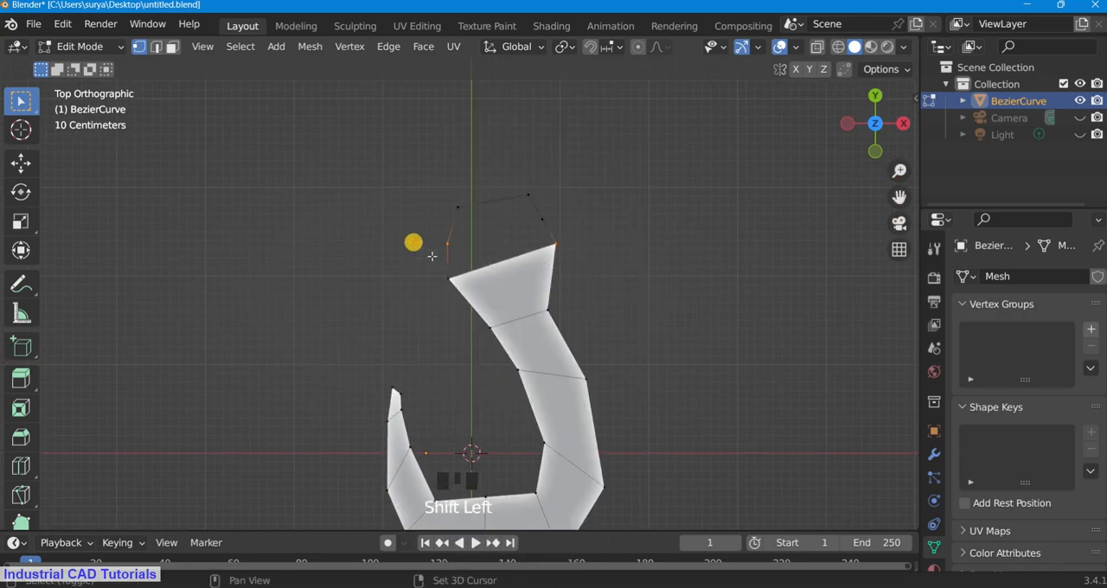
key("f")
key("f")
left_click(735, 205)
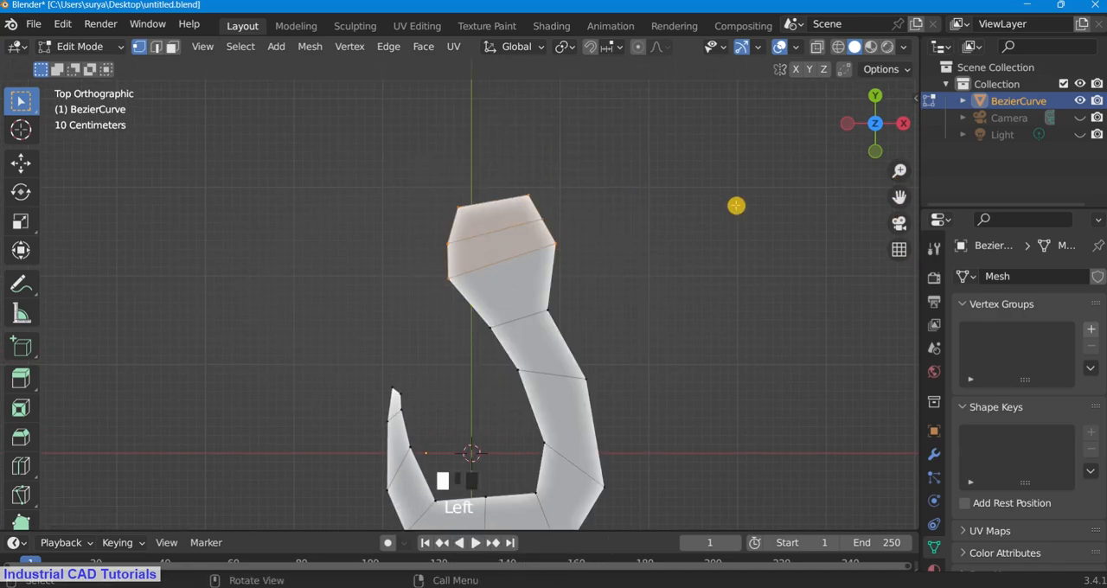
Step: Move the inner vertex at the middle of the hook's bottom down about 0.12 m
scroll(742, 192, "down", 3)
scroll(770, 205, "up", 1)
left_click_drag(899, 197, 890, 103)
scroll(554, 381, "up", 2)
left_click(512, 402)
key("g")
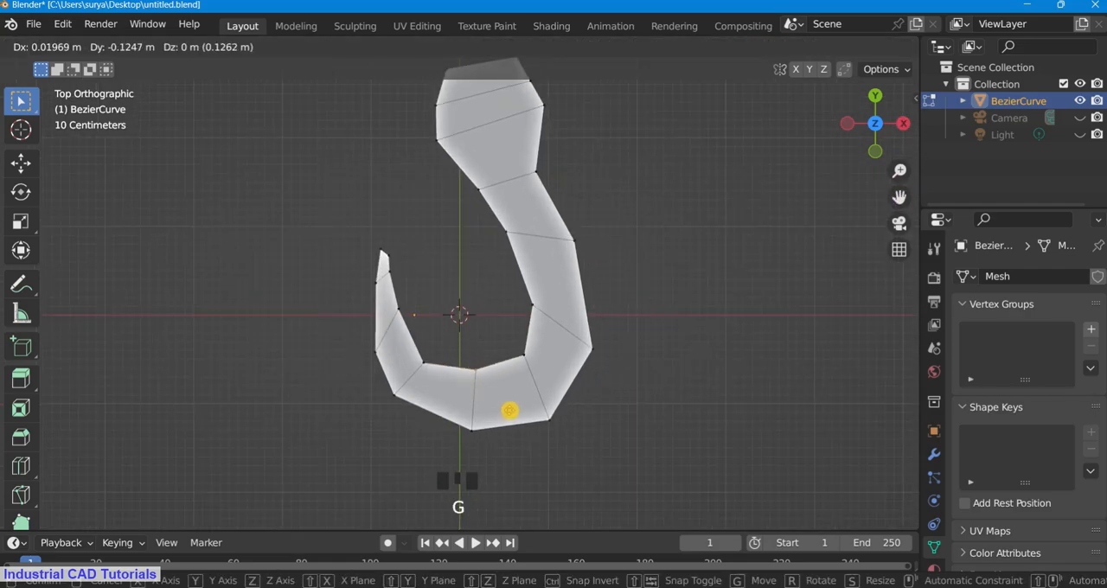
left_click(511, 409)
scroll(520, 314, "up", 3)
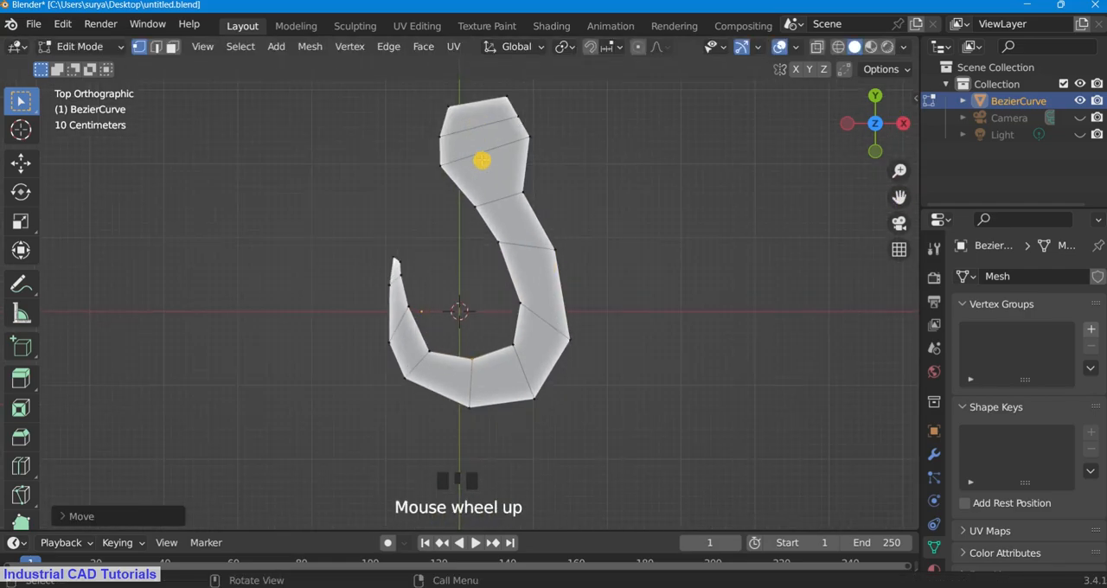
left_click_drag(415, 85, 666, 290)
key("g")
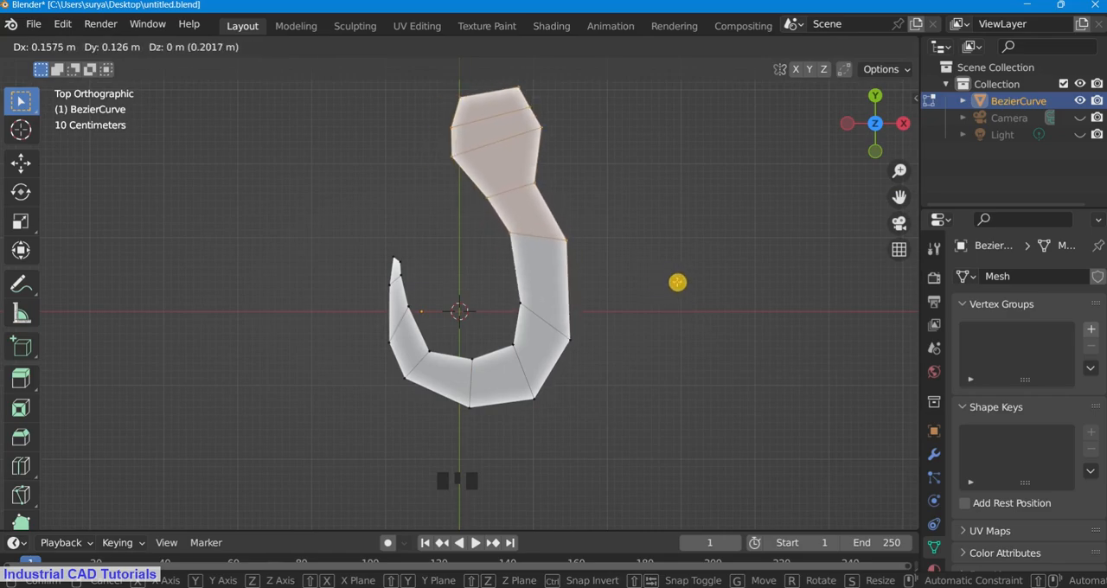
left_click(670, 287)
Step: Rotate the shank and lower head vertices slightly and move them up and to the right by about 0.2 m each way
left_click_drag(642, 424, 503, 273)
left_click_drag(564, 255, 457, 106, "shift")
key("r")
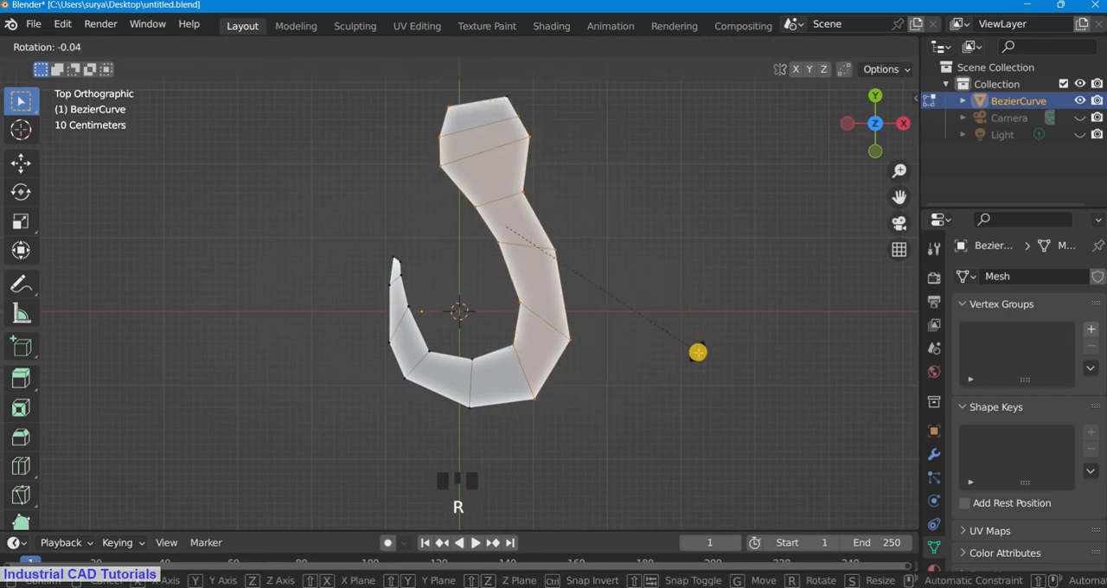
left_click(716, 349)
key("g")
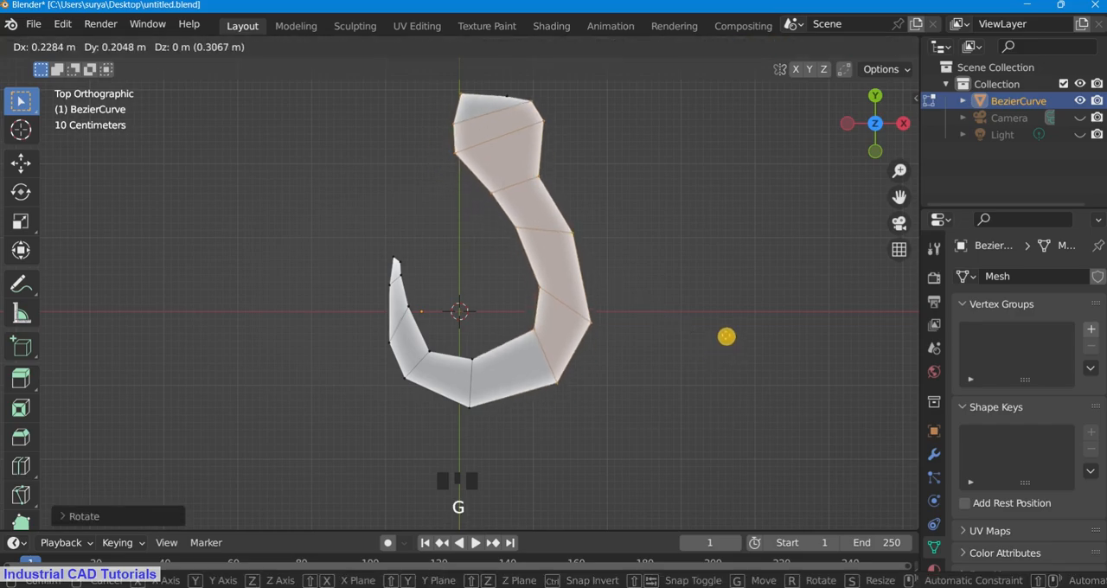
left_click(727, 339)
left_click(735, 314)
Step: Move the inner vertex at the middle of the hook's bottom about 0.04 m to the right
scroll(818, 127, "up", 3)
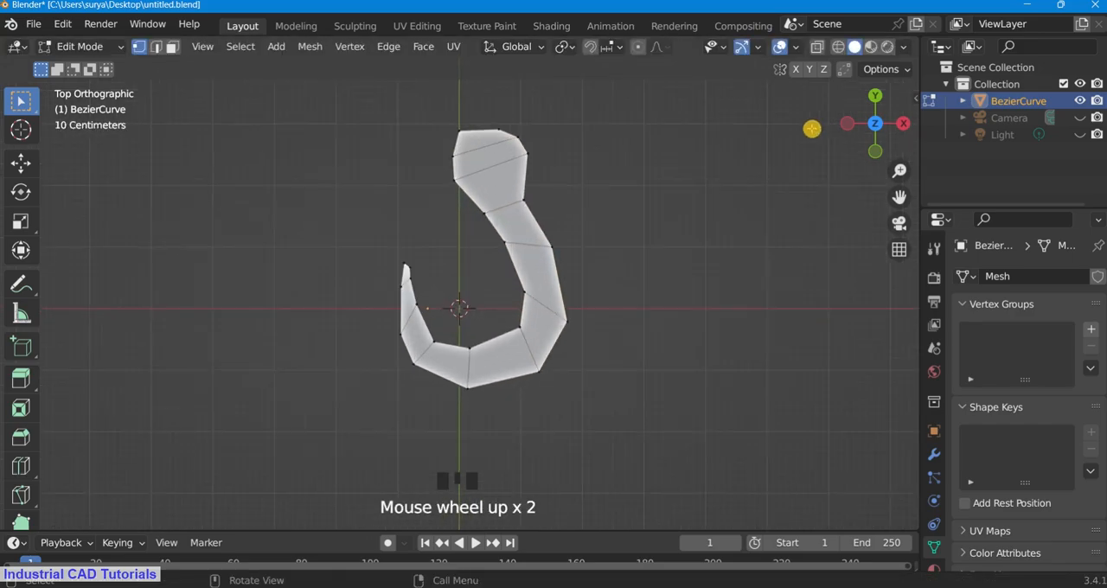
left_click_drag(898, 197, 888, 197)
mouse_move(882, 122)
left_mouse_down()
mouse_move(729, 98)
mouse_move(881, 115)
left_mouse_up()
scroll(662, 268, "up", 2)
left_click(467, 382)
key("g")
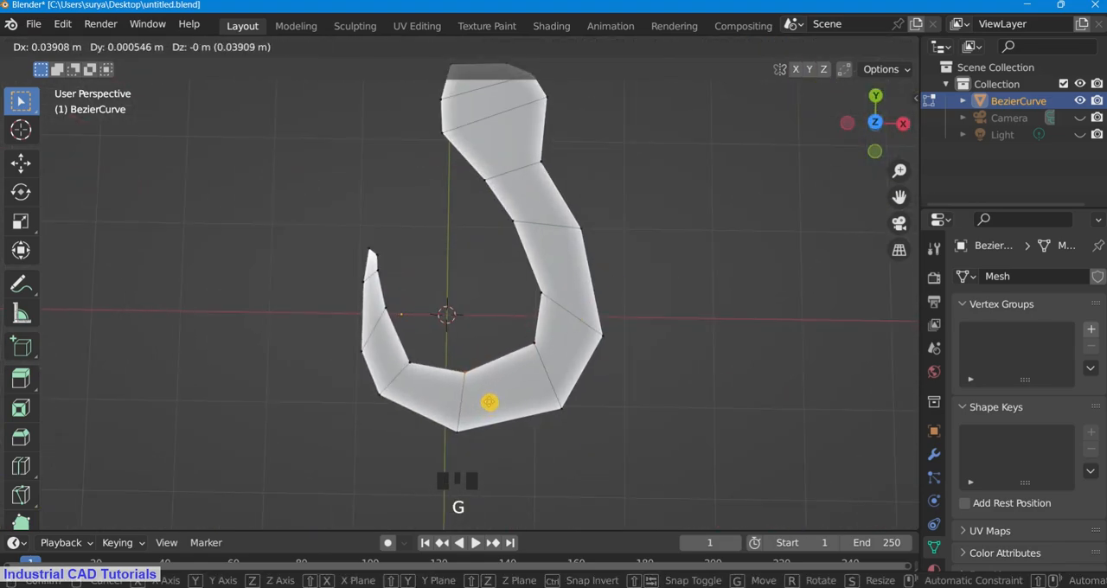
left_click(489, 402)
key("r")
right_click(566, 346)
key("g")
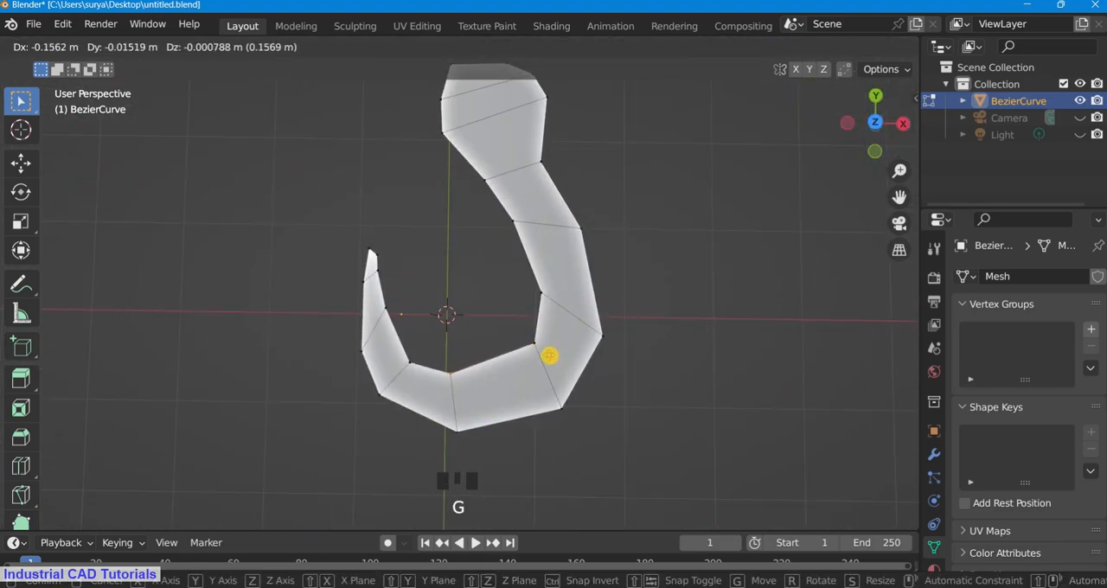
left_click(558, 352)
key("ctrl+z")
Step: Move the inner vertex at the lower right bend slightly left and the inner mid-shank vertex slightly down
key("g")
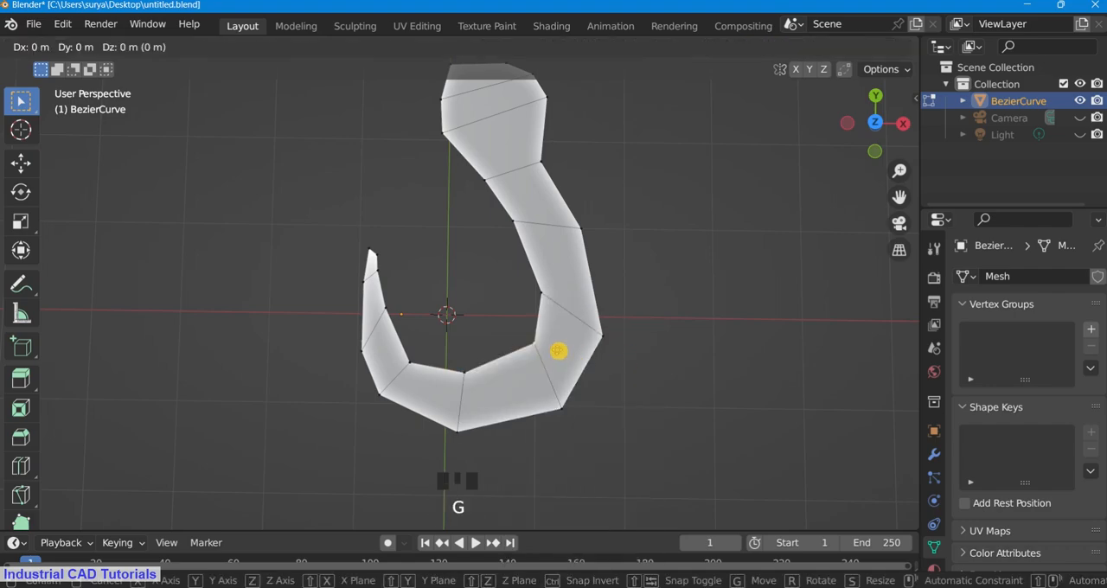
left_click(548, 354)
scroll(673, 259, "down", 4)
scroll(672, 259, "up", 2)
left_click(511, 263)
key("g")
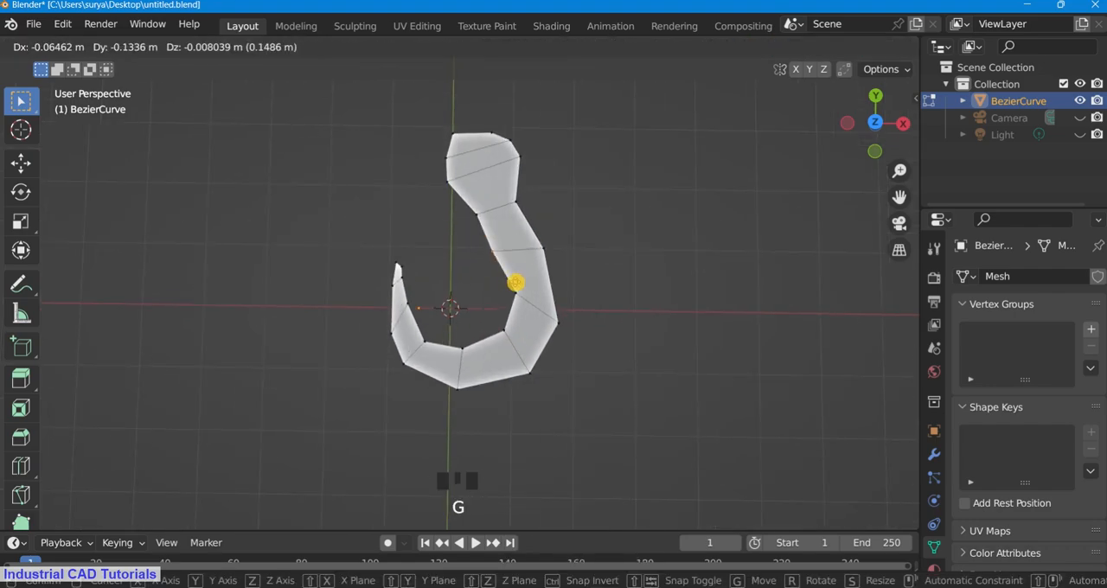
left_click(522, 279)
scroll(596, 237, "down", 3)
scroll(499, 138, "up", 3)
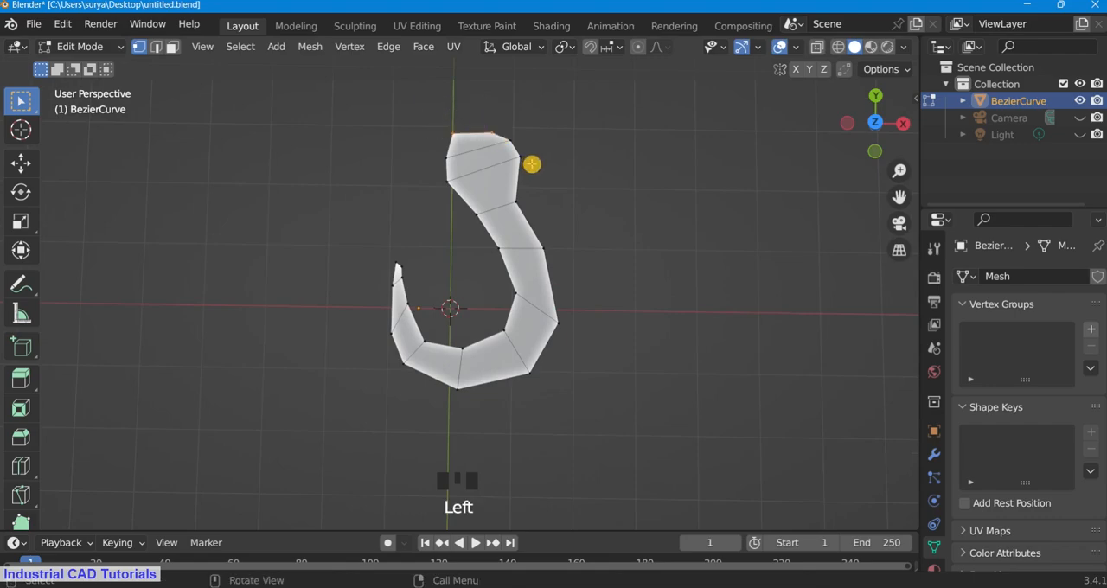
Step: Try to extrude the edge at the top of the hook's head, and undo the extrusion
key("e")
key("ctrl+z")
scroll(870, 200, "up", 4)
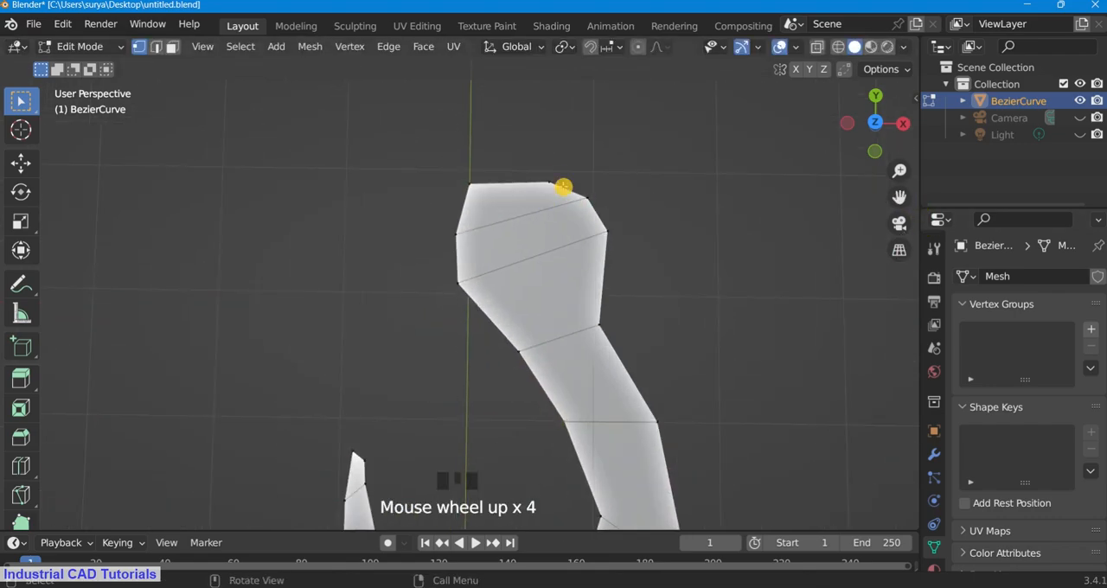
Step: Try to delete the right vertex at the top of the hook's head, and undo the deletion
key("x")
left_click(632, 185)
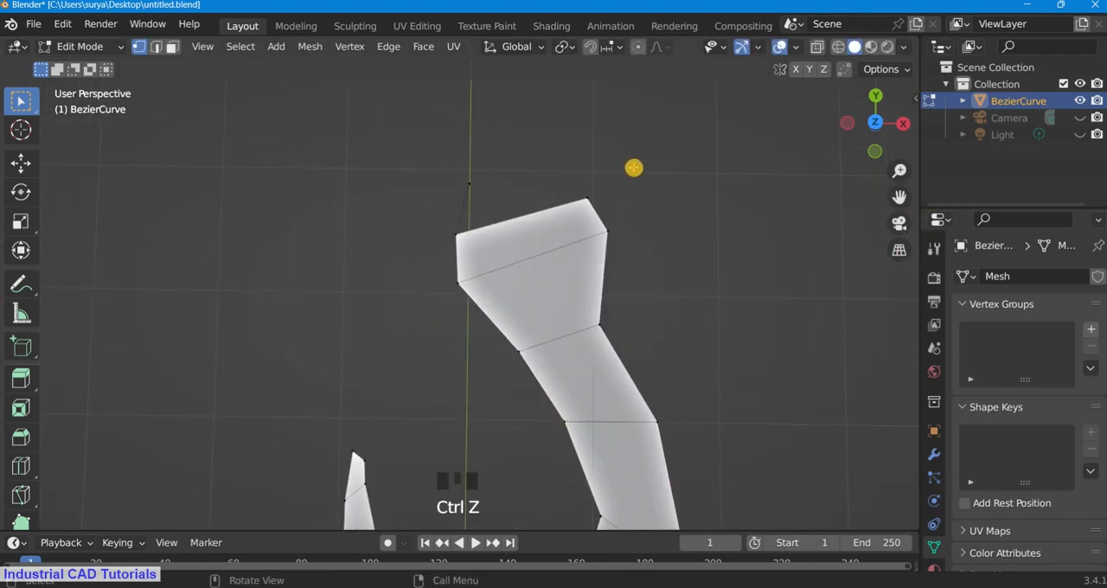
left_click(624, 173)
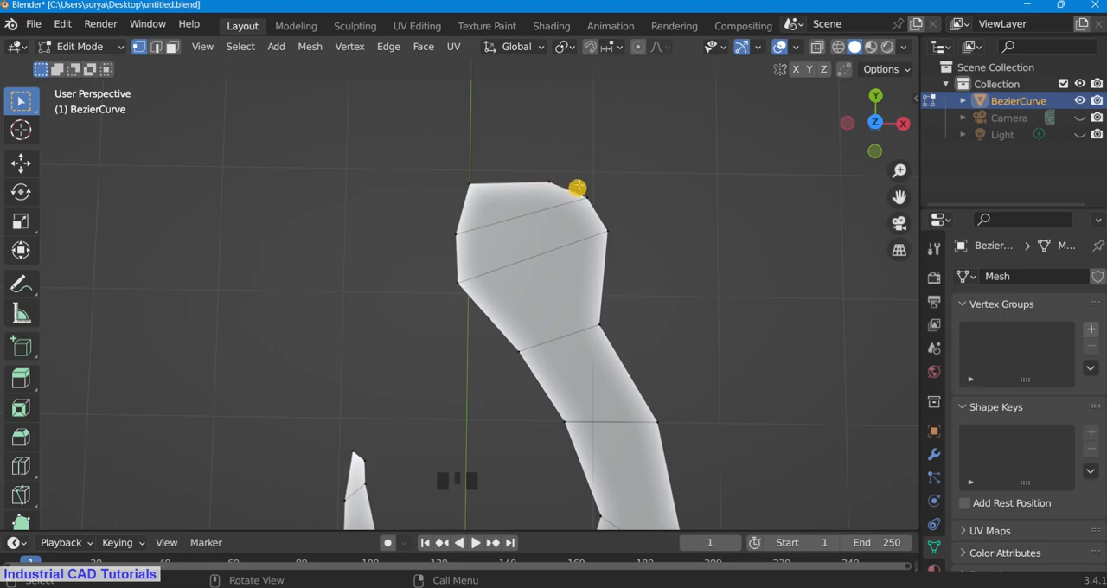
Step: Move the right vertex at the top of the hook's head slightly upward
key("g")
left_click(642, 129)
scroll(519, 338, "down", 6)
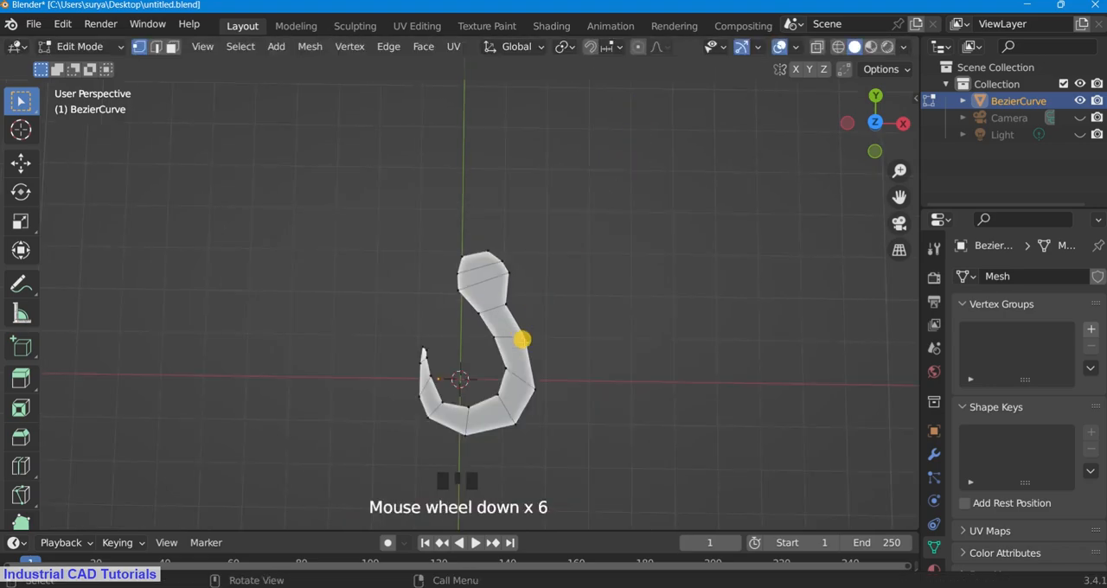
Step: Add two loop cuts running lengthwise along the whole hook
key("ctrl+r")
left_click(501, 297)
scroll(620, 247, "up", 2)
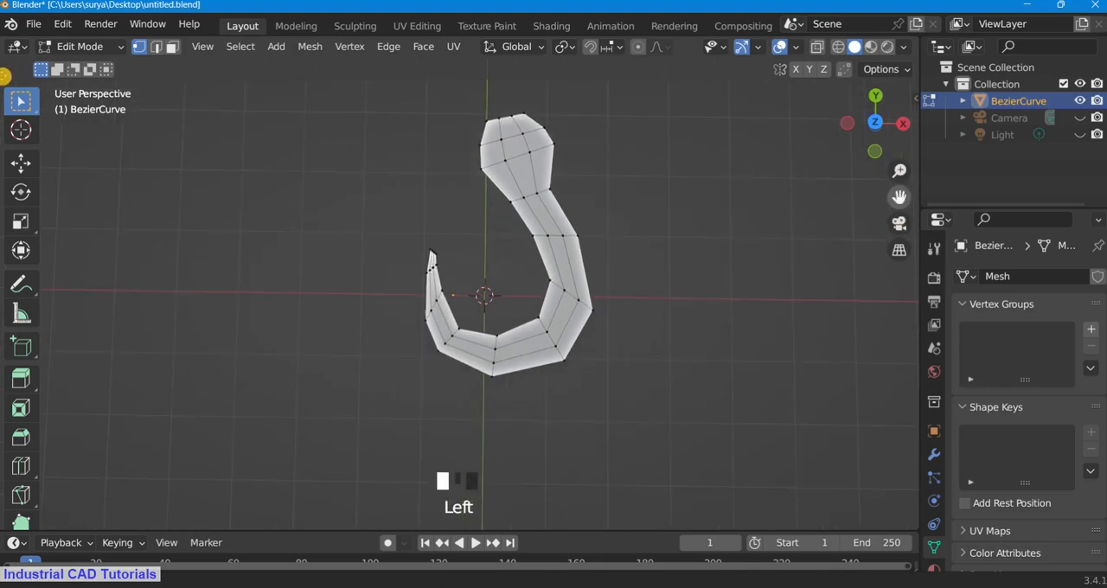
scroll(620, 248, "down", 3)
scroll(872, 125, "up", 2)
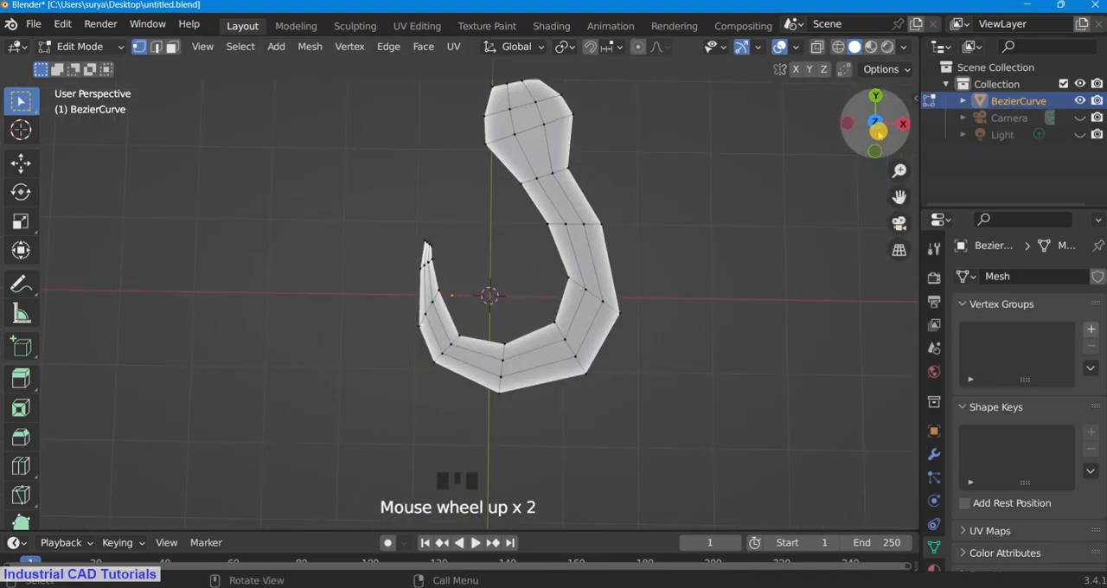
Step: Add a Subdivision Surface modifier to the hook with viewport and render levels set to 4
left_click(934, 454)
left_click(987, 276)
scroll(778, 528, "down", 1)
left_click(827, 563)
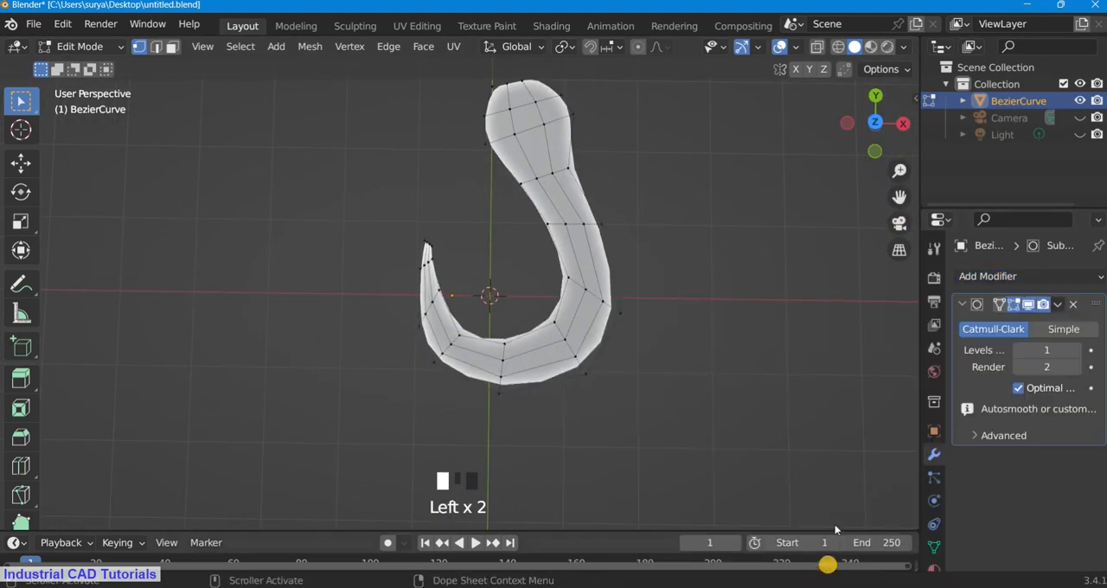
key("Return")
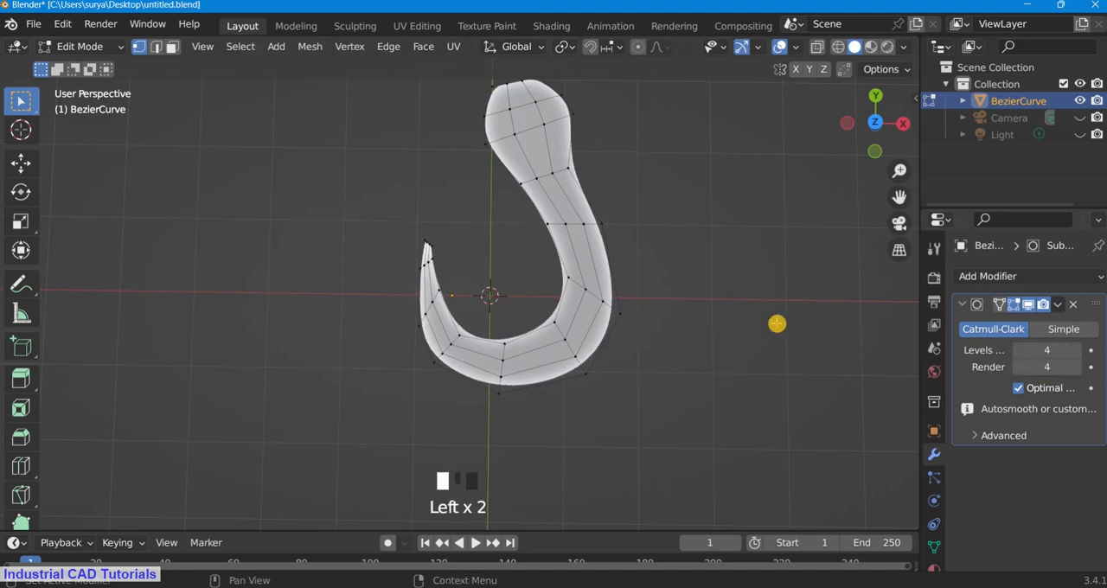
Step: Examine the smoothed hook shape in Object Mode, and return to Edit Mode
left_click(66, 43)
left_click(71, 66)
left_click(625, 215)
mouse_move(879, 121)
left_mouse_down()
mouse_move(850, 89)
mouse_move(882, 277)
mouse_move(881, 121)
left_mouse_up()
key("KP_0")
key("KP_0")
left_click(86, 45)
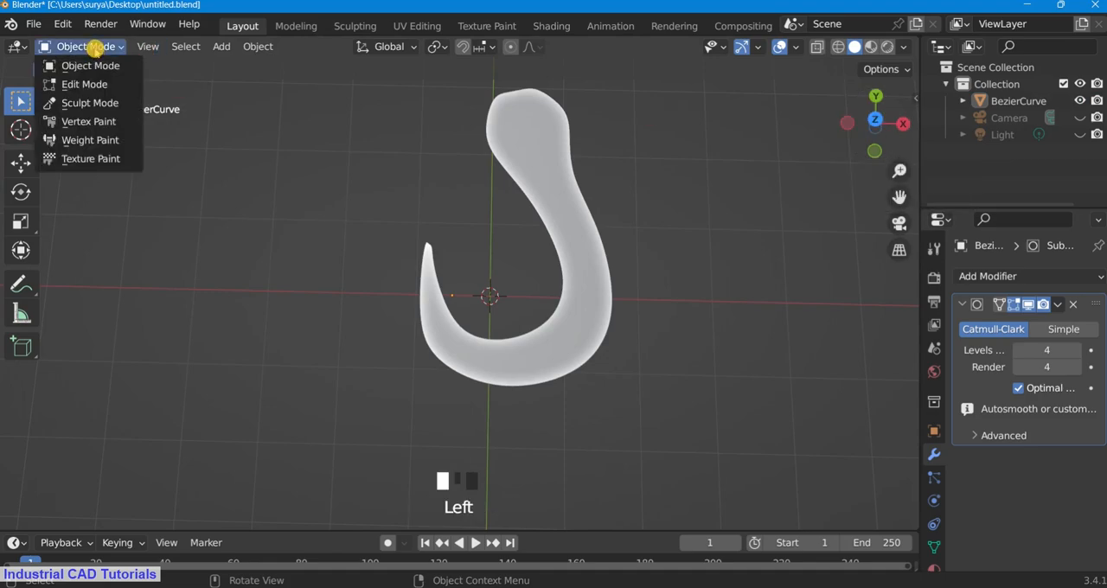
left_click(77, 83)
Step: In wireframe shading, move the hook's tip section vertices slightly up and to the right and rotate them about 15 degrees clockwise
scroll(455, 296, "up", 2)
left_click_drag(458, 422, 308, 150, "shift")
key("z")
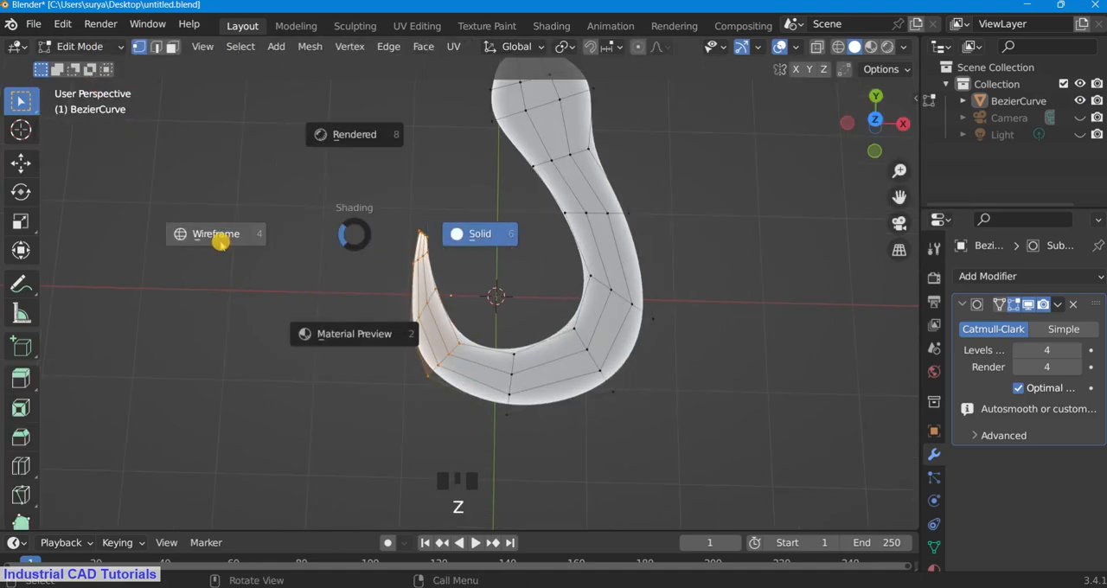
left_click(218, 234)
left_click_drag(475, 423, 441, 327, "shift")
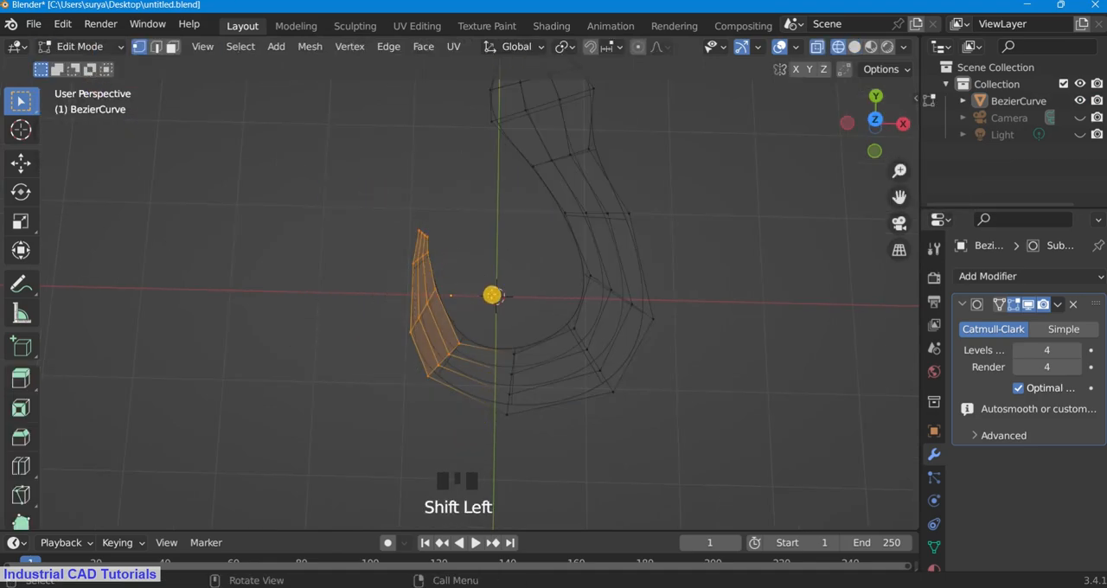
key("g")
left_click(519, 279)
key("r")
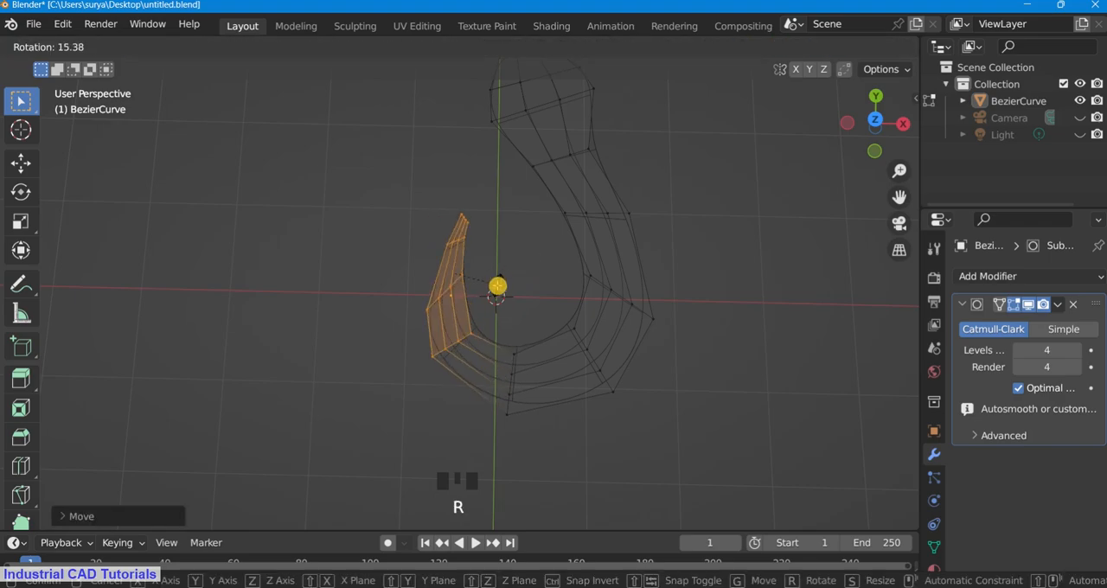
left_click(499, 282)
left_click(735, 218)
Step: Show the hook from the orthographic top view in solid shading
scroll(852, 206, "up", 1)
left_click_drag(898, 198, 888, 235)
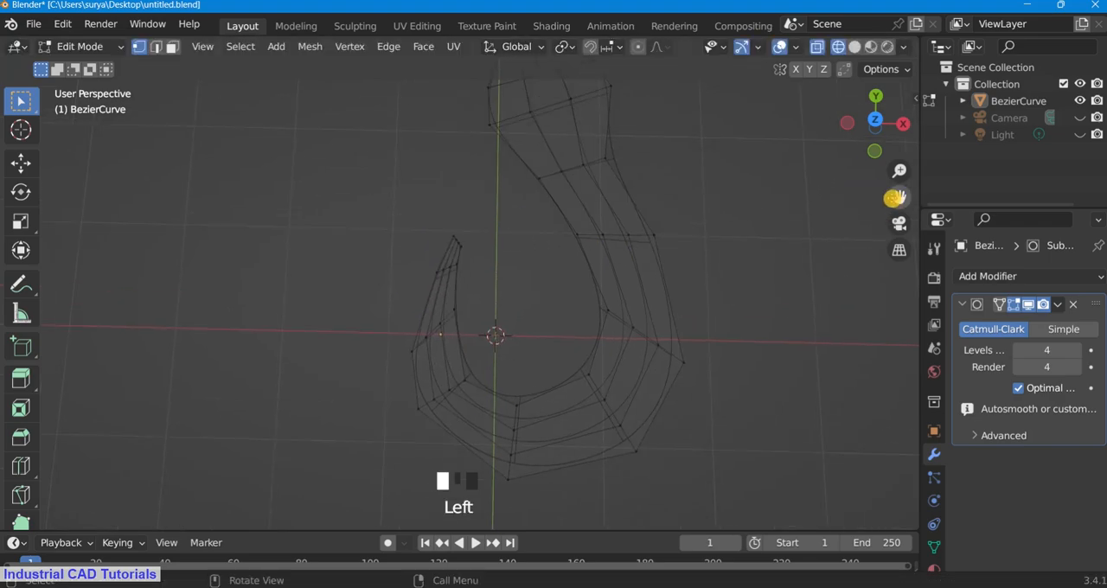
key("KP_7")
scroll(843, 282, "down", 1)
key("z")
left_click(789, 240)
scroll(430, 250, "up", 4)
Step: Try to extrude the end of the hook's tip about 0.18 m along Y, and rotate and shift the new end
left_click(446, 210)
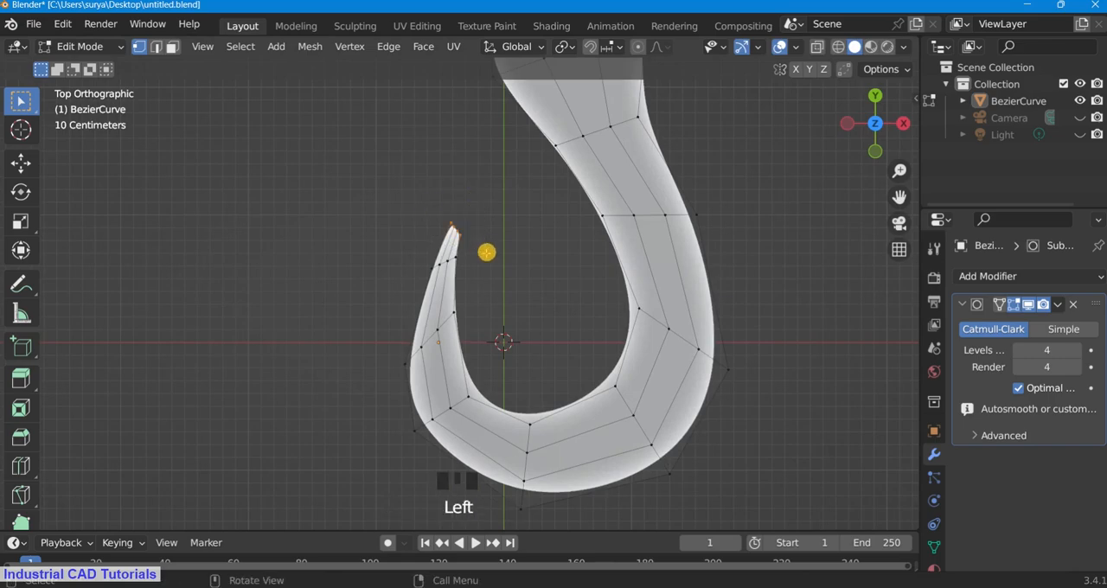
key("e")
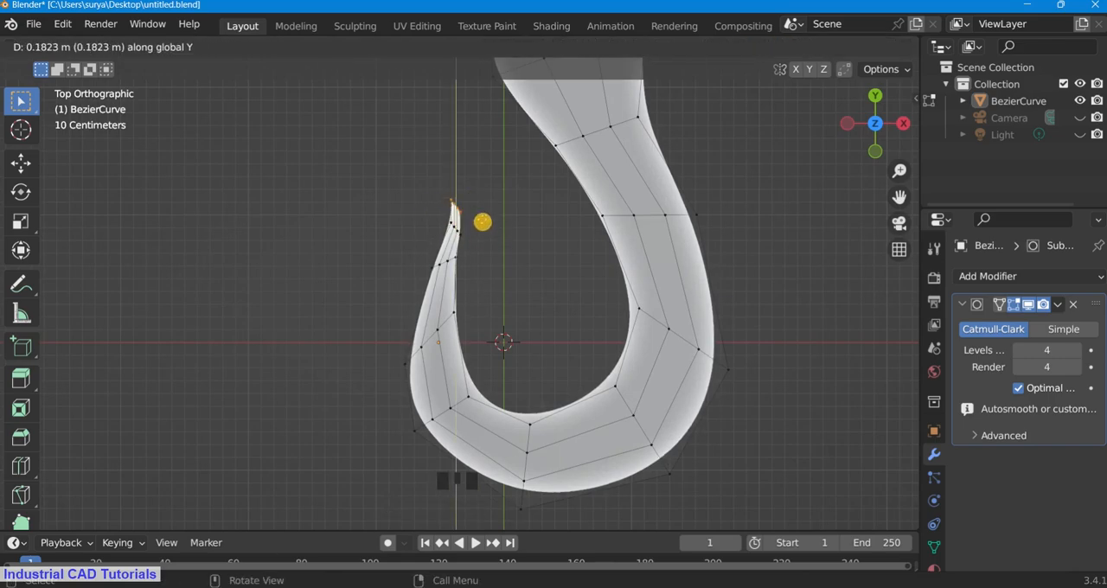
left_click(485, 219)
key("r")
left_click(474, 191)
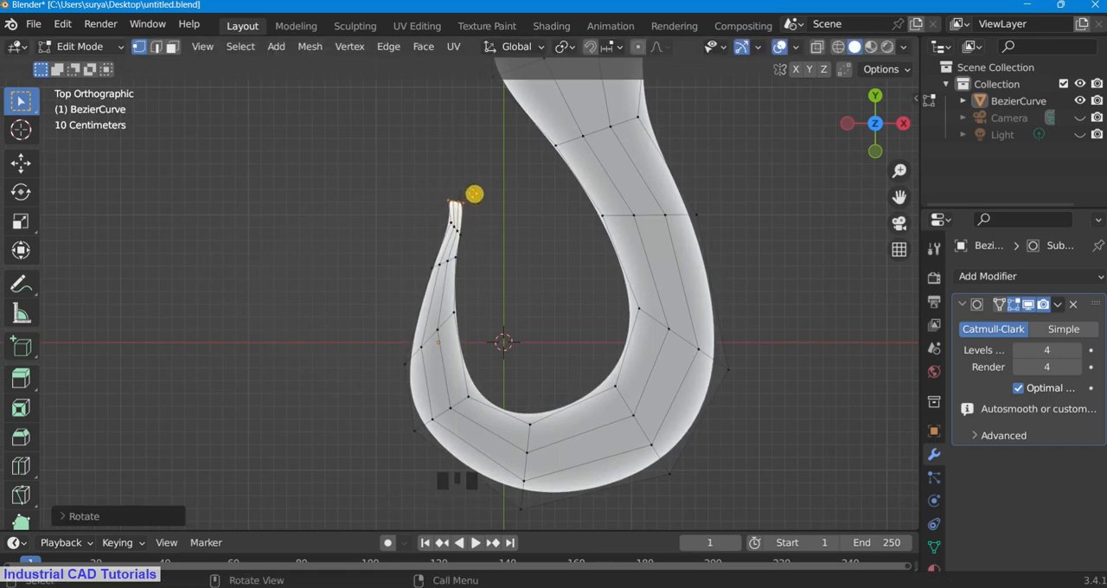
key("g")
left_click(472, 195)
Step: Check the extended tip in Object Mode, and undo its extrusion, rotation and shift
left_click(104, 47)
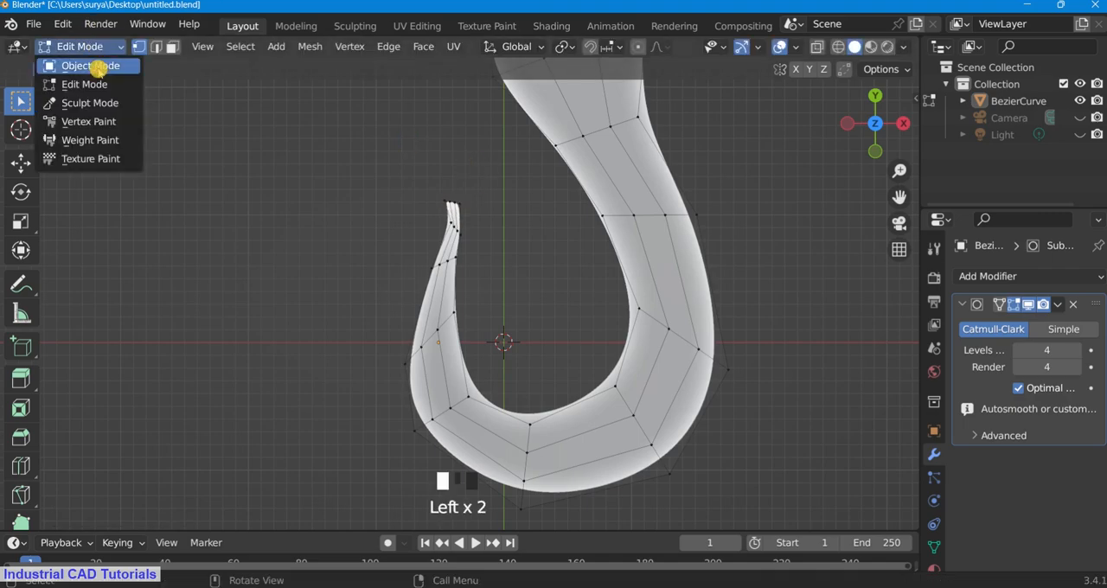
left_click(98, 67)
scroll(452, 398, "down", 6)
scroll(510, 312, "up", 3)
key("ctrl+z")
key("ctrl+z")
key("ctrl+z")
scroll(494, 284, "up", 1)
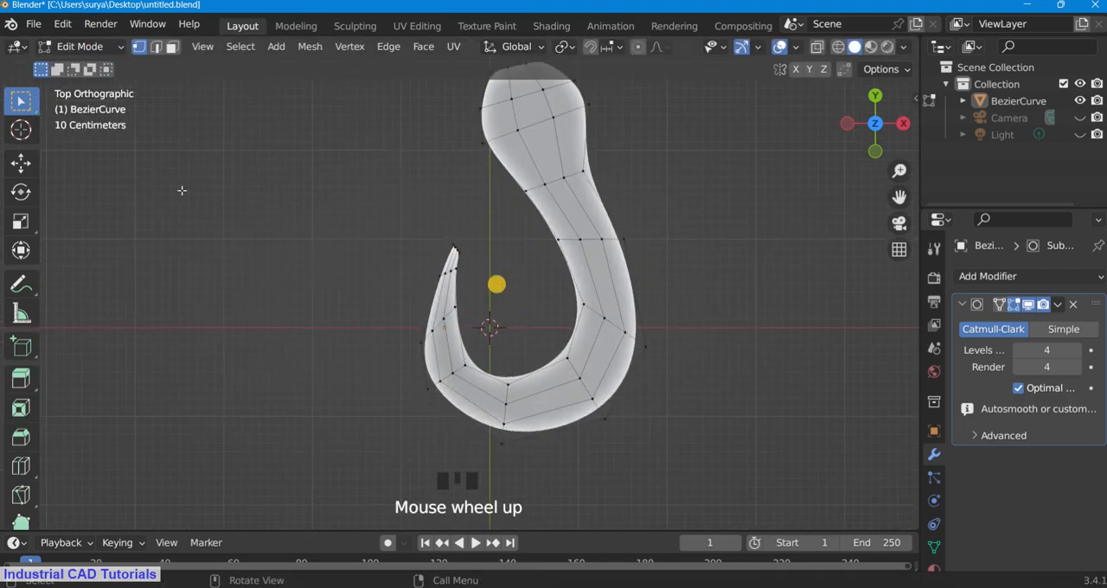
Step: Examine the hook's restored outline in Object Mode
left_click(95, 47)
left_click(98, 68)
scroll(493, 248, "down", 4)
scroll(502, 251, "up", 1)
scroll(510, 264, "up", 2)
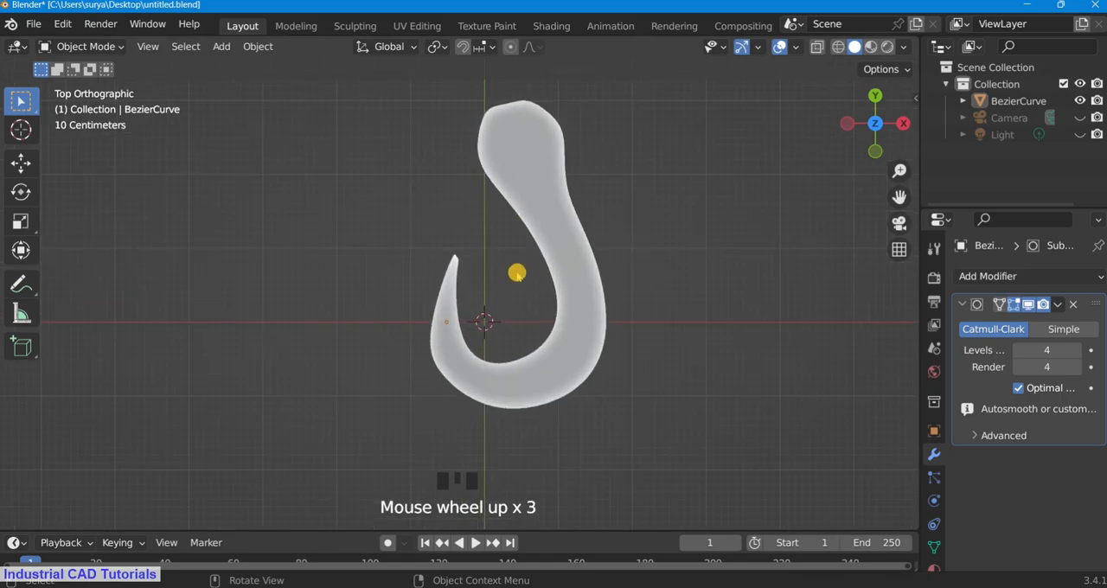
Step: In Edit Mode, move the inner vertex at the middle of the hook's bottom slightly right and up
left_click(99, 46)
left_click(104, 84)
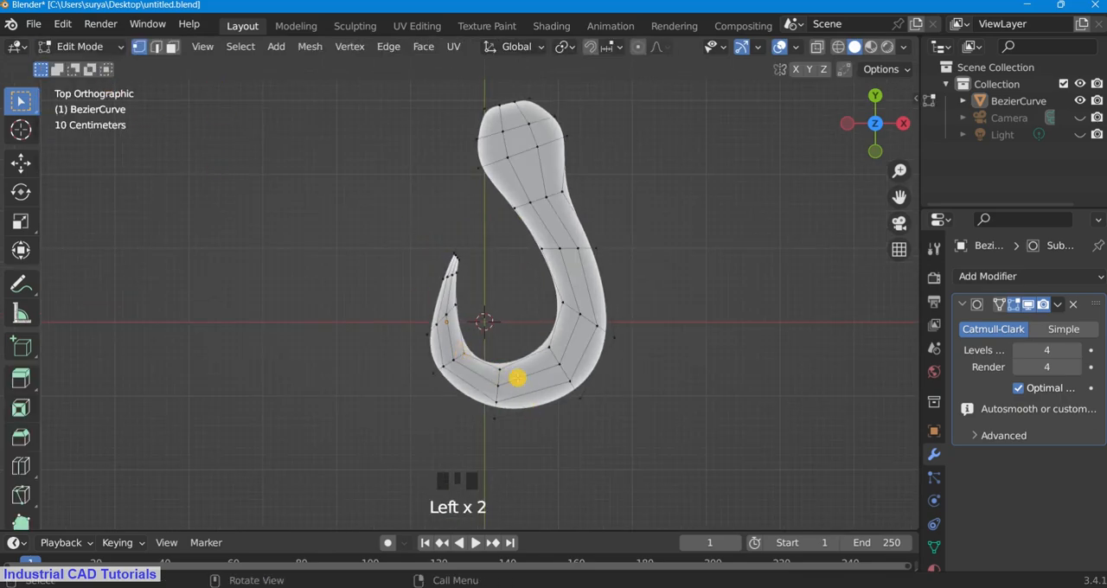
key("g")
left_click(534, 382)
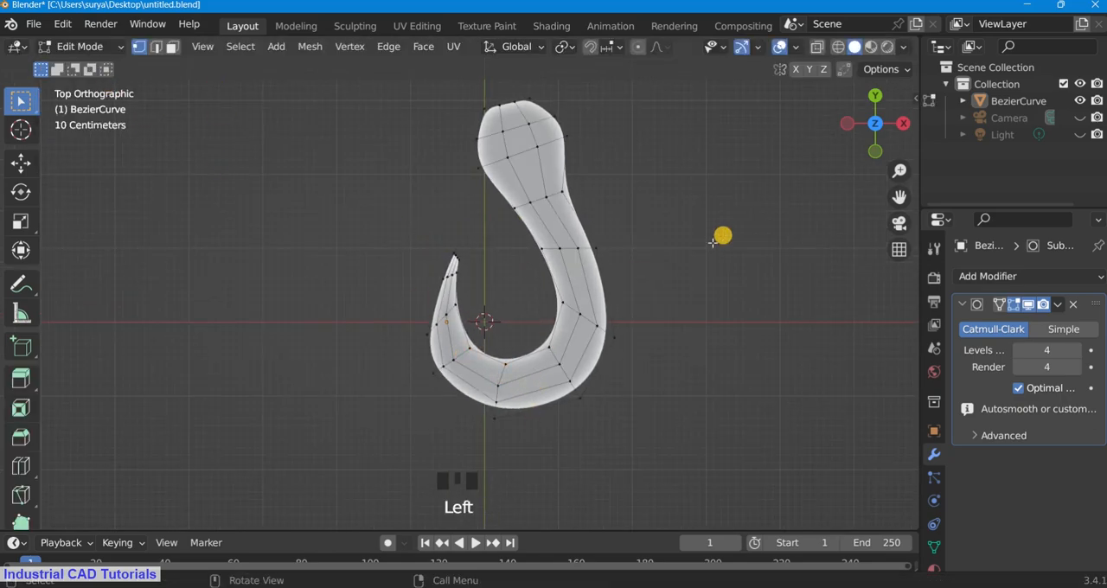
Step: Move the hook's head vertices about 0.18 m right and 0.05 m up, and scale them slightly
scroll(715, 251, "down", 3)
key("z")
left_click(827, 274)
scroll(827, 275, "up", 1)
left_click_drag(900, 201, 875, 242)
scroll(383, 133, "up", 1)
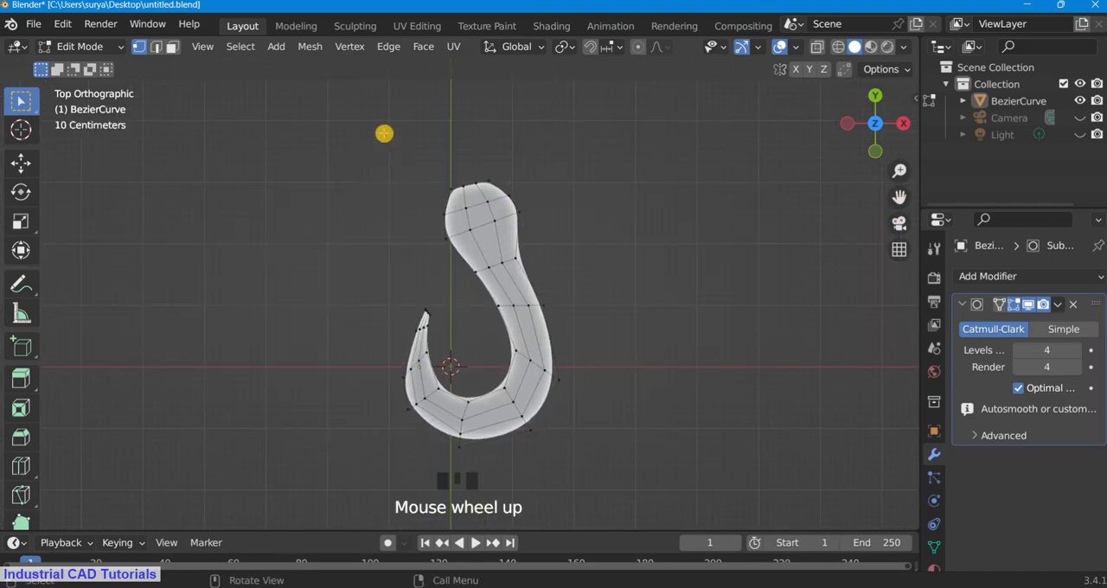
left_click(582, 250)
mouse_move(383, 133)
left_mouse_down()
mouse_move(577, 264)
mouse_move(389, 136)
left_mouse_up()
key("g")
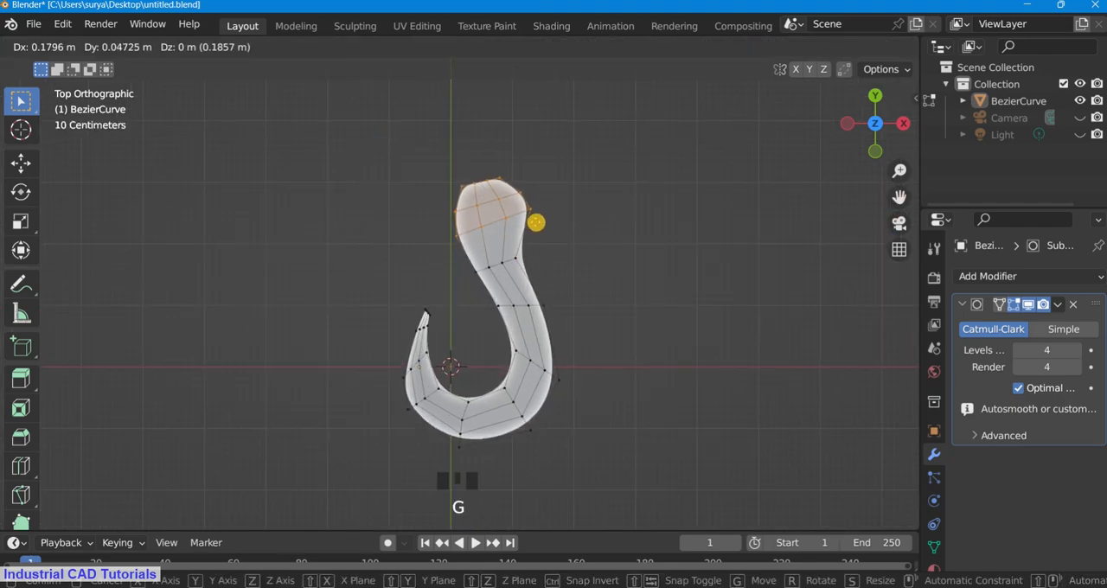
left_click(536, 223)
key("s")
left_click(533, 227)
Step: Move the outer vertex at the hook's neck slightly right and up, and check the outline in Object Mode
scroll(551, 262, "up", 2)
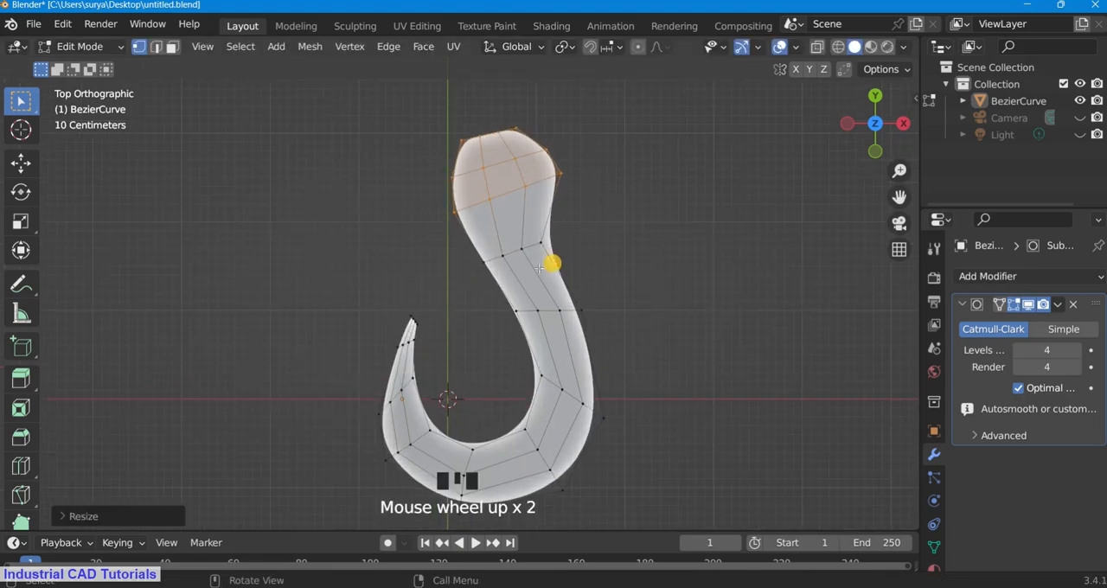
left_click(565, 264)
key("g")
left_click(622, 230)
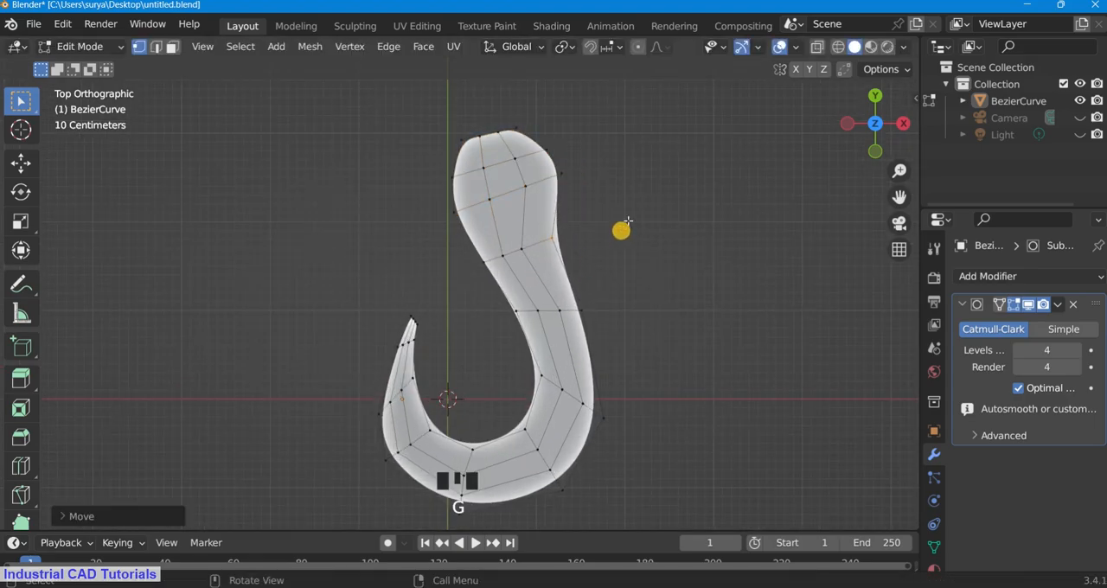
scroll(567, 326, "up", 1)
key("z")
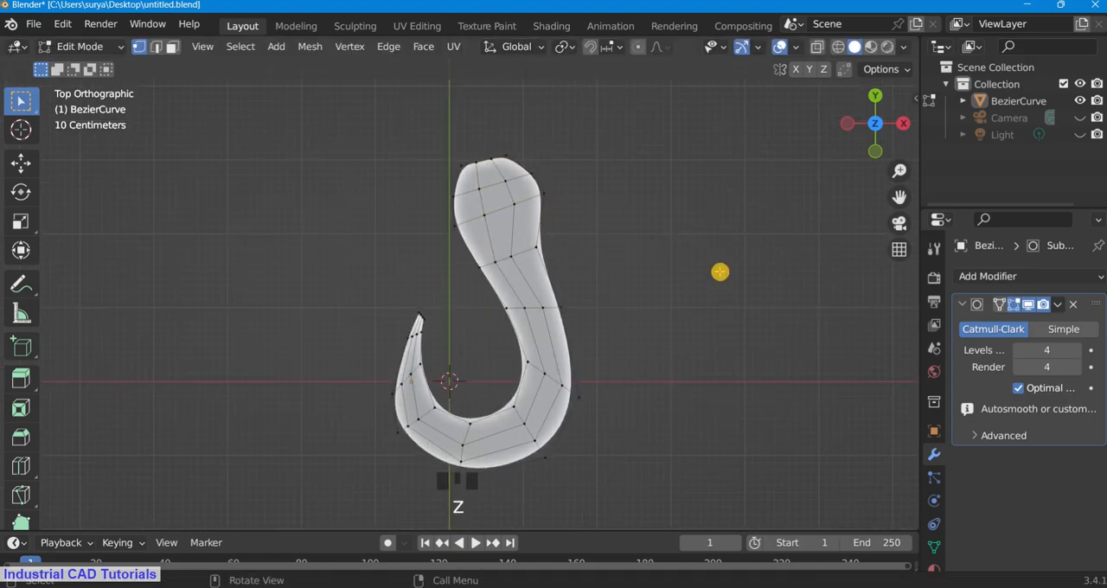
left_click(108, 46)
left_click(91, 61)
scroll(533, 346, "up", 4)
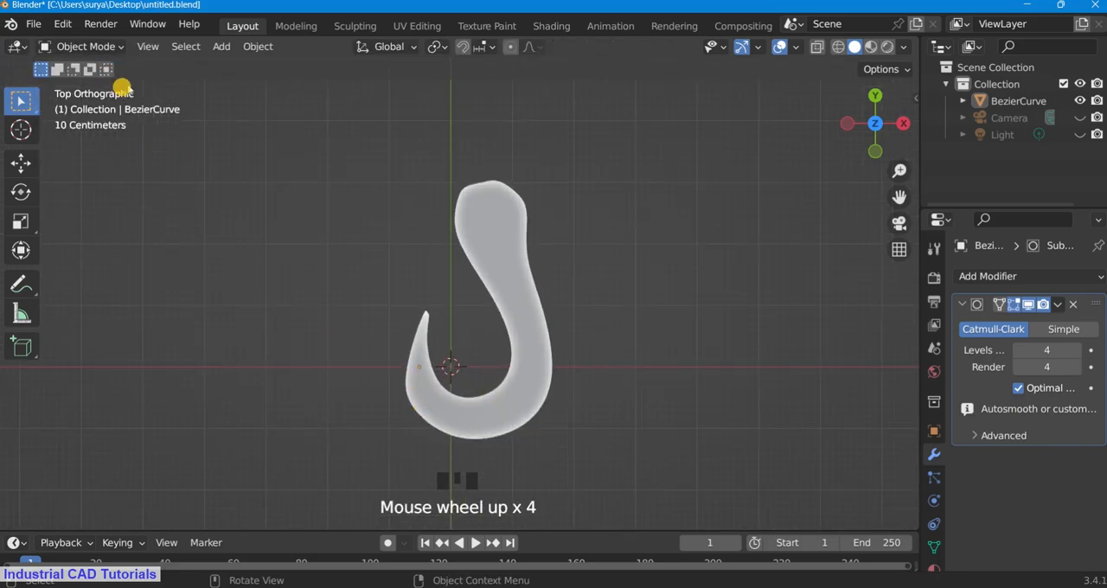
Step: Try rotating the end vertices of the hook's tip about 14 degrees counterclockwise in Edit Mode
left_click(86, 46)
left_click(91, 81)
left_click_drag(385, 295, 451, 347)
key("r")
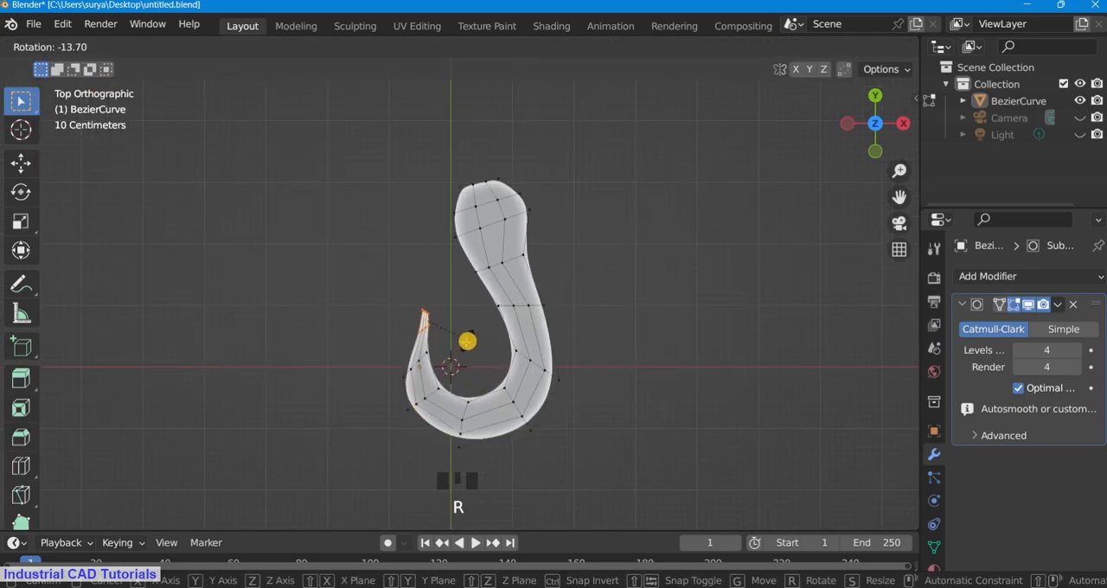
left_click(459, 338)
Step: Try rotating a longer section of the hook's tip about 13 degrees counterclockwise, and undo the rotations
left_click_drag(383, 289, 451, 383, "shift")
key("r")
left_click(459, 362)
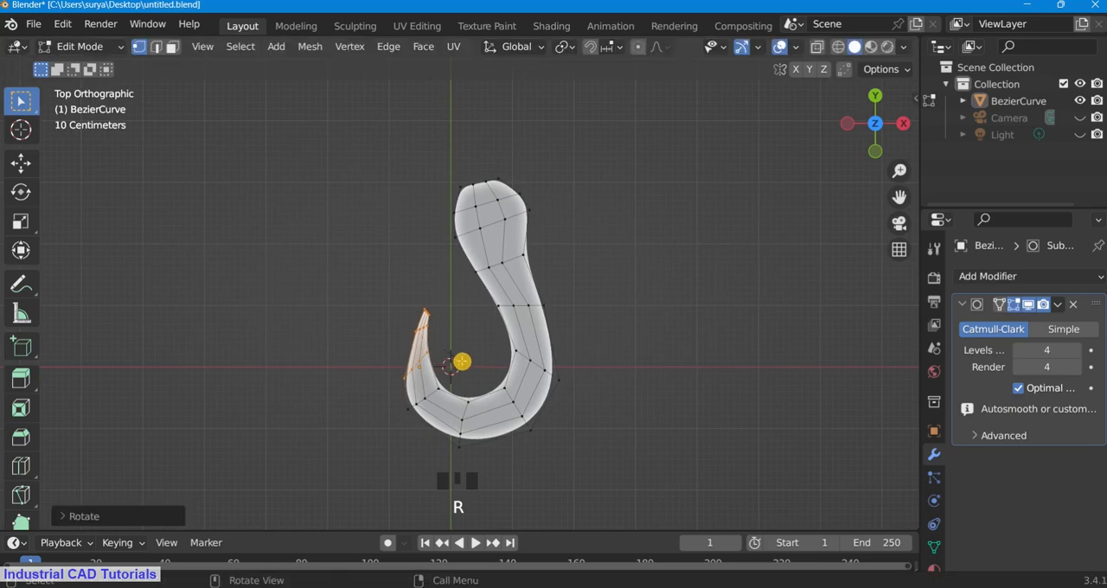
key("r")
left_click(456, 361)
key("r")
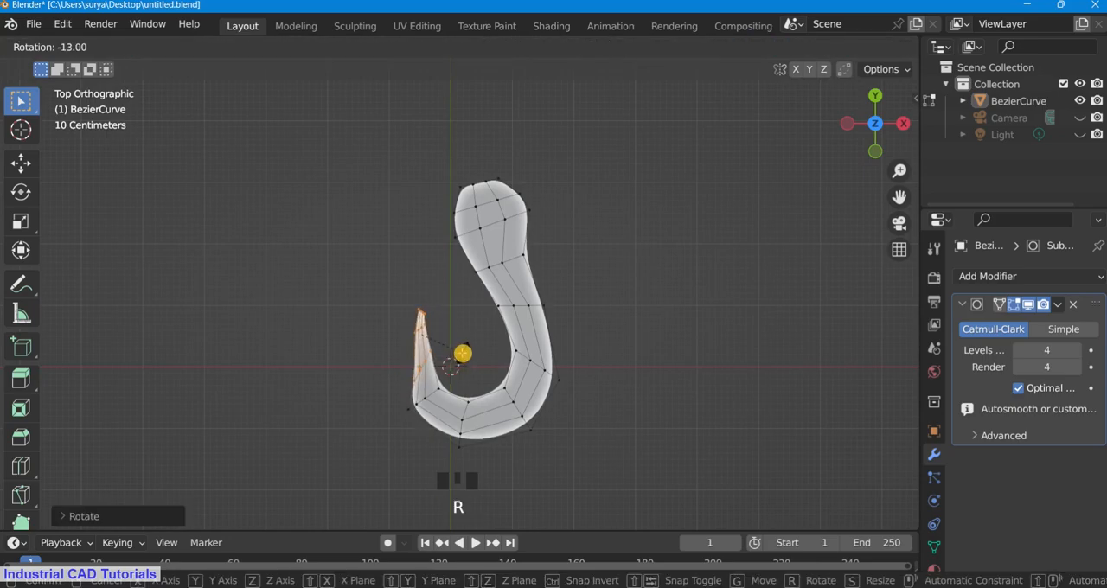
left_click(453, 360)
Step: Rotate only the end vertices of the hook's tip slightly counterclockwise, and check the shape in Object Mode
scroll(363, 303, "up", 2)
key("r")
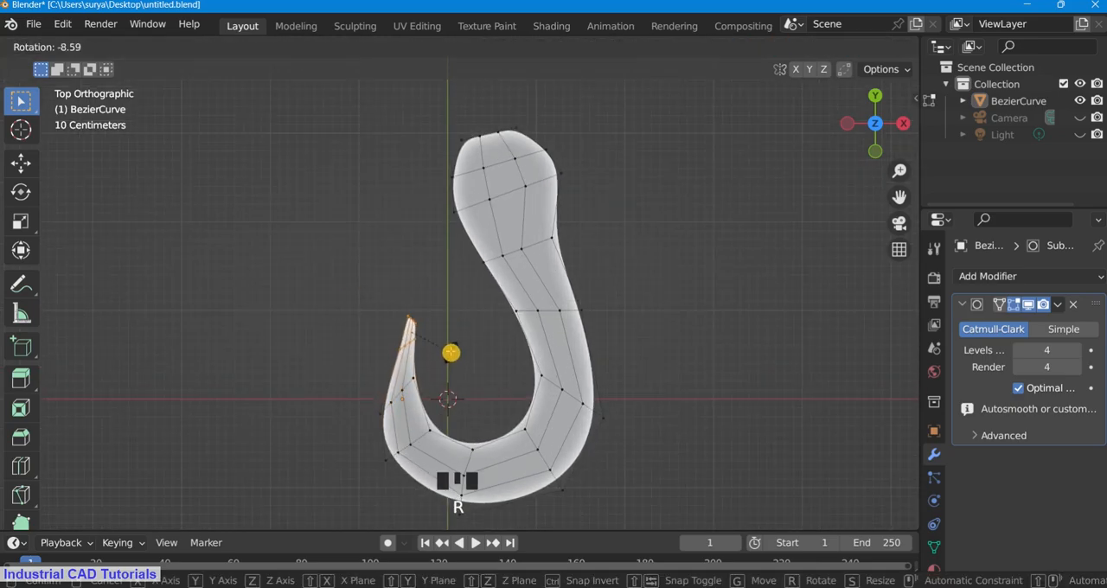
left_click(441, 342)
left_click(87, 46)
left_click(90, 66)
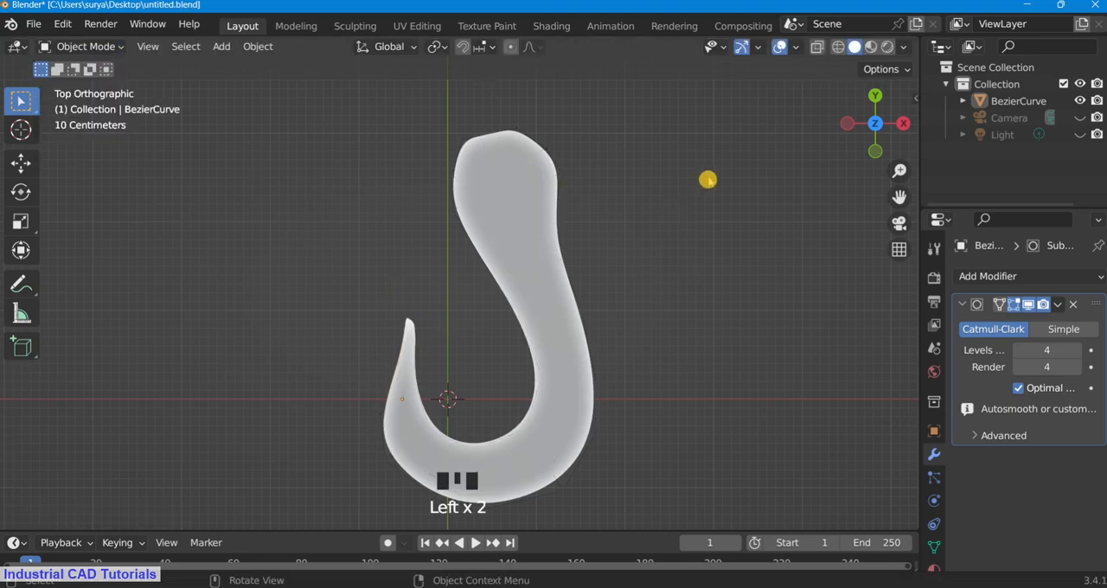
scroll(709, 203, "up", 3)
Step: In Edit Mode, rotate the hook's head and neck vertices slightly counterclockwise
left_click(91, 47)
left_click(85, 84)
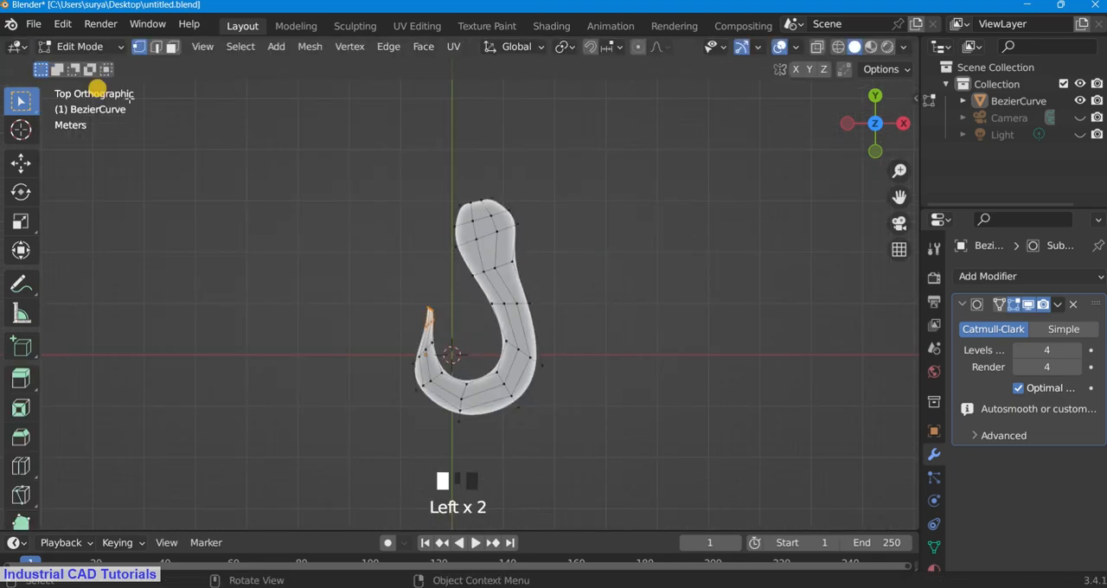
left_click_drag(396, 154, 572, 287)
key("r")
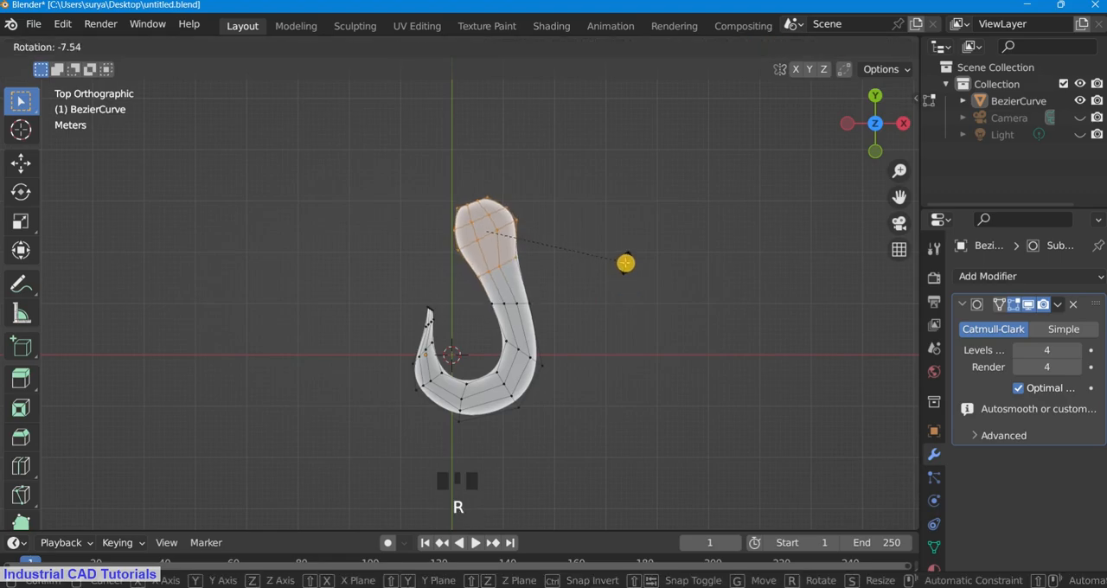
left_click(627, 256)
Step: Move the hook's head and neck vertices slightly upward in the top view
key("e")
right_click(630, 265)
key("g")
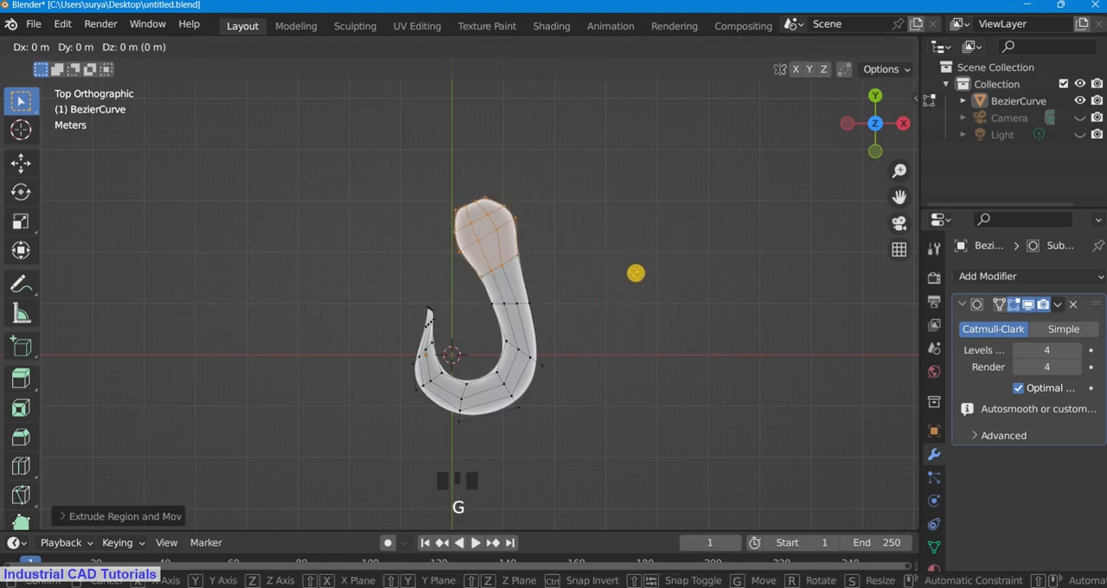
right_click(633, 275)
key("g")
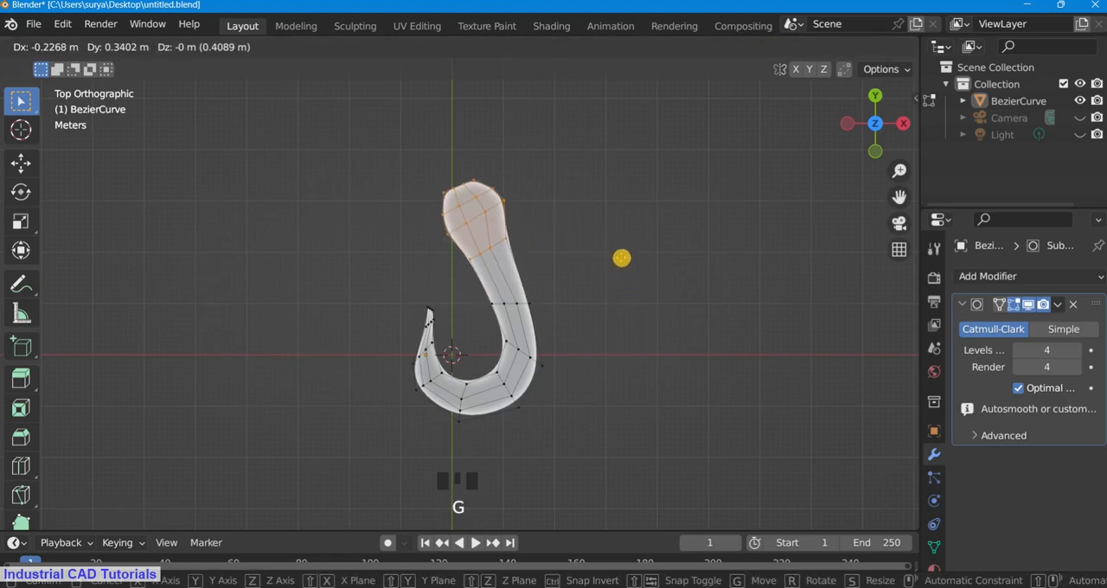
left_click(627, 270)
Step: Rotate the hook's head vertices clockwise until the head stands upright, and save the file from Object Mode
key("r")
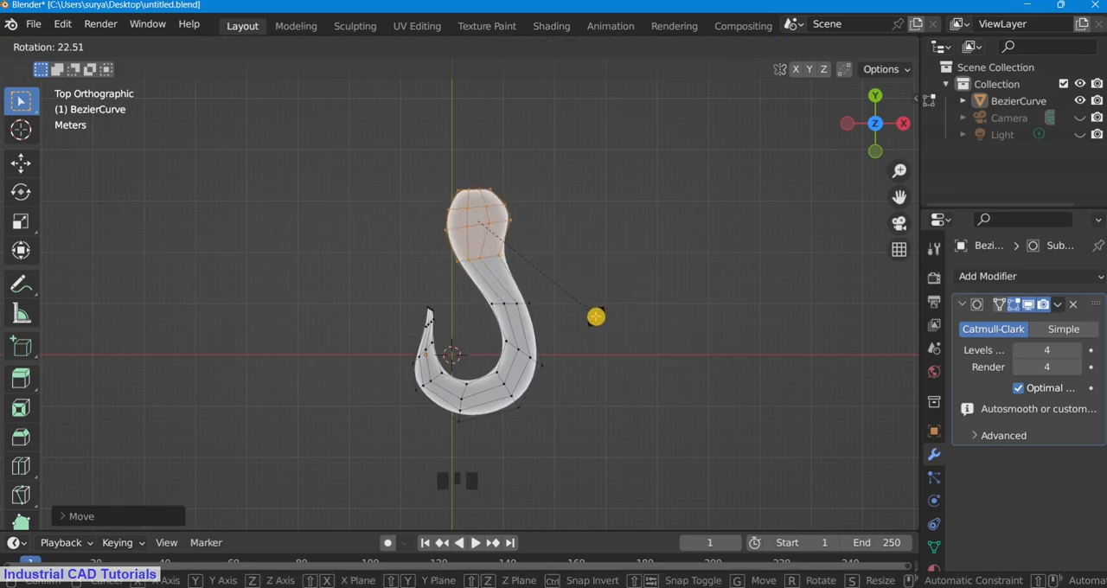
left_click(589, 325)
left_click(91, 47)
left_click(82, 64)
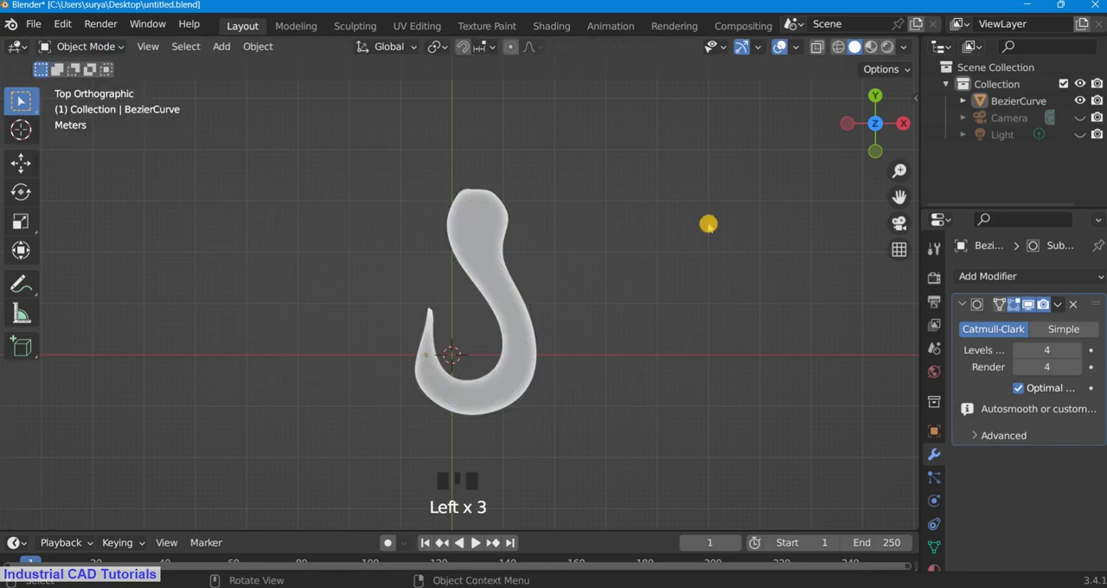
scroll(699, 235, "down", 2)
key("ctrl+s")
scroll(727, 250, "up", 3)
left_click_drag(900, 197, 901, 168)
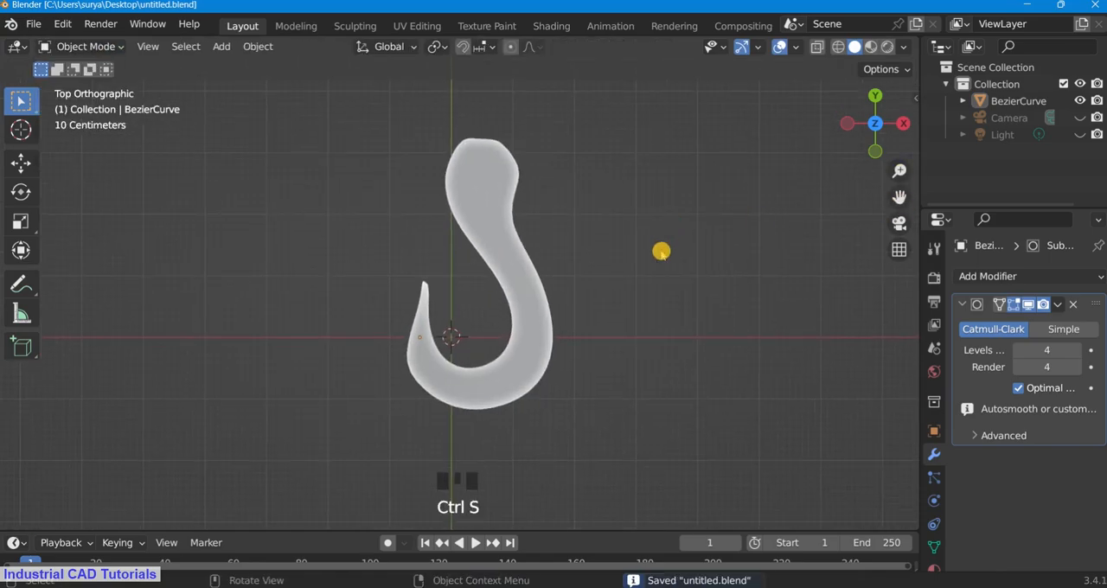
Step: In Edit Mode, extrude the entire flat hook mesh downward to give it thickness, and return to Object Mode
scroll(660, 251, "down", 1)
left_click_drag(874, 122, 805, 452)
left_click(91, 47)
left_click(101, 82)
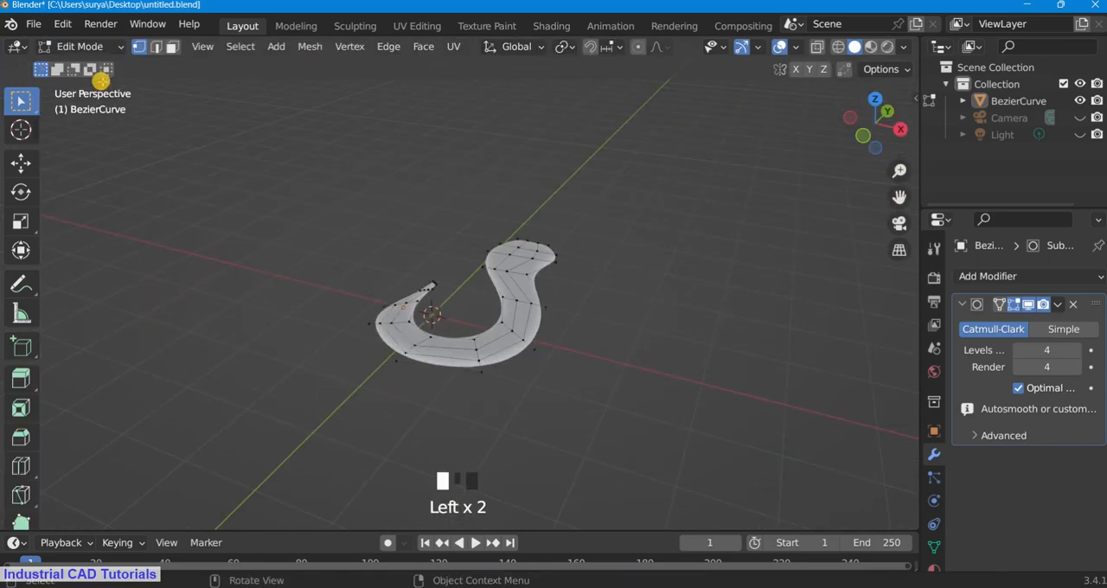
left_click_drag(578, 419, 346, 156, "shift")
key("e")
left_click(581, 319)
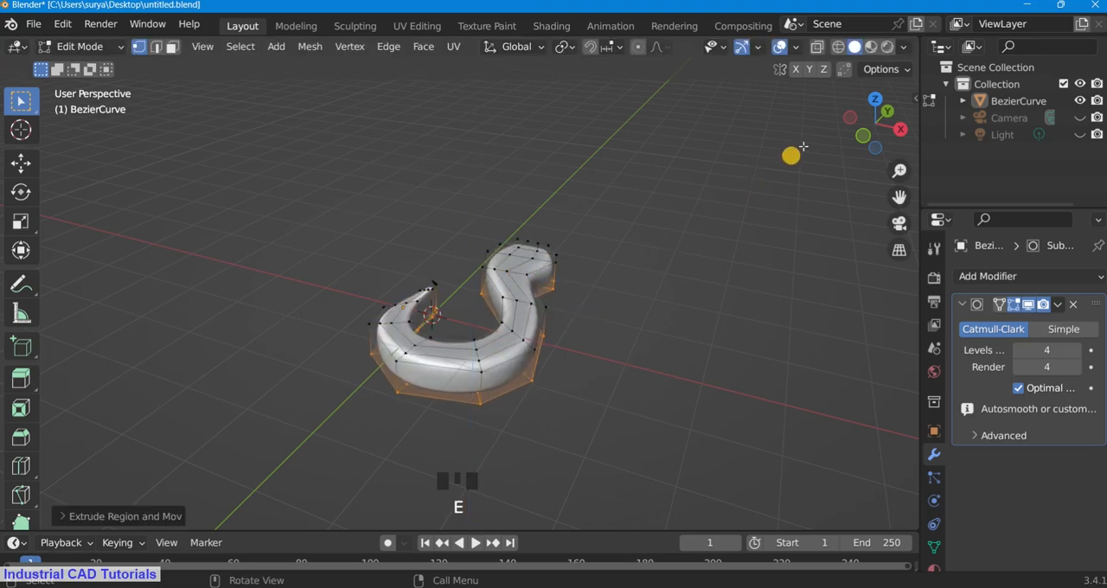
left_click_drag(873, 128, 27, 274)
left_click(76, 47)
left_click(77, 66)
Step: Apply Shade Smooth to the thickened hook
scroll(433, 173, "up", 2)
mouse_move(851, 124)
left_mouse_down()
mouse_move(69, 231)
mouse_move(826, 79)
mouse_move(853, 129)
left_mouse_up()
left_click(473, 154)
right_click(473, 154)
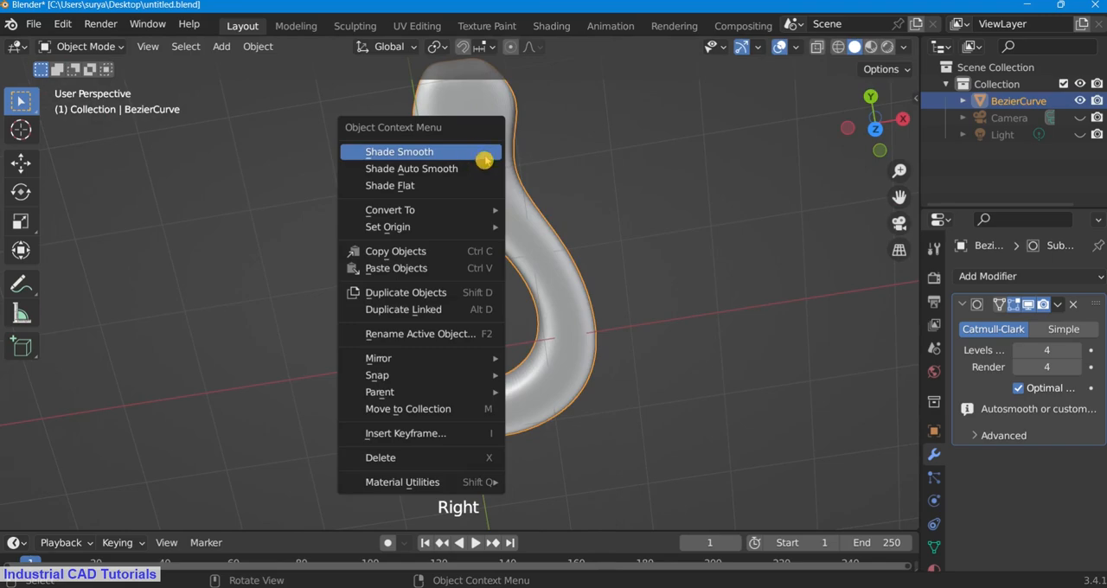
left_click(484, 156)
scroll(694, 299, "down", 2)
left_click(1008, 276)
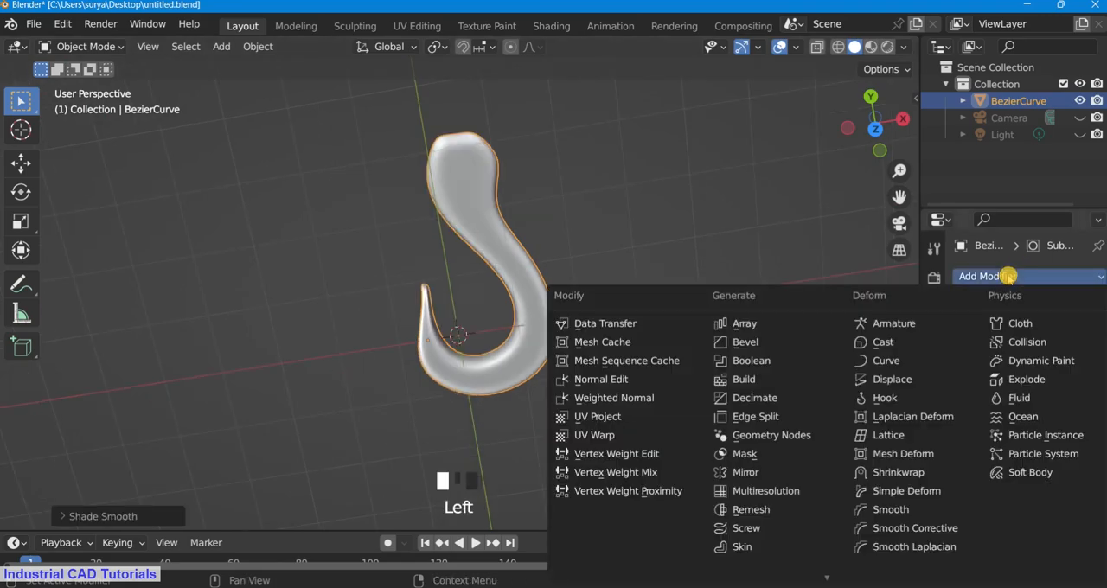
left_click(1008, 276)
scroll(940, 538, "down", 3)
left_click(934, 496)
left_click(933, 517)
left_click(934, 495)
left_click(935, 403)
left_click(1025, 276)
left_click(1025, 277)
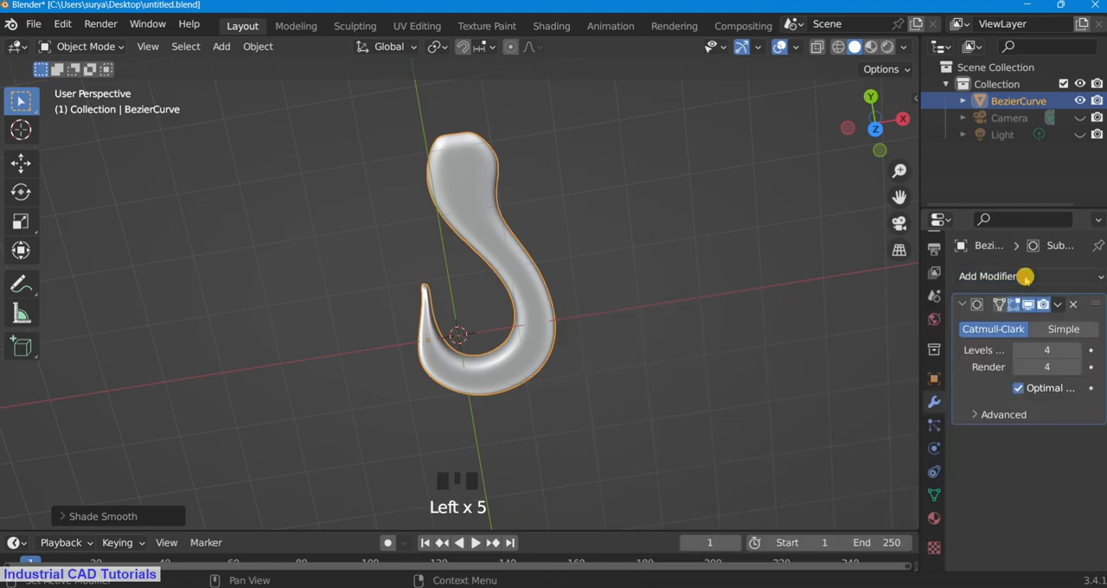
Step: Save the file with the smooth-shaded hook
mouse_move(875, 124)
left_mouse_down()
mouse_move(61, 535)
mouse_move(882, 116)
left_mouse_up()
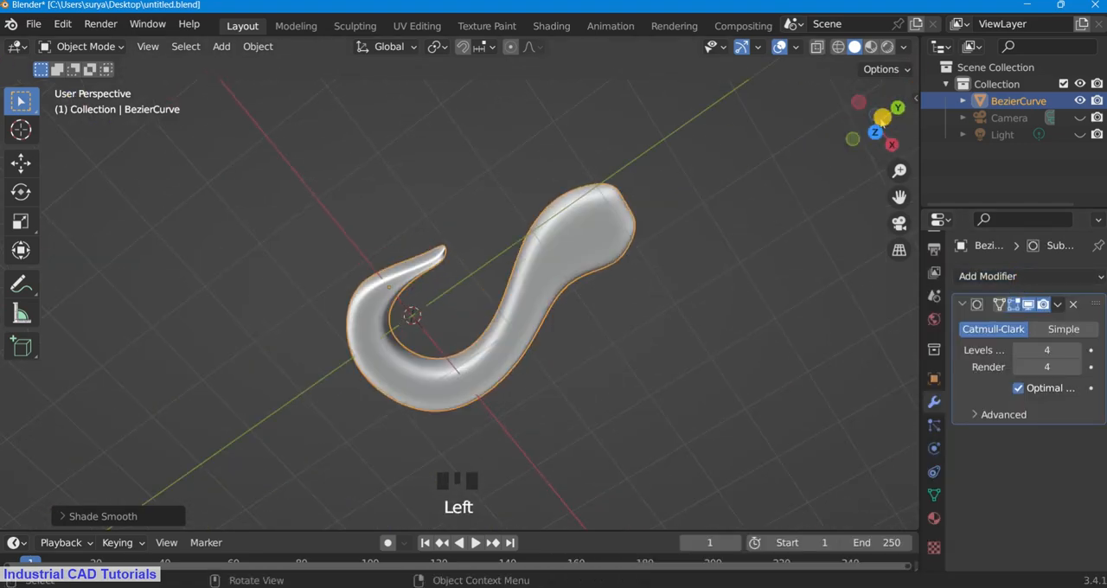
key("ctrl+s")
left_click(992, 279)
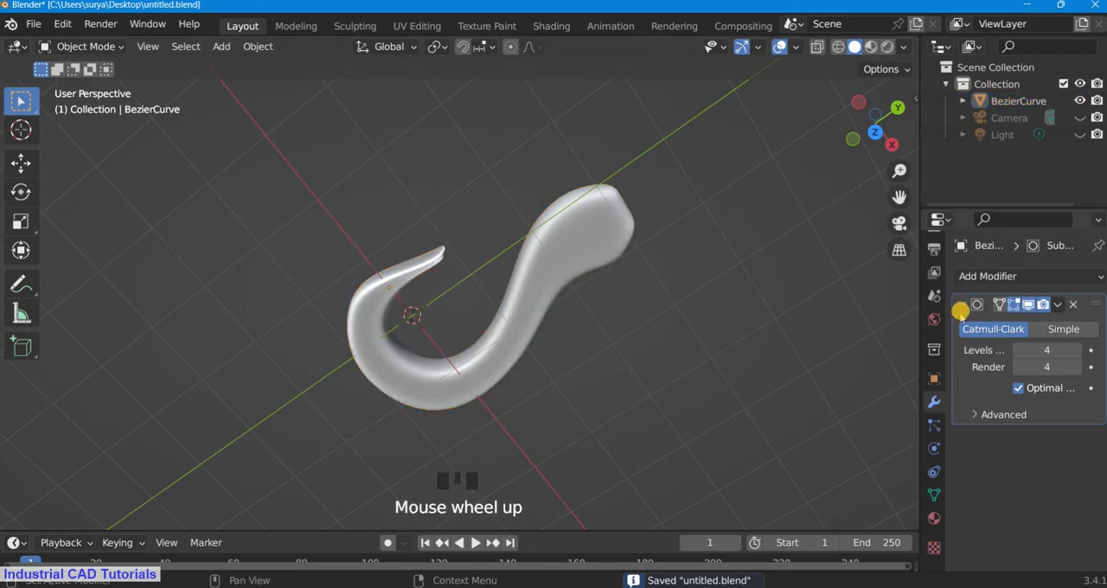
left_click(934, 494)
left_click(934, 403)
Step: Inspect the thickened hook from several directions and in wireframe display
mouse_move(877, 124)
left_mouse_down()
mouse_move(32, 505)
mouse_move(858, 192)
mouse_move(883, 114)
left_mouse_up()
key("KP_1")
key("KP_0")
key("KP_7")
scroll(884, 109, "up", 2)
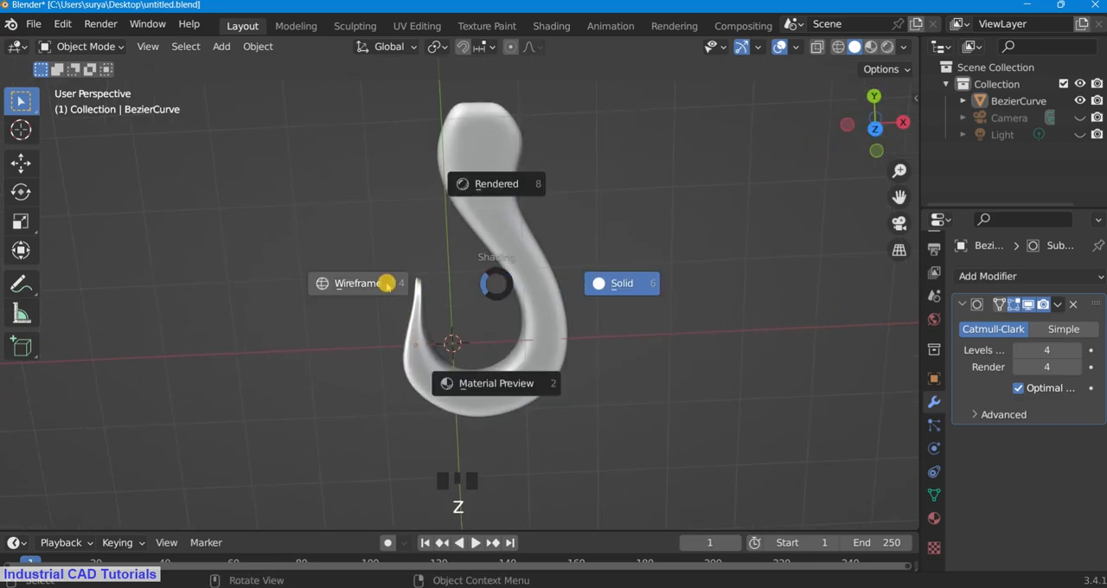
left_click(386, 284)
left_click(825, 213)
left_click_drag(896, 137, 913, 242)
Step: In Edit Mode with wireframe display, scale the hook's tip vertices to about 0.68 along the global Z axis
left_click(107, 50)
left_click(95, 84)
left_click_drag(876, 138, 882, 176)
key("z")
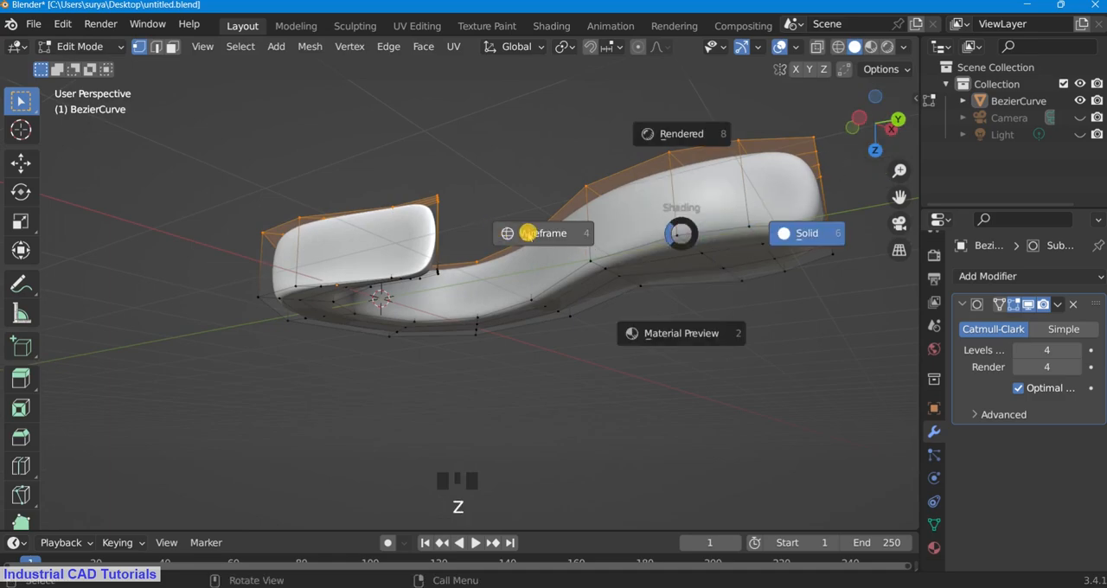
left_click(528, 232)
left_click_drag(874, 140, 857, 52)
left_click(506, 274)
left_click_drag(470, 291, 388, 160, "shift")
left_click_drag(874, 130, 895, 180)
left_click_drag(487, 281, 399, 141, "shift")
key("s")
key("z")
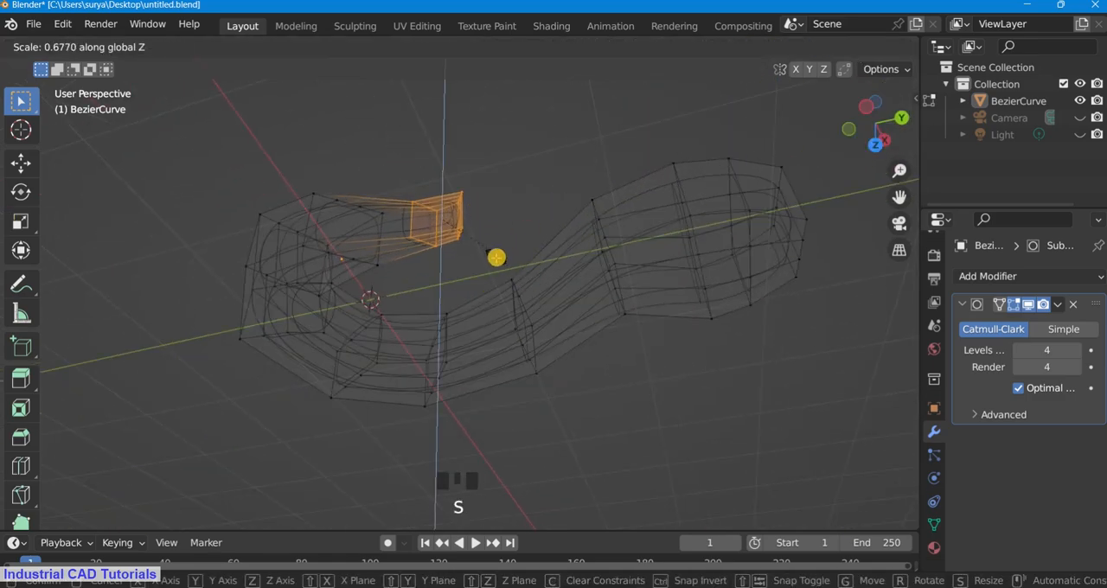
left_click(496, 257)
Step: Scale the hook's tip vertices down further in solid display, and check the shape in Object Mode
key("z")
left_click(618, 255)
key("s")
left_click(541, 170)
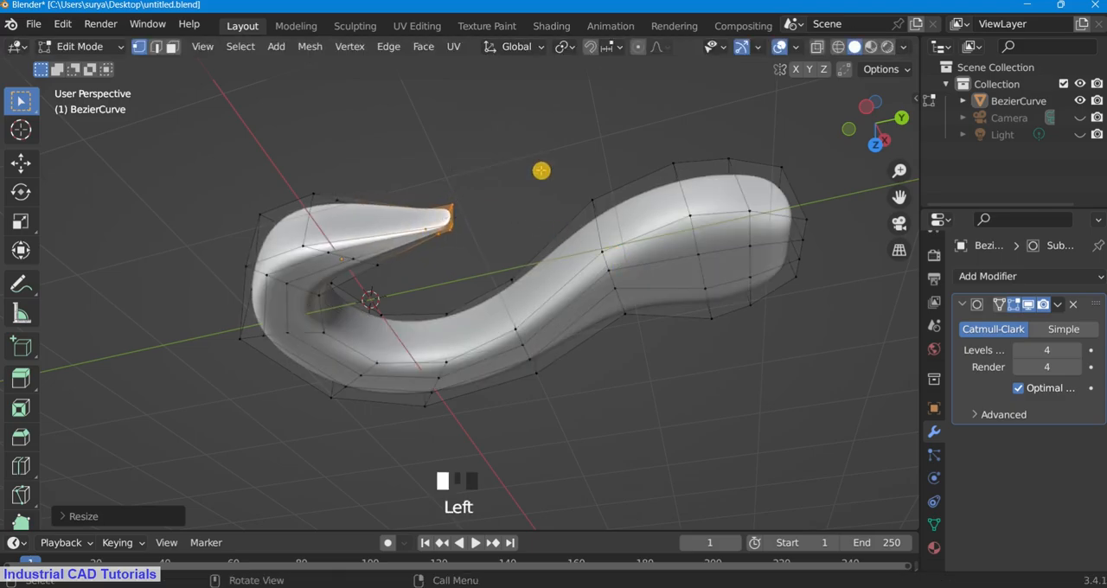
left_click_drag(852, 127, 886, 186)
left_click(82, 46)
left_click(69, 68)
Step: In Edit Mode, scale down the end vertices at the top of the hook's head, and return to Object Mode
left_click_drag(874, 126, 874, 68)
scroll(868, 102, "down", 5)
left_click_drag(868, 105, 543, 253)
left_click(100, 47)
left_click(84, 84)
scroll(536, 268, "up", 2)
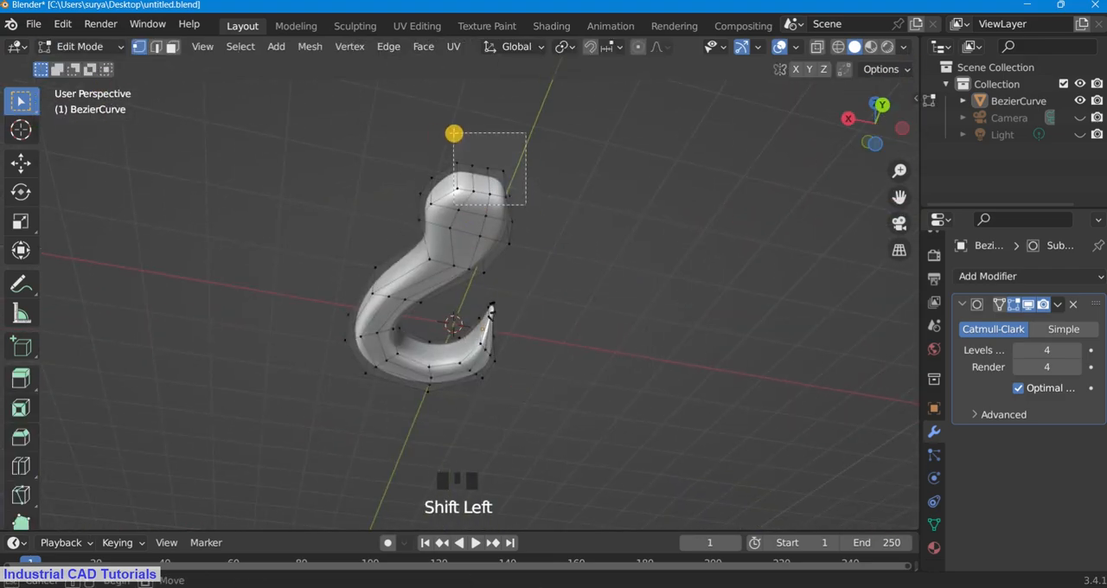
key("s")
left_click(672, 222)
key("z")
scroll(756, 219, "down", 4)
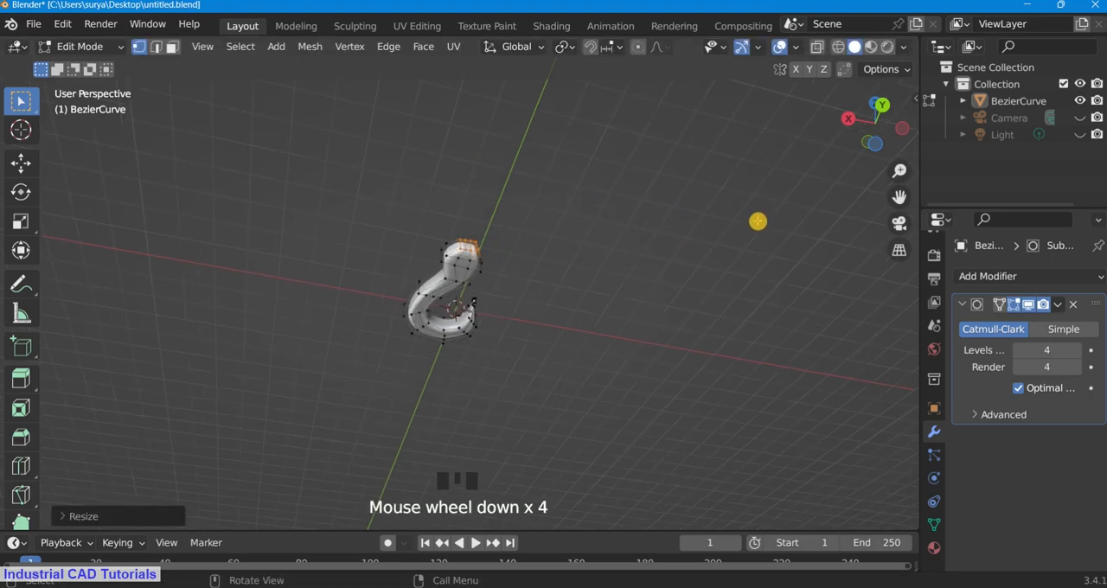
key("KP_0")
left_click(85, 47)
left_click(89, 66)
Step: Try scaling the whole hook down along the global Z axis in Object Mode, and undo the scaling
scroll(828, 131, "up", 4)
left_click_drag(872, 106, 1, 463)
scroll(519, 381, "down", 2)
left_click(574, 348)
key("s")
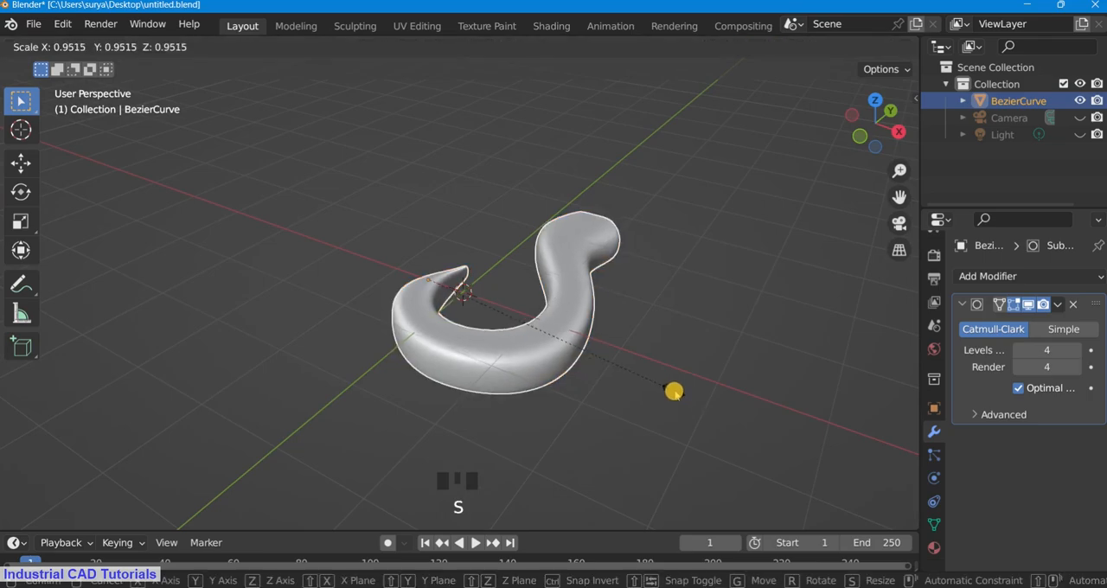
key("z")
left_click(629, 371)
left_click(738, 275)
scroll(778, 233, "up", 2)
left_click_drag(877, 116, 891, 251)
scroll(891, 124, "down", 2)
key("ctrl+z")
key("ctrl+z")
scroll(635, 237, "down", 1)
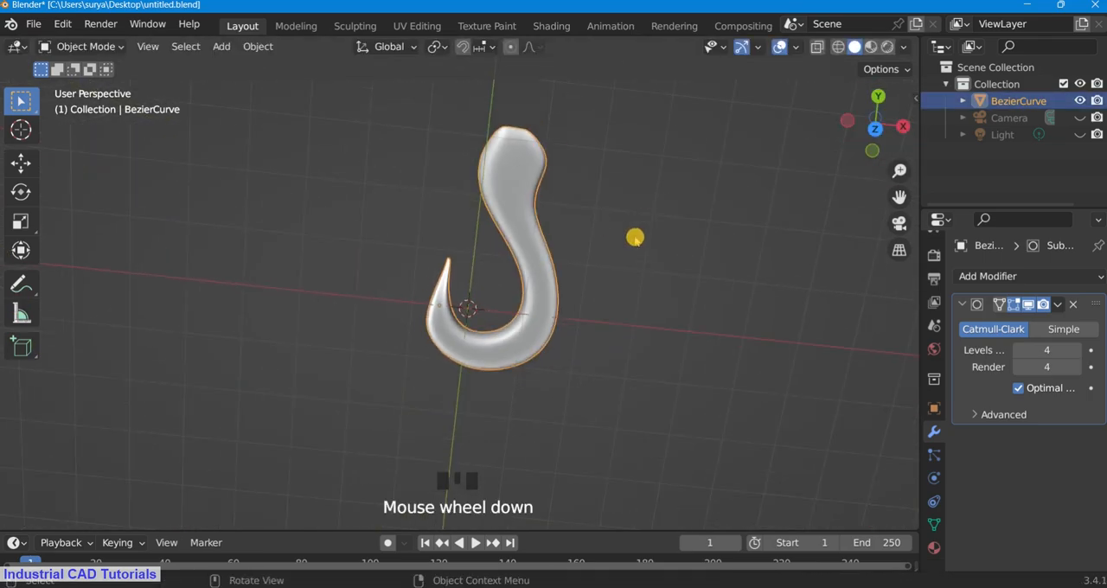
Step: In the camera view, rotate the hook about the global X axis until it stands upright, and turn it about global Z
scroll(691, 225, "down", 2)
left_click(709, 217)
scroll(717, 217, "up", 2)
key("KP_0")
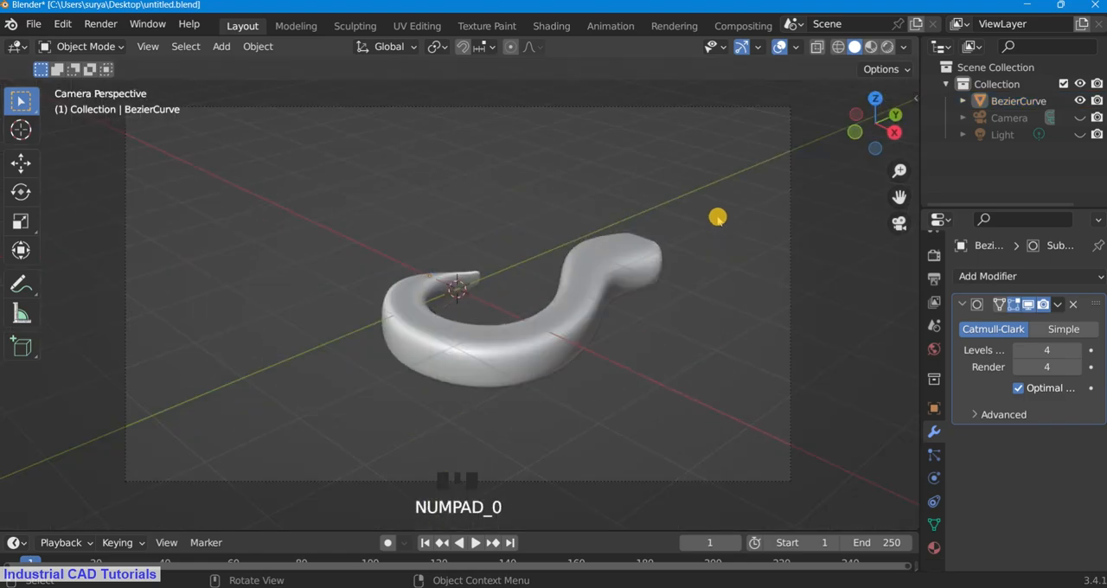
left_click(607, 304)
scroll(616, 307, "down", 2)
key("e")
key("r")
key("z")
key("x")
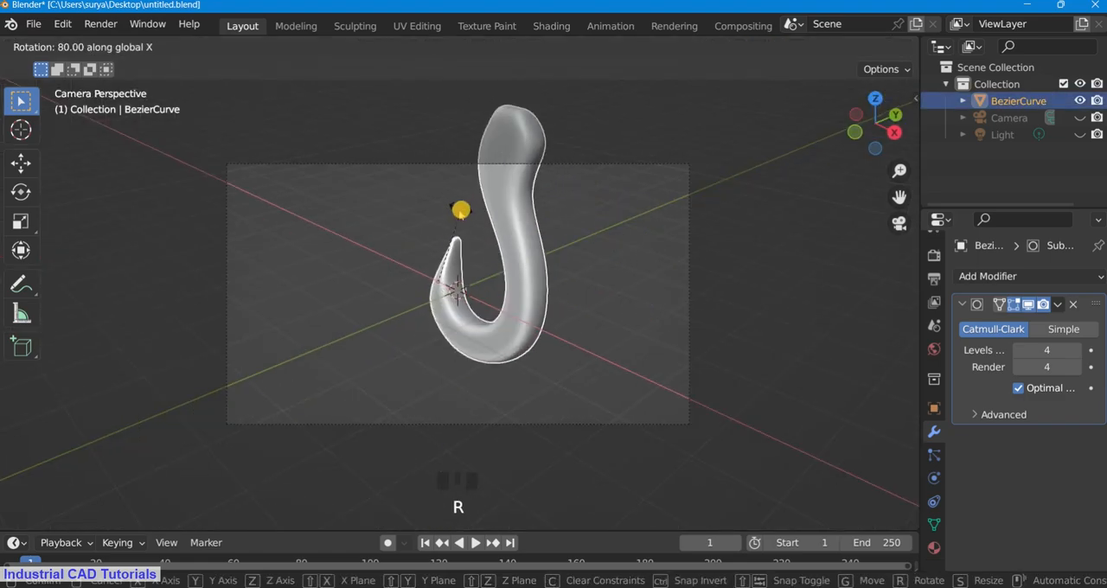
left_click(447, 220)
key("r")
key("z")
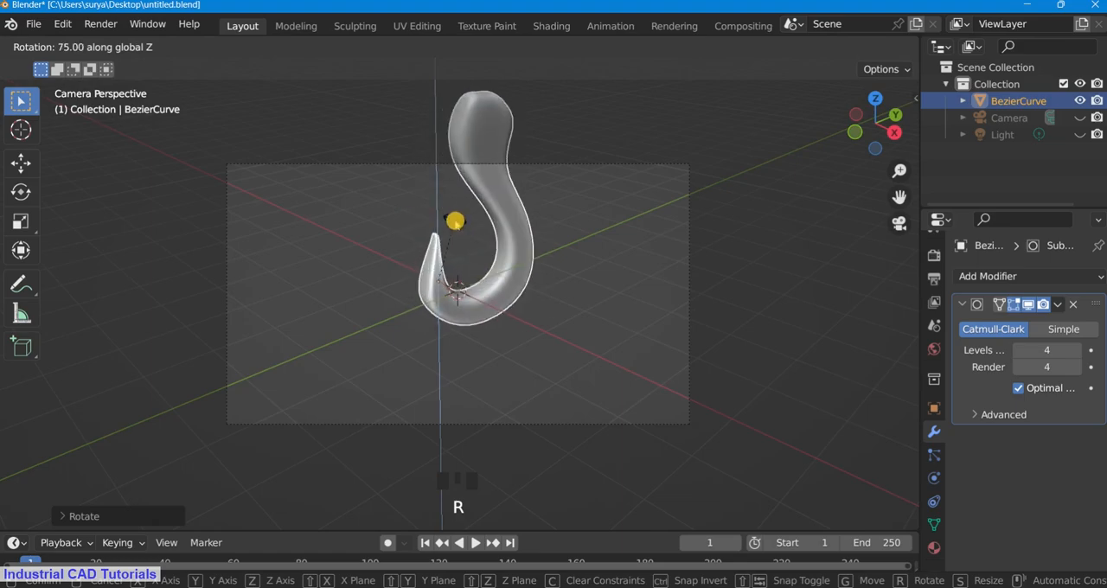
left_click(576, 288)
Step: Move the upright hook off the 3D cursor into one side of the camera frame, and adjust its overall size
key("s")
left_click(554, 259)
key("g")
left_click(694, 316)
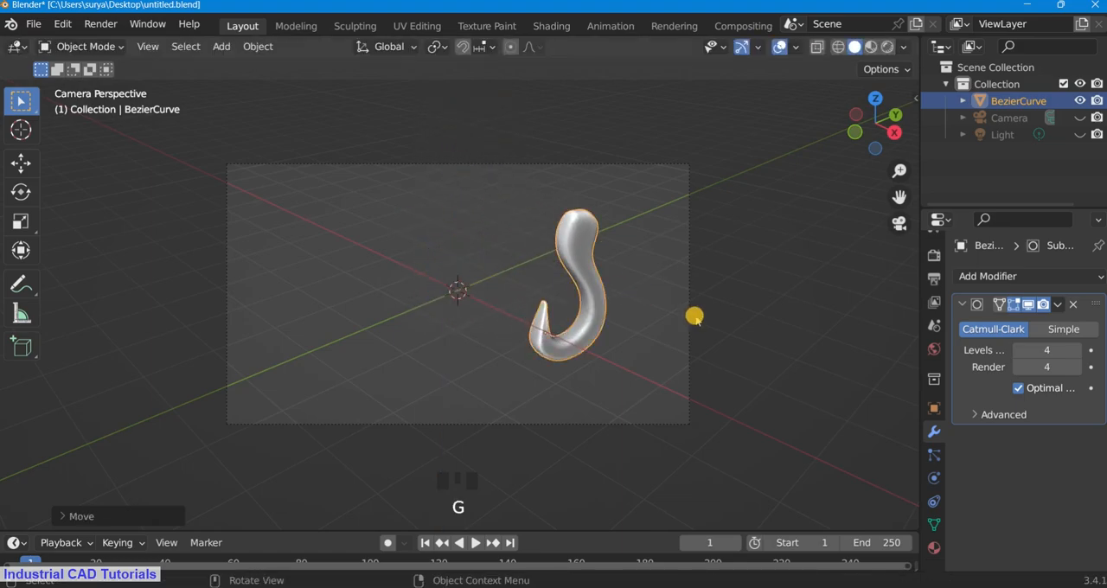
scroll(695, 317, "up", 3)
key("s")
left_click(768, 356)
Step: Rotate the hook about -10 degrees around global Z, and adjust its size and position to fit the camera frame
scroll(770, 363, "down", 3)
key("r")
key("z")
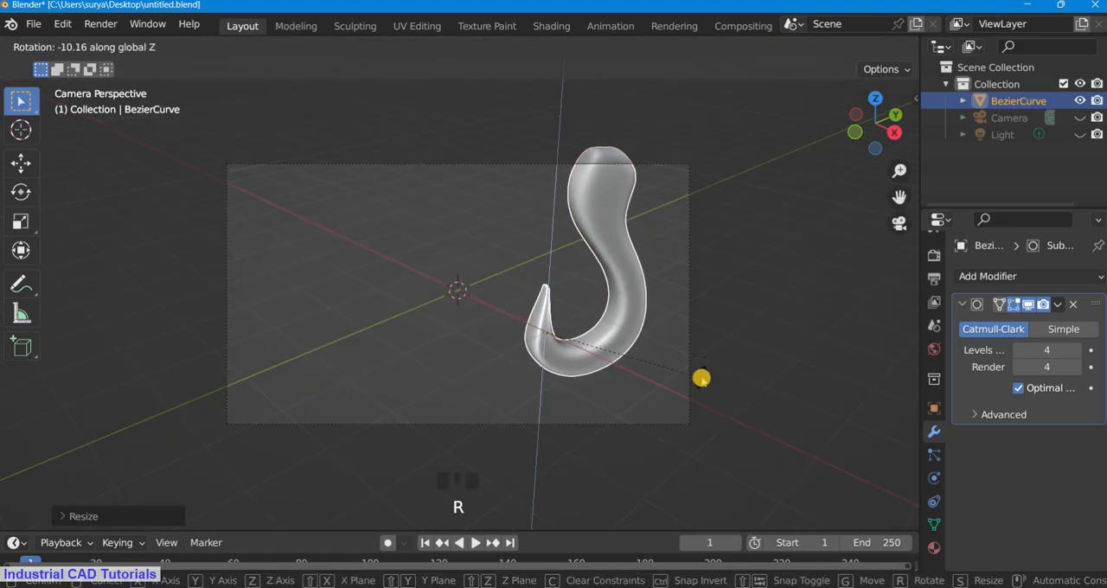
left_click(700, 378)
scroll(637, 287, "down", 2)
key("s")
left_click(592, 287)
scroll(700, 232, "up", 3)
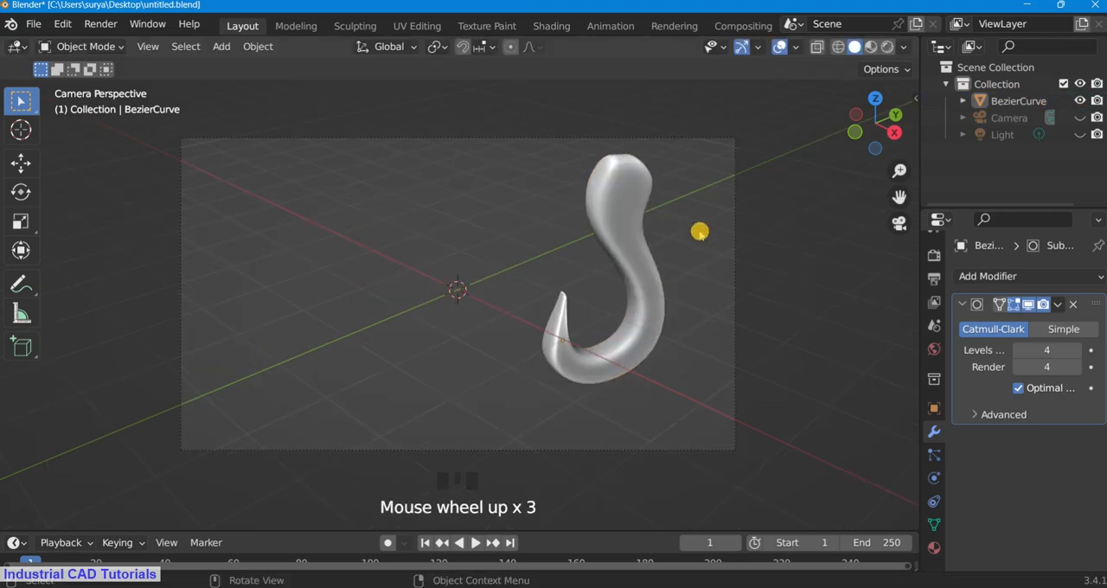
key("g")
left_click(676, 302)
left_click(749, 253)
Step: In Edit Mode, add two loop cuts across the widest part of the hook's head
scroll(745, 252, "up", 2)
left_click(85, 46)
left_click(76, 84)
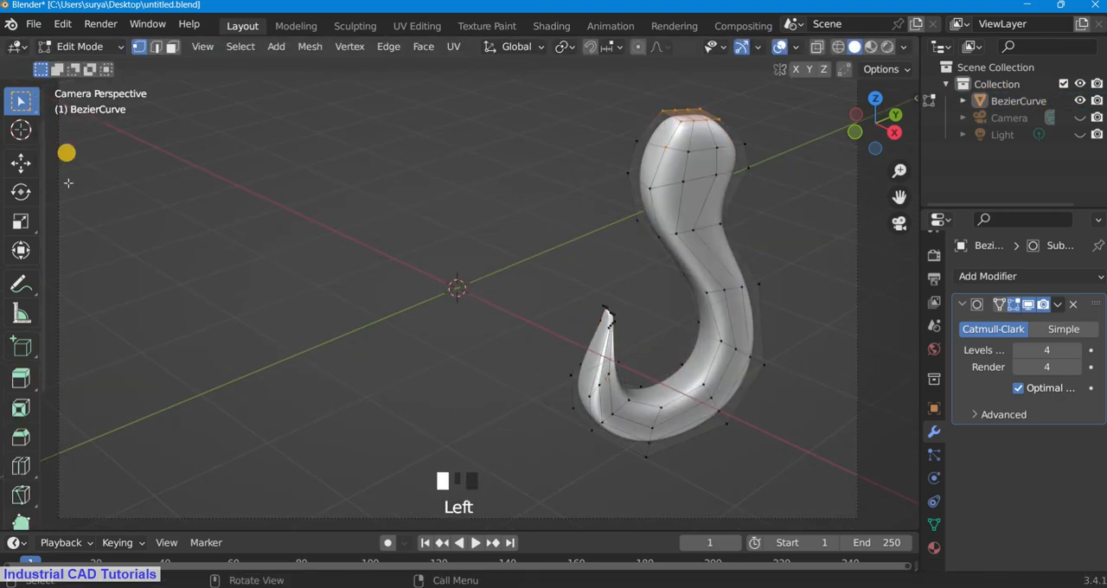
scroll(519, 225, "down", 2)
scroll(929, 201, "up", 1)
scroll(899, 197, "up", 1)
scroll(676, 191, "up", 1)
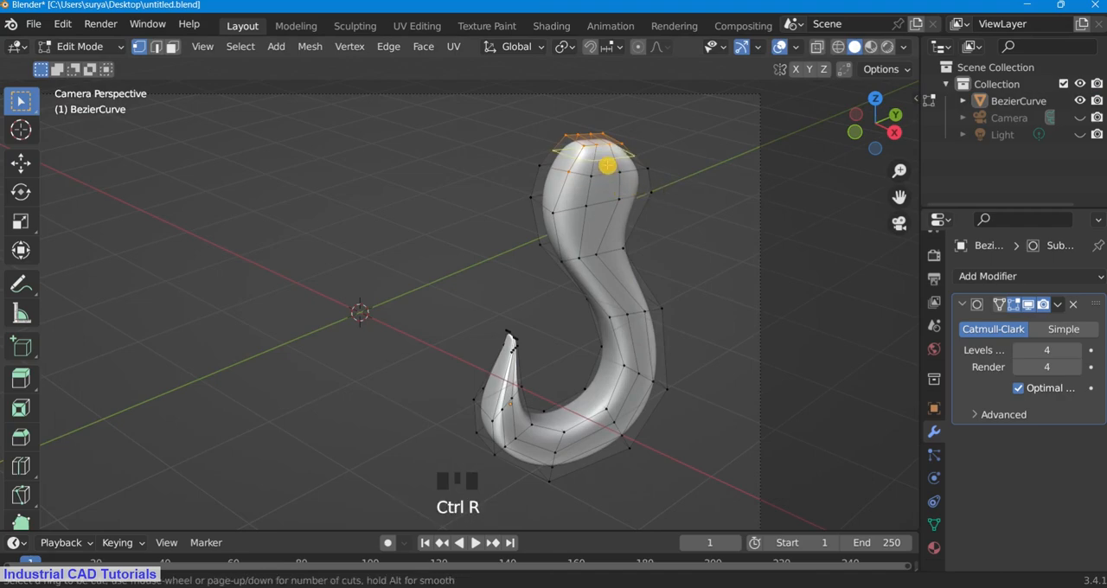
scroll(655, 178, "up", 1)
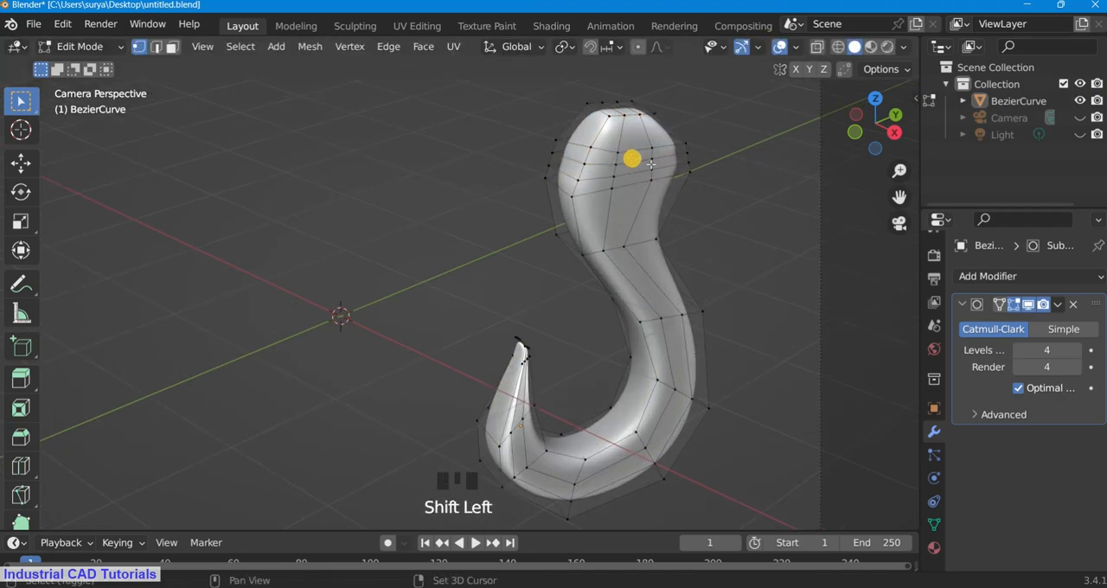
Step: Delete the central faces on the front and back of the hook's head to open a hole
key("x")
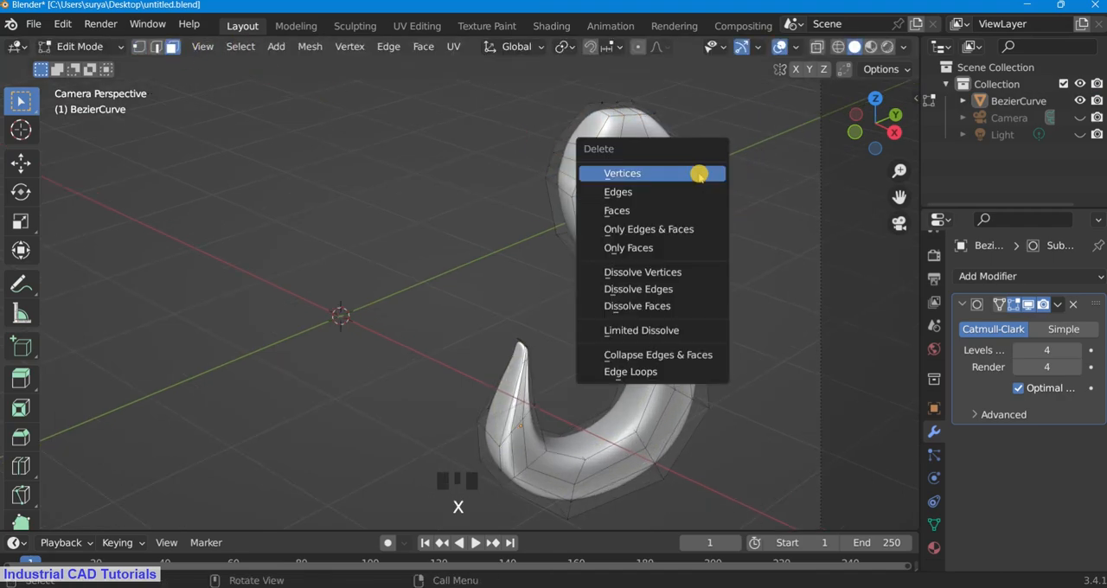
left_click(687, 208)
left_click_drag(883, 128, 130, 132)
scroll(392, 156, "up", 2)
left_click_drag(899, 198, 709, 190)
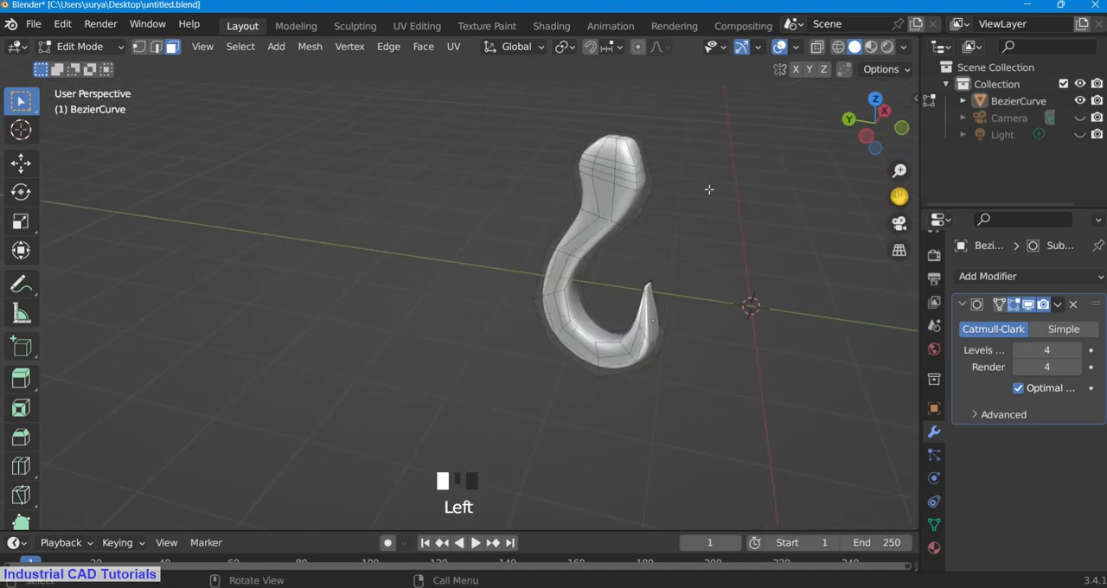
scroll(606, 163, "up", 2)
left_click_drag(658, 114, 657, 113, "shift")
key("x")
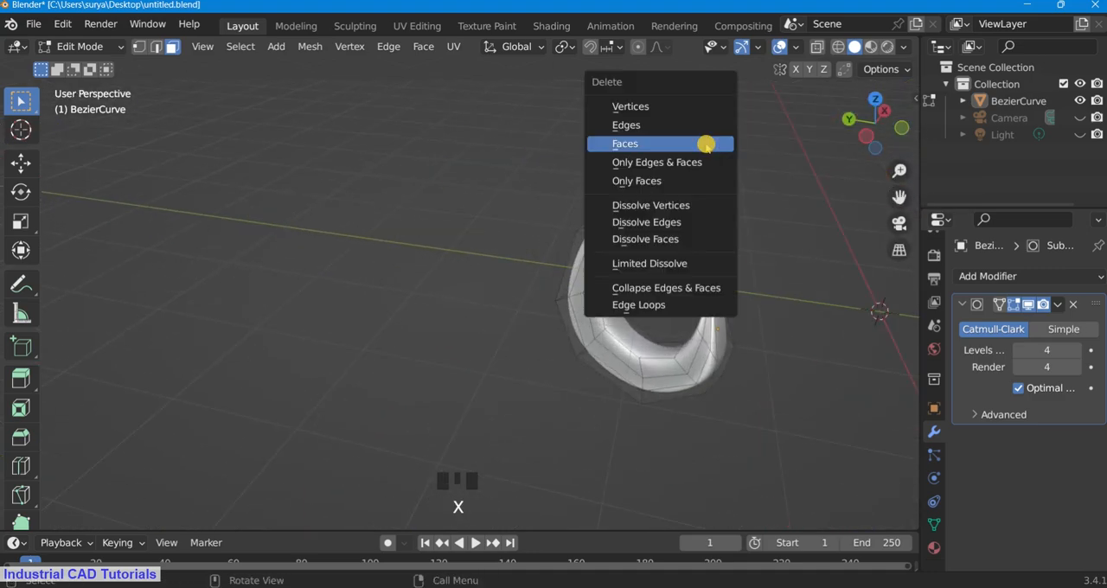
left_click(706, 144)
Step: Select the front and back edge loops of the head's opening and bridge them to form the hole's inner walls
scroll(710, 143, "down", 2)
left_click_drag(906, 130, 567, 96)
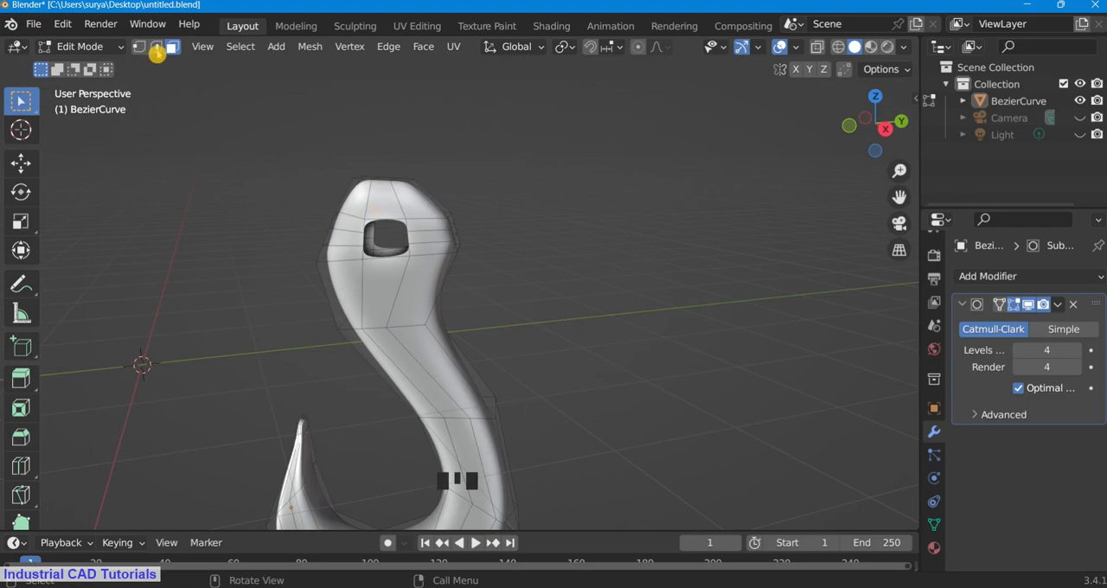
key("z")
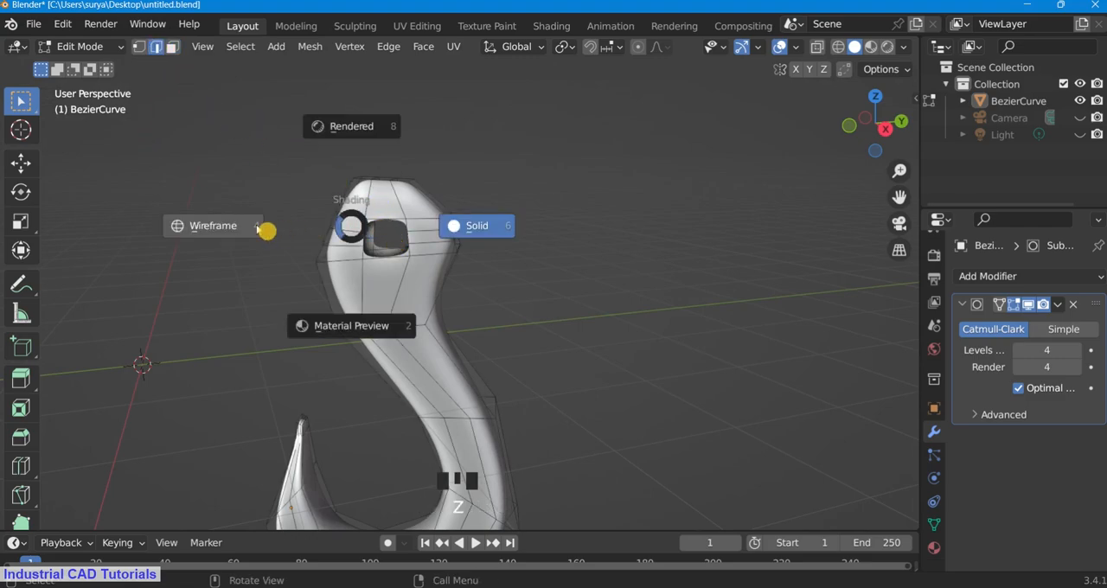
left_click(264, 227)
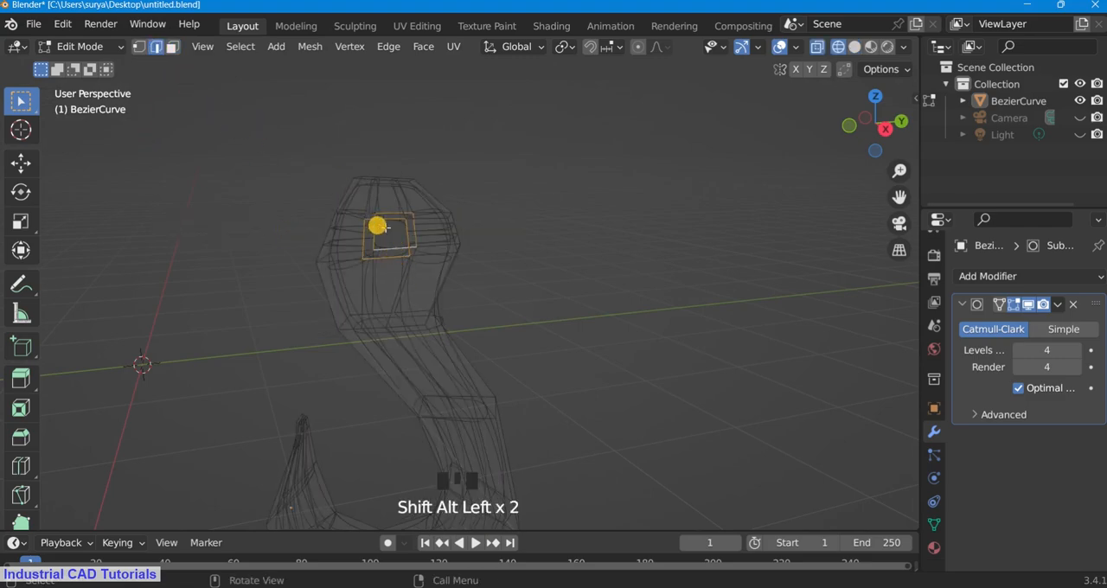
key("z")
left_click(568, 239)
right_click(552, 207)
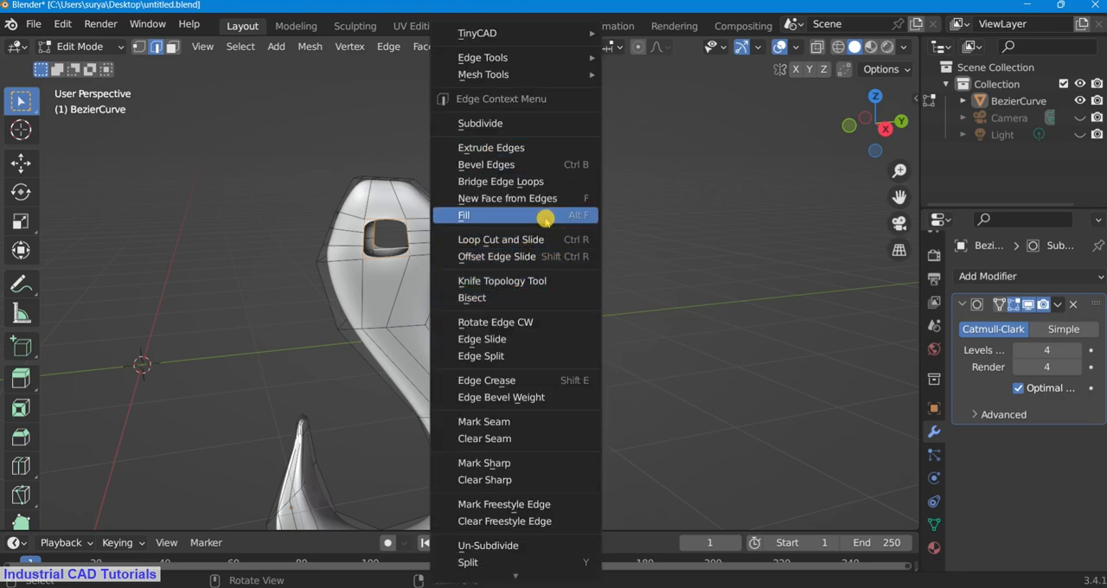
left_click(558, 181)
Step: Add loop cuts around the hole's inner walls, close to its front rim, to sharpen the smoothed edge
left_click(86, 46)
left_click(89, 64)
scroll(667, 225, "up", 4)
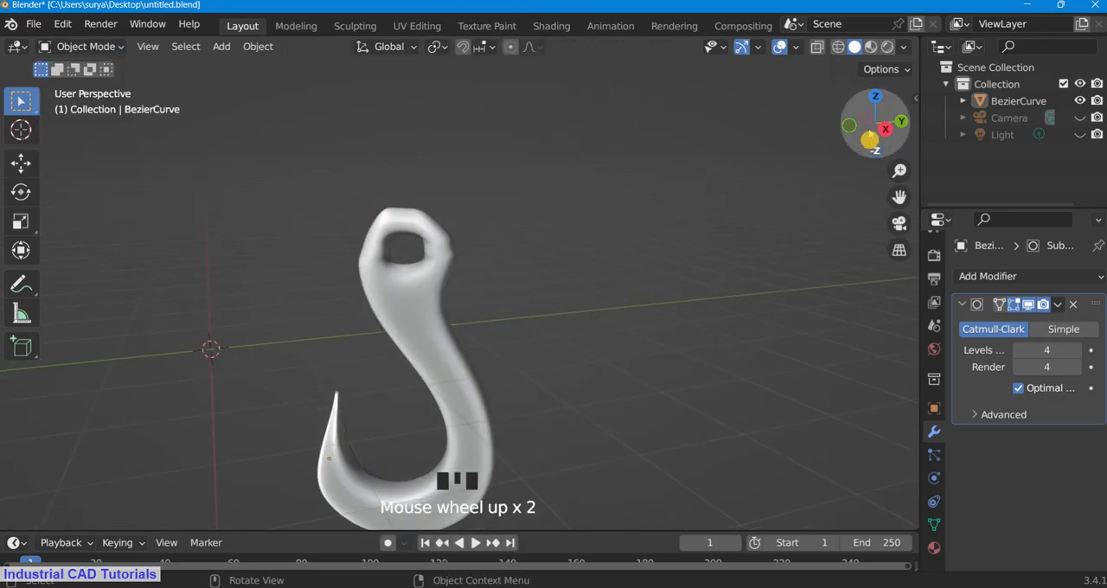
left_click_drag(895, 121, 915, 143)
left_click(86, 46)
left_click(86, 83)
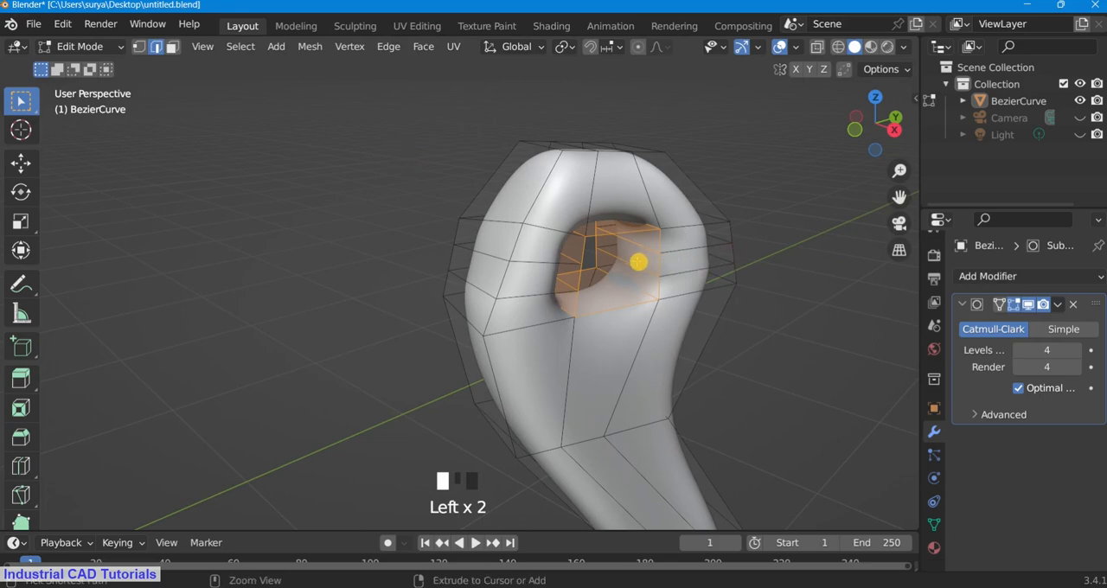
left_click(630, 242)
left_click(87, 46)
left_click(89, 64)
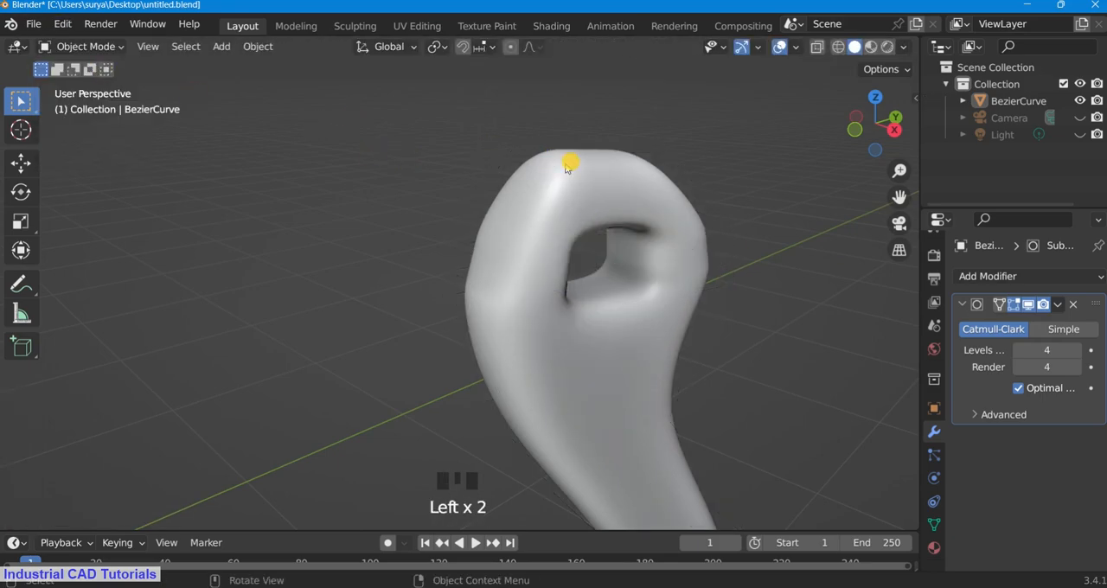
left_click(87, 46)
left_click(117, 88)
scroll(635, 264, "up", 2)
scroll(285, 166, "down", 1)
left_click(276, 165)
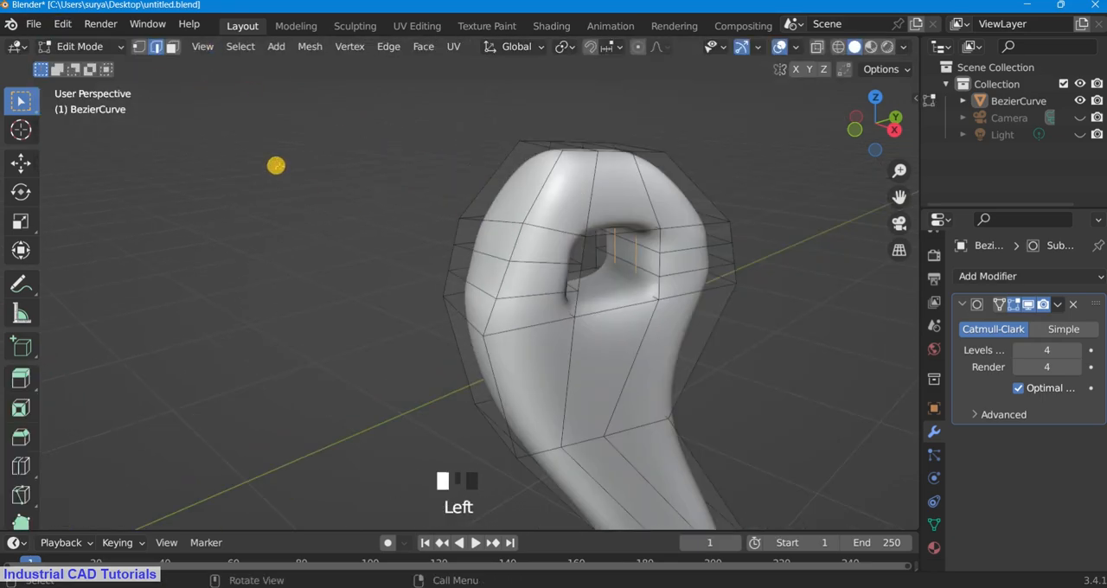
left_click(648, 248)
left_click(654, 249)
left_click(719, 175)
Step: Add a loop cut inside the hole, close to the rim on the opposite side of the head
left_click_drag(877, 126, 184, 151)
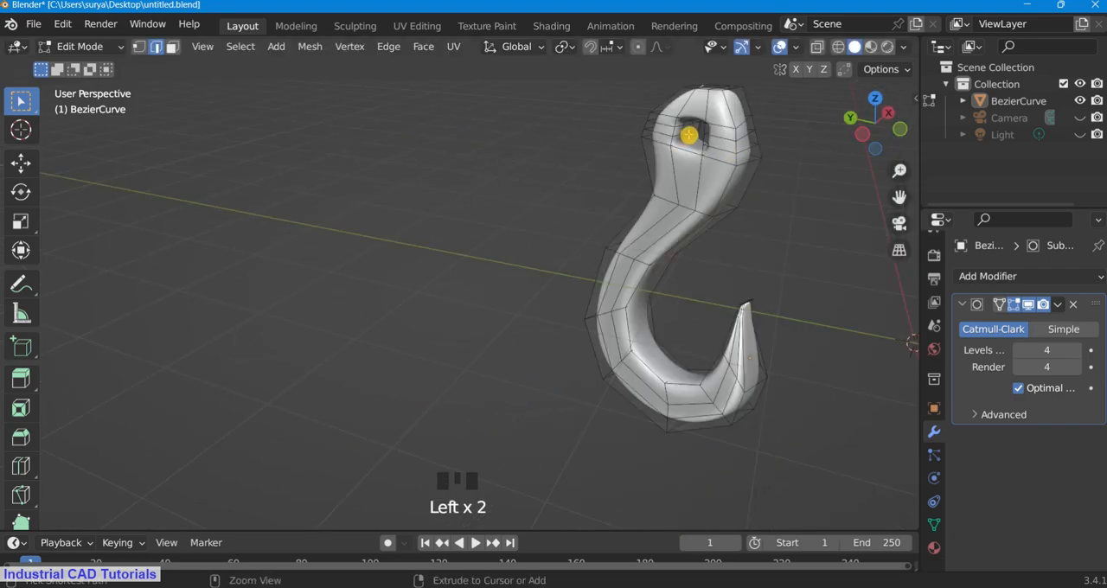
key("ctrl+e")
scroll(900, 197, "up", 1)
left_click_drag(899, 197, 588, 338)
scroll(536, 180, "up", 1)
key("ctrl+e")
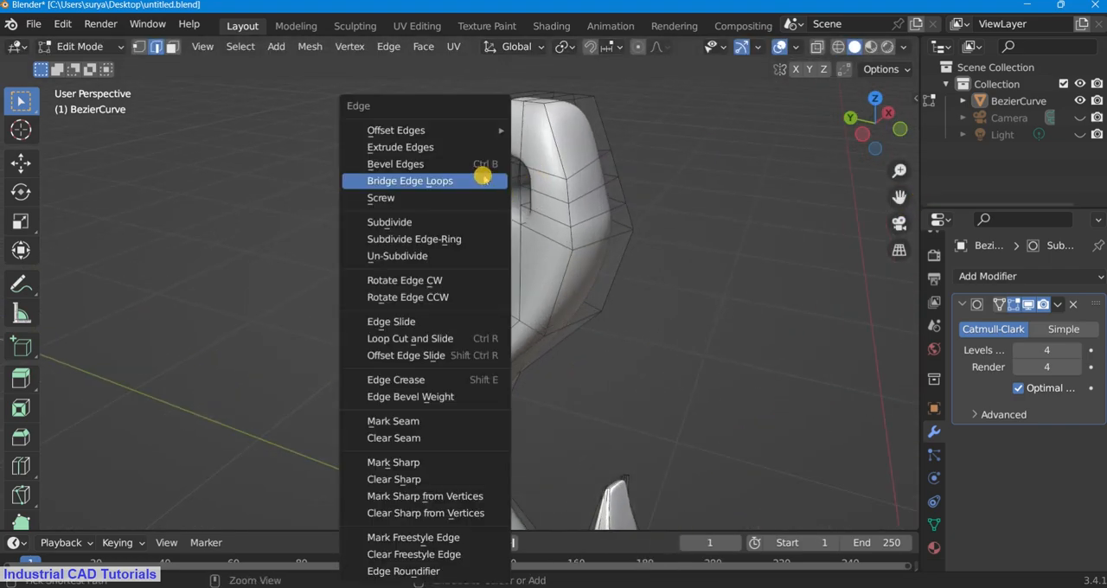
key("ctrl+r")
left_click(484, 180)
left_click(484, 181)
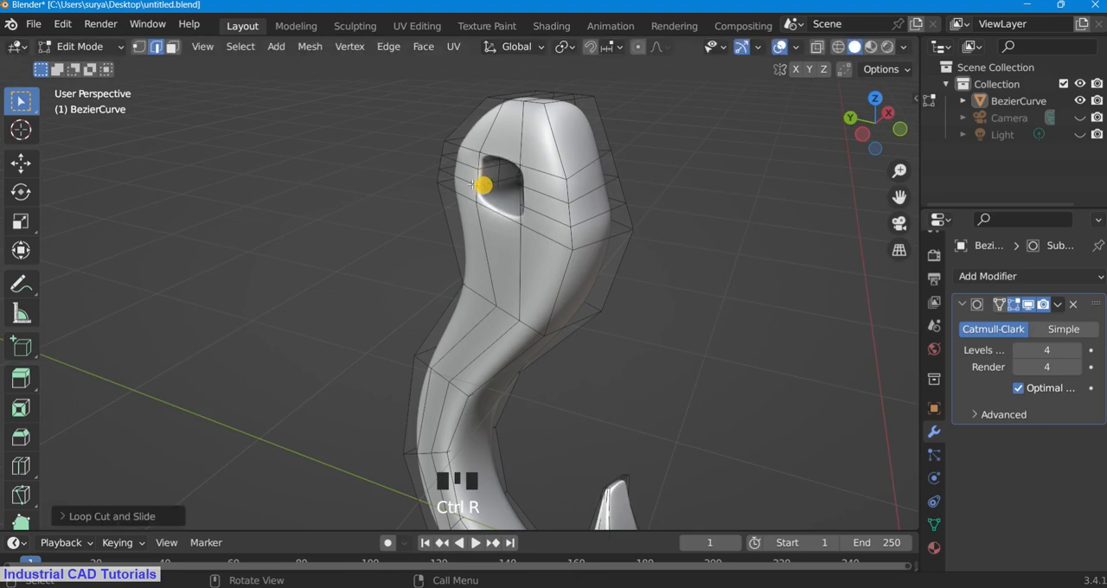
Step: Examine the hook and its hole in Object Mode and Edit Mode from the camera and other standard views
left_click(86, 46)
left_click(87, 64)
scroll(785, 243, "down", 2)
scroll(872, 129, "down", 1)
key("KP_0")
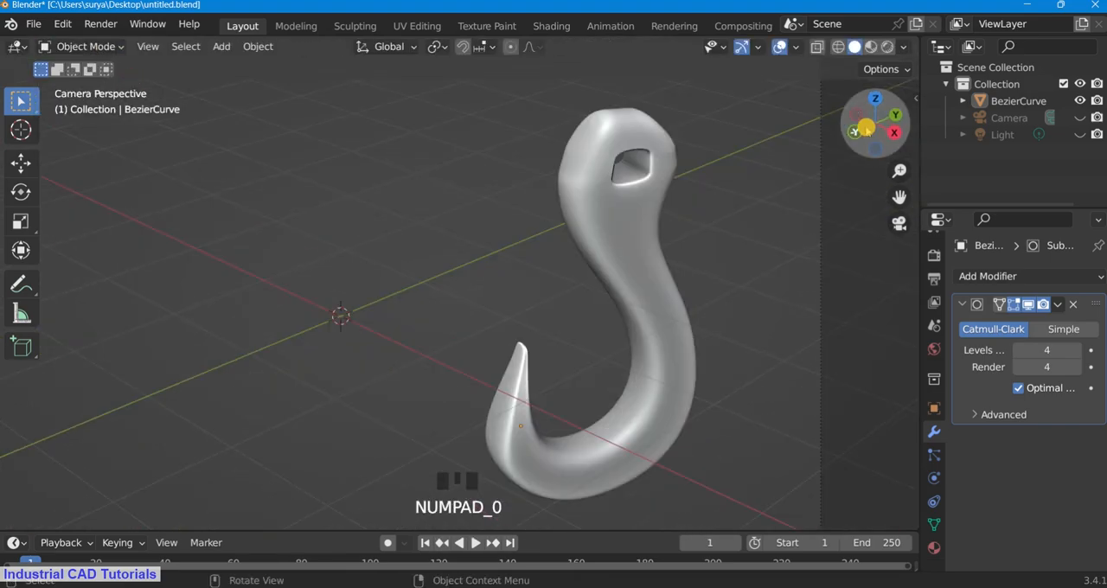
left_click(87, 46)
left_click(85, 83)
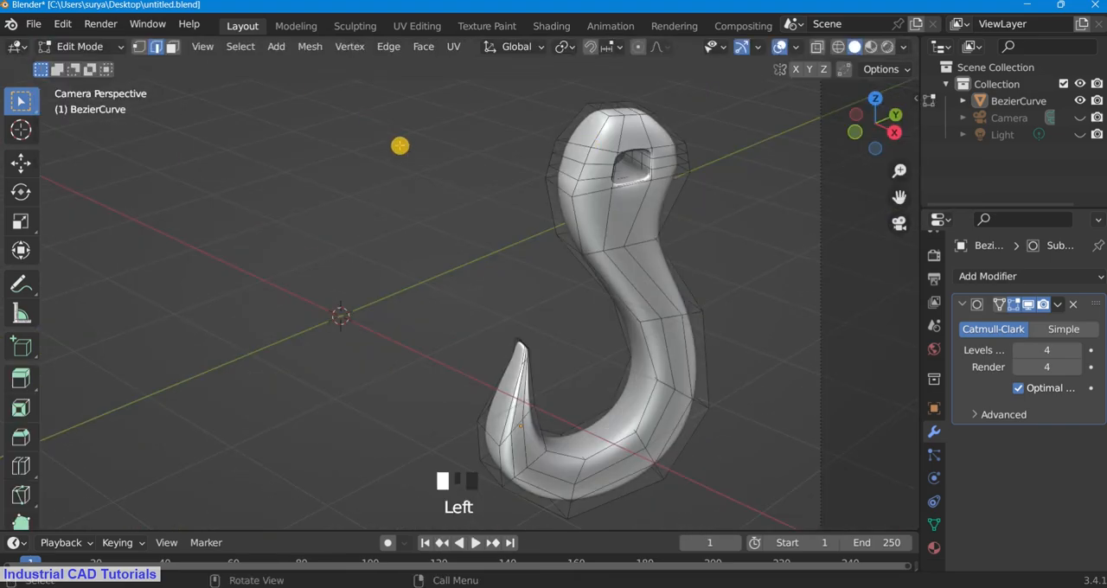
key("KP_1")
key("KP_3")
key("KP_0")
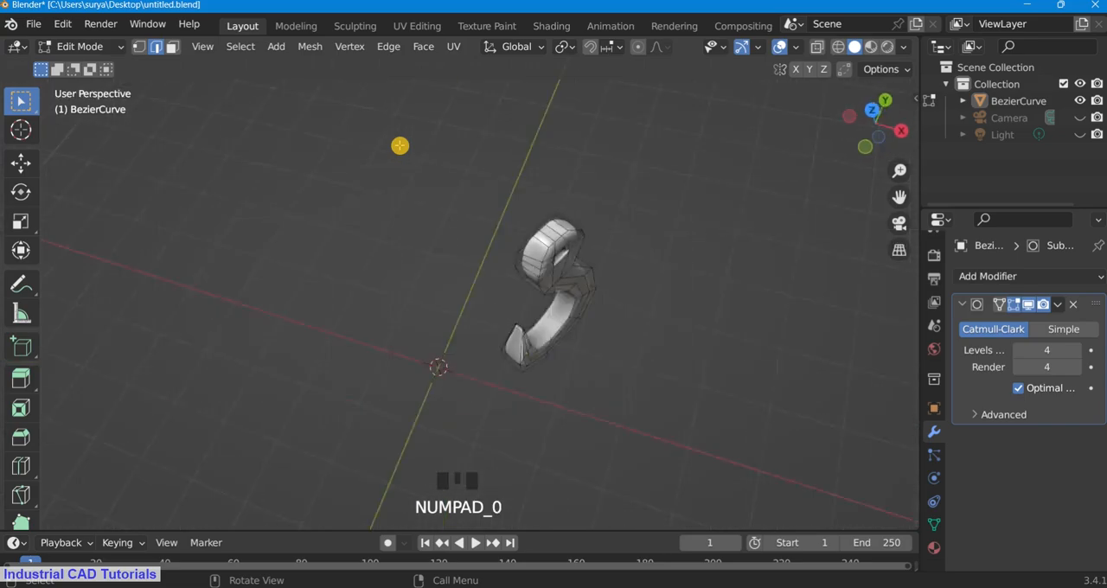
left_click(86, 48)
left_click(92, 84)
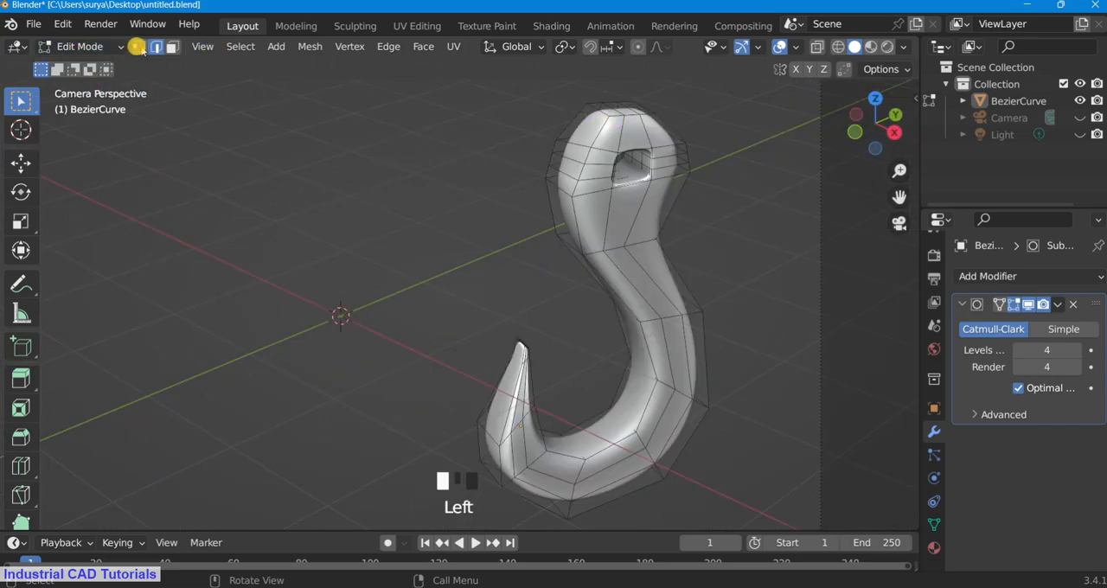
Step: In vertex selection, move the outer vertices along the top and side of the head to round its outline
key("g")
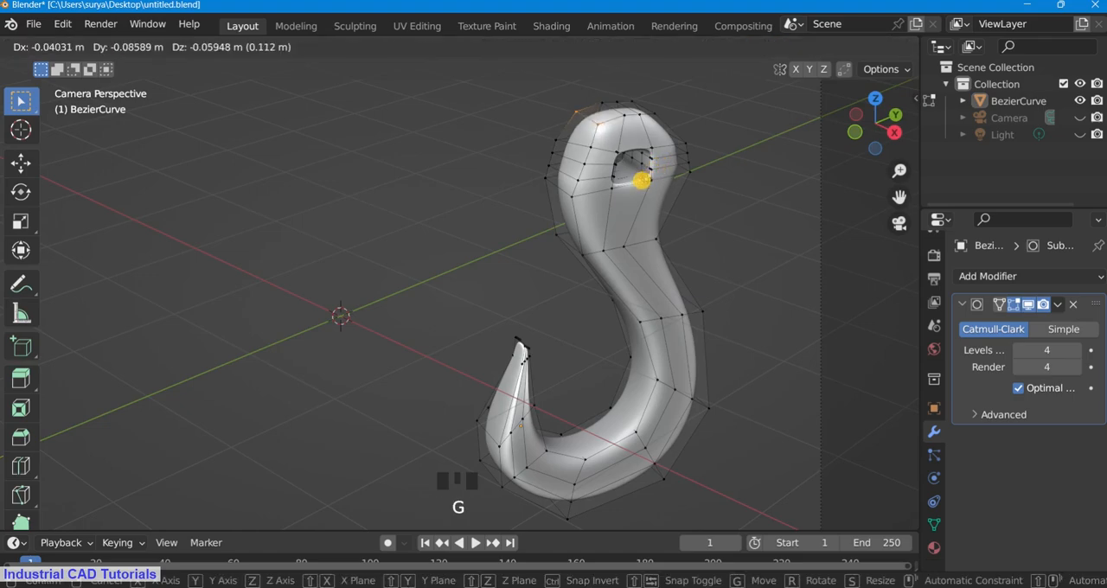
left_click(648, 179)
left_click(717, 126)
left_click_drag(863, 125, 628, 163)
scroll(835, 129, "up", 3)
key("g")
left_click(791, 194)
left_click(677, 146)
left_click(708, 149, "shift")
key("g")
left_click(739, 210)
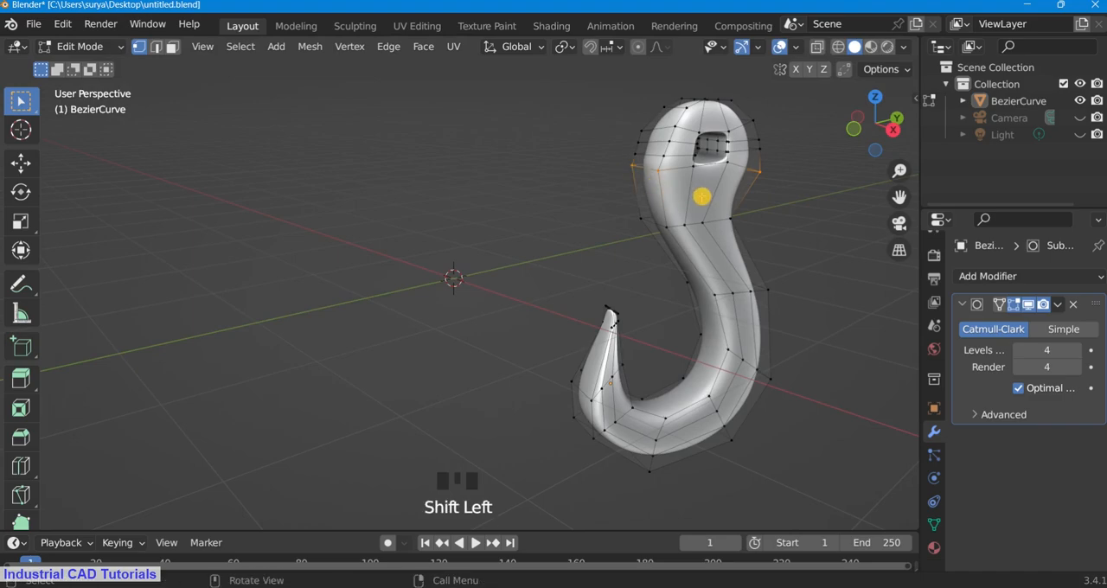
Step: Lower the outer side vertices of the head along global Z by about 0.2 m and a further 0.14 m
key("g")
left_click(711, 177)
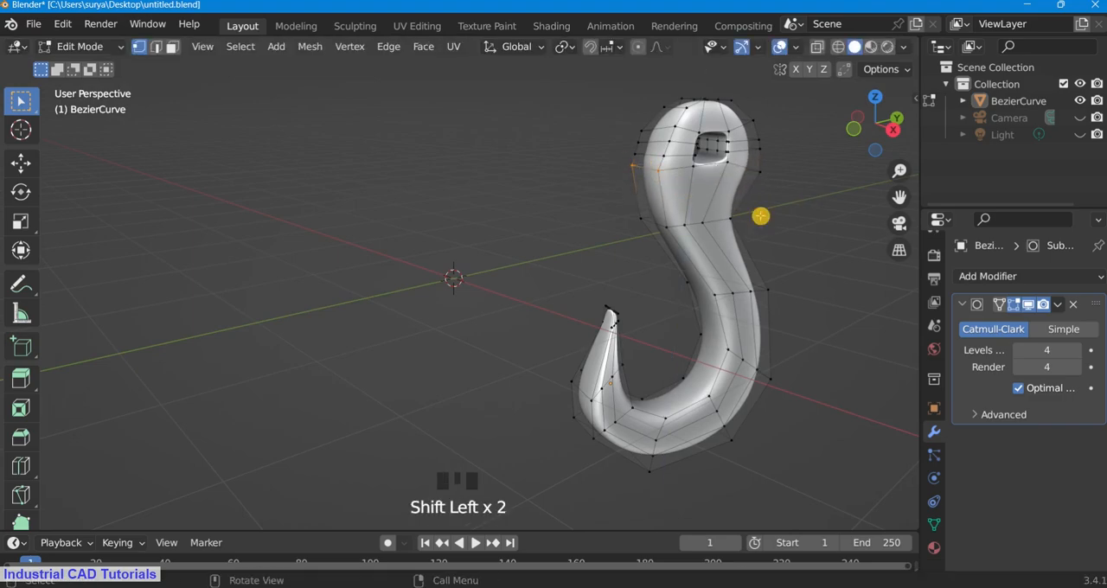
key("g")
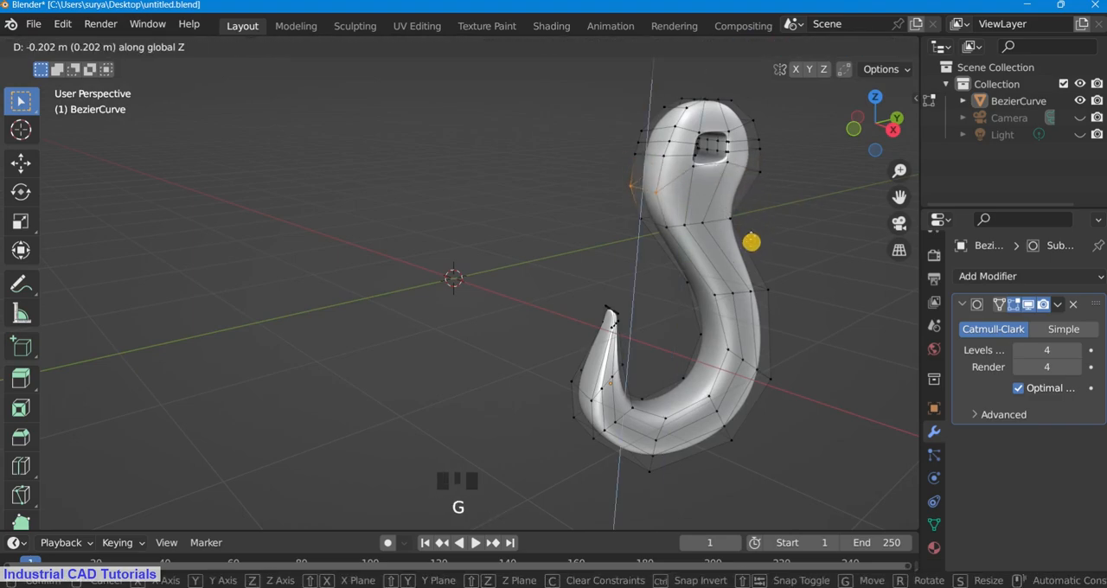
left_click(751, 242)
left_click_drag(849, 128, 786, 216)
key("g")
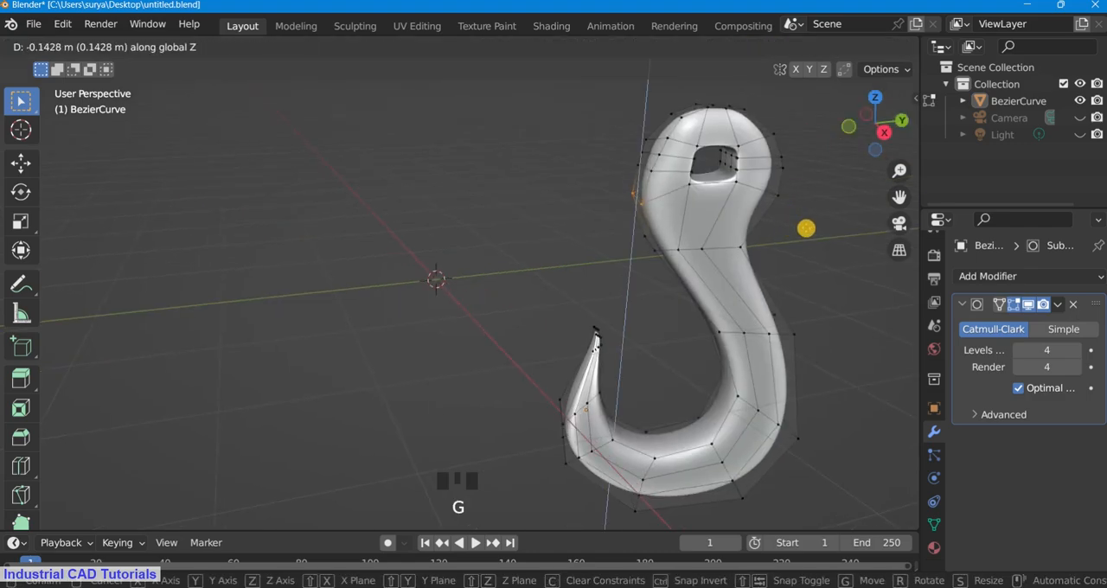
left_click(815, 227)
left_click(86, 47)
left_click(88, 67)
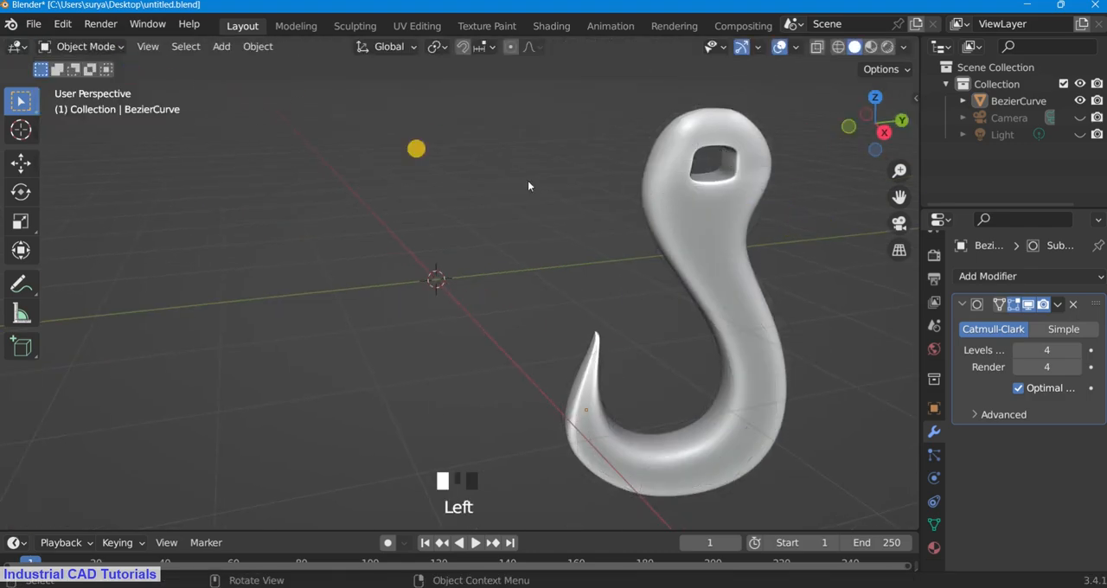
Step: Nudge the same side vertices of the head slightly to even out its curve, and return to Object Mode
scroll(597, 186, "down", 1)
mouse_move(870, 128)
left_mouse_down()
mouse_move(794, 113)
mouse_move(867, 130)
left_mouse_up()
key("Tab")
scroll(761, 254, "up", 2)
key("g")
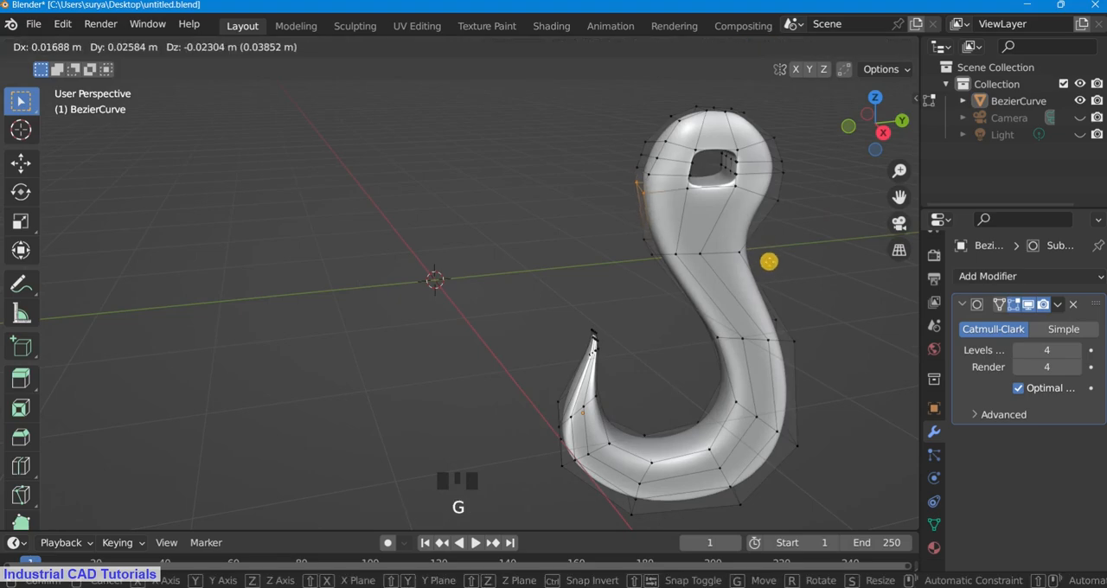
left_click(762, 272)
scroll(798, 233, "down", 3)
left_click_drag(875, 125, 469, 132)
left_click(92, 48)
left_click(89, 68)
scroll(531, 173, "down", 1)
scroll(553, 176, "down", 1)
scroll(692, 186, "up", 2)
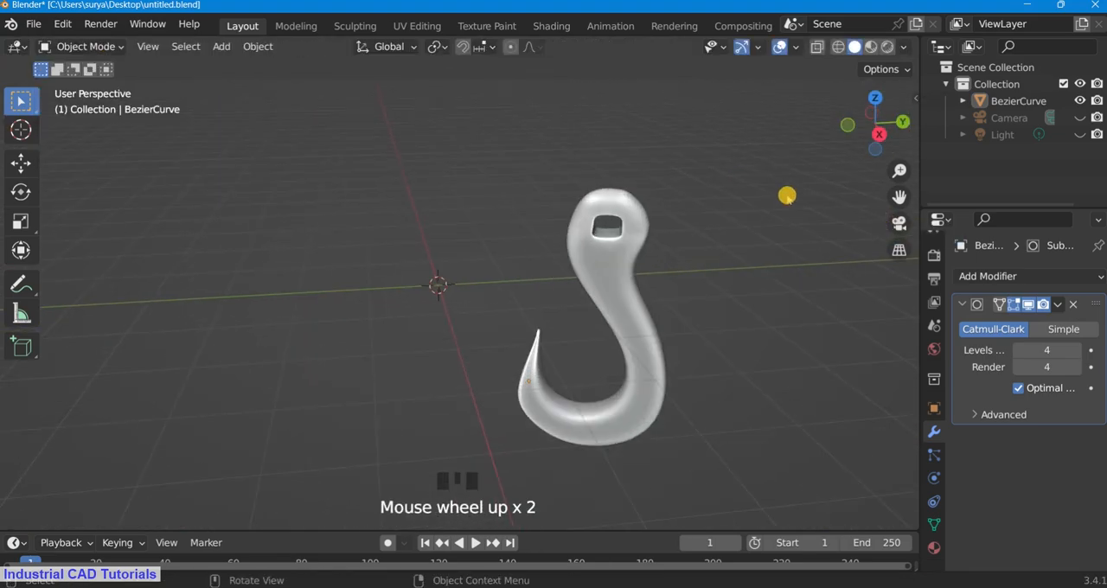
Step: In the camera view, rotate the hook slightly around global Z
left_click(899, 223)
scroll(650, 259, "down", 1)
scroll(640, 253, "up", 2)
scroll(605, 247, "down", 3)
left_click(600, 257)
key("r")
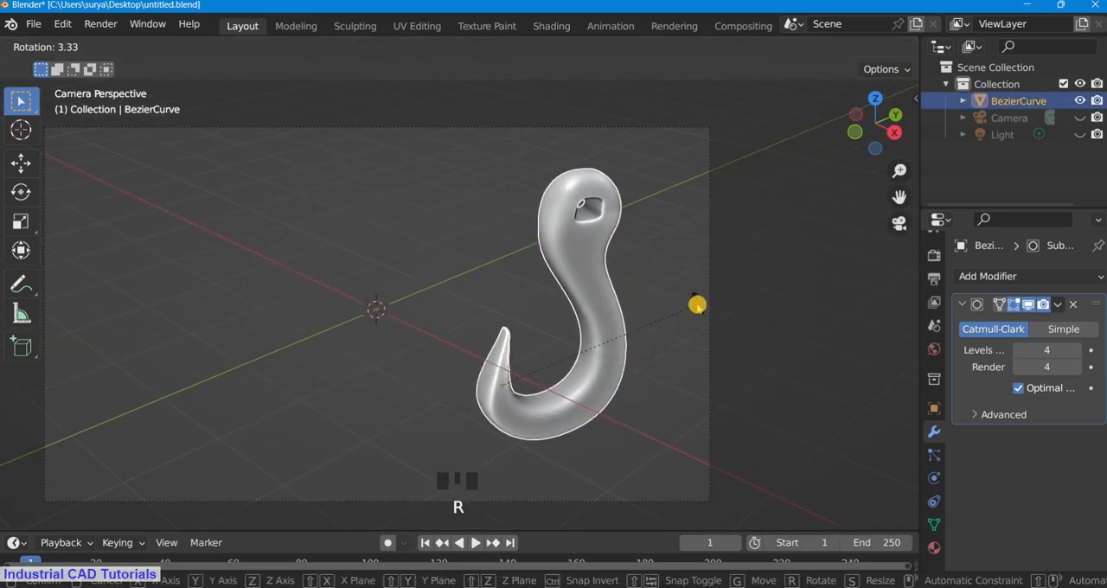
key("z")
left_click(682, 327)
scroll(594, 331, "up", 4)
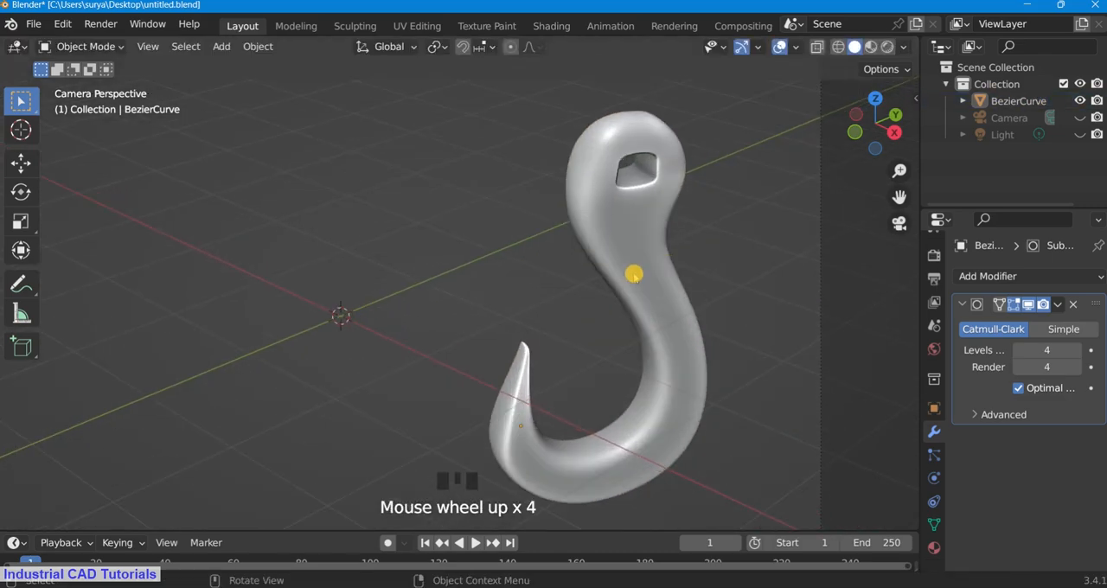
Step: Rotate the hook about -1.4 degrees around global Y and adjust its overall size within the camera frame
key("r")
key("x")
key("y")
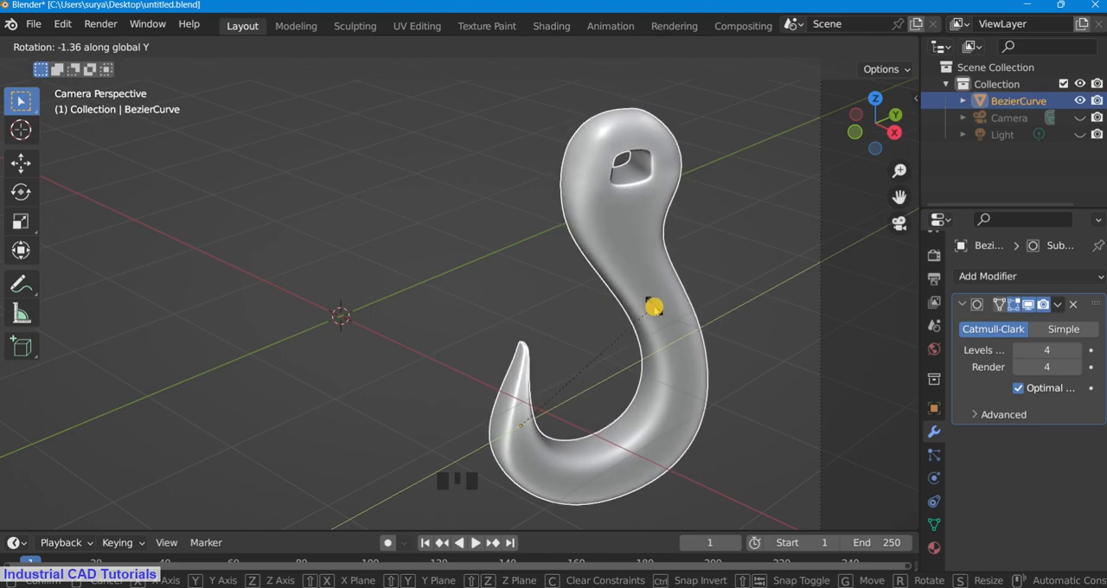
left_click(656, 303)
left_click(722, 192)
scroll(719, 200, "down", 3)
scroll(697, 241, "up", 1)
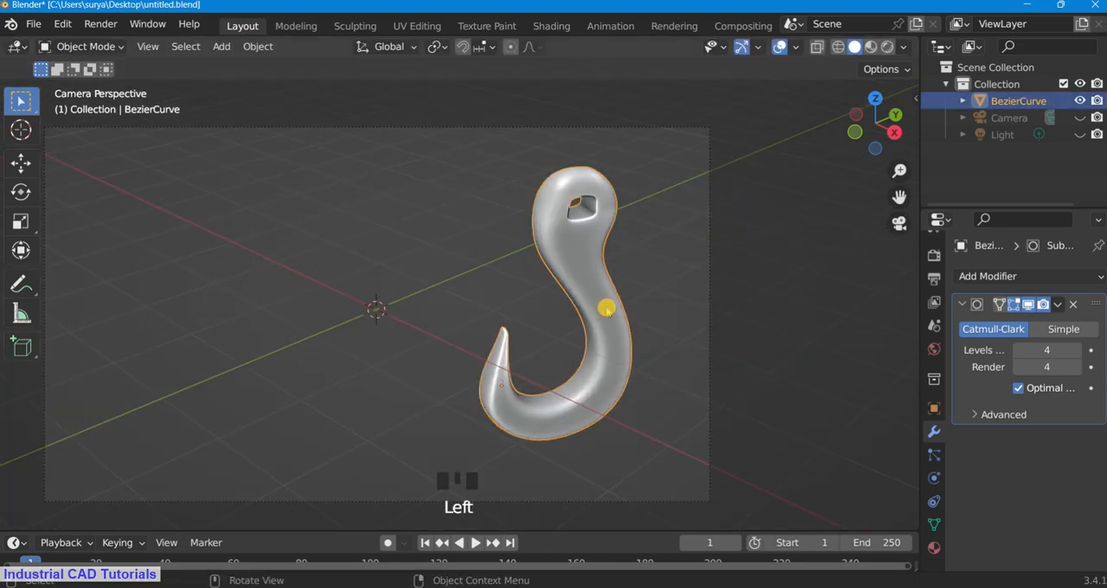
key("s")
left_click(487, 242)
Step: In Edit Mode, add lengthwise loop cuts along the hook's side to tighten its rounded edges, and return to Object Mode
left_click(82, 46)
left_click(87, 82)
scroll(396, 185, "up", 1)
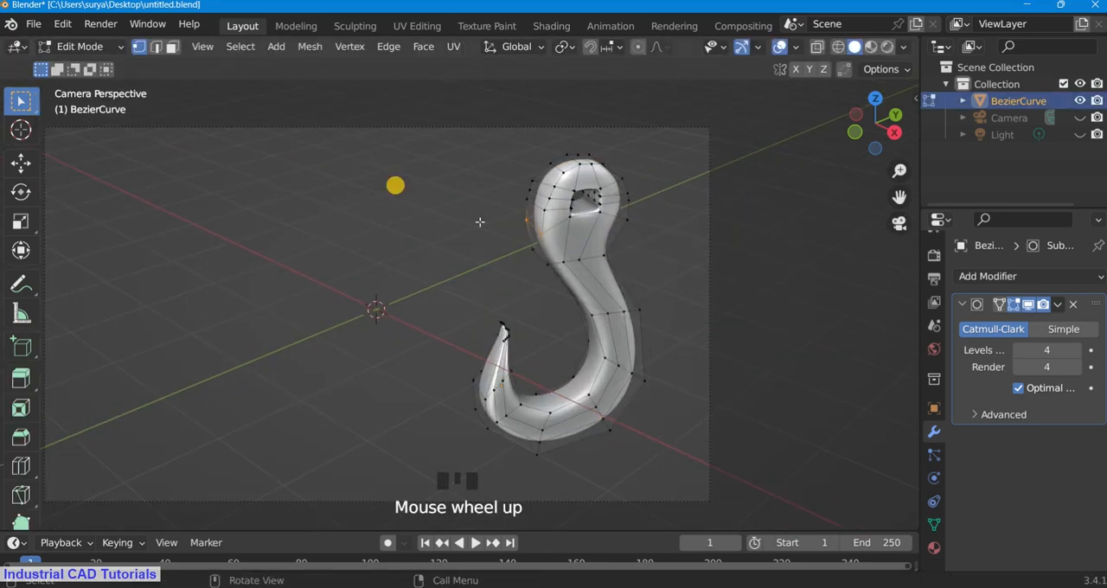
left_click(582, 326)
left_click(578, 321)
left_click(102, 48)
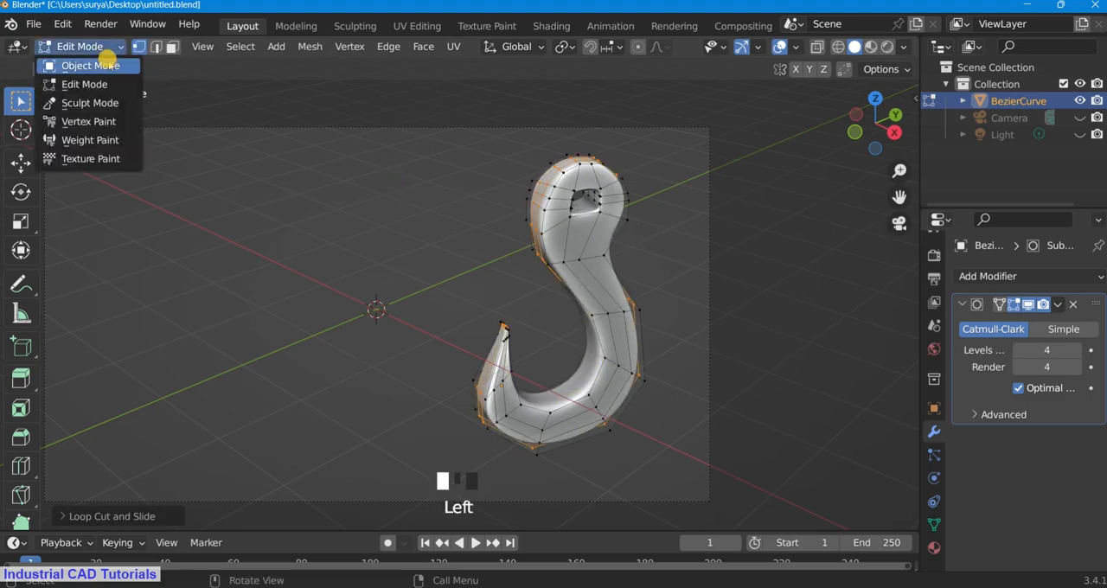
left_click(107, 65)
left_click(102, 48)
left_click(97, 84)
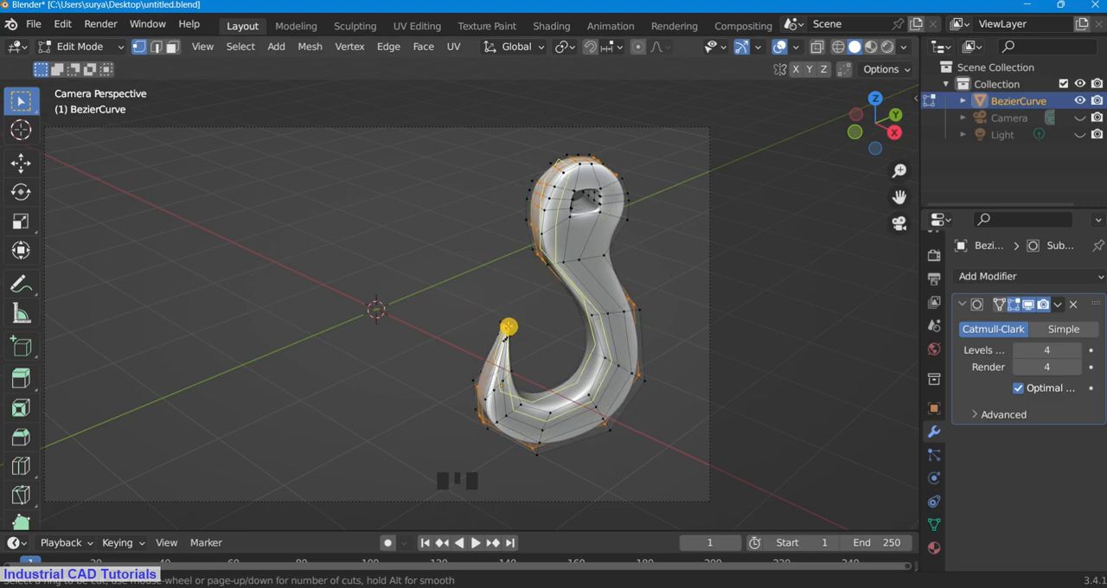
left_click(102, 46)
left_click(102, 65)
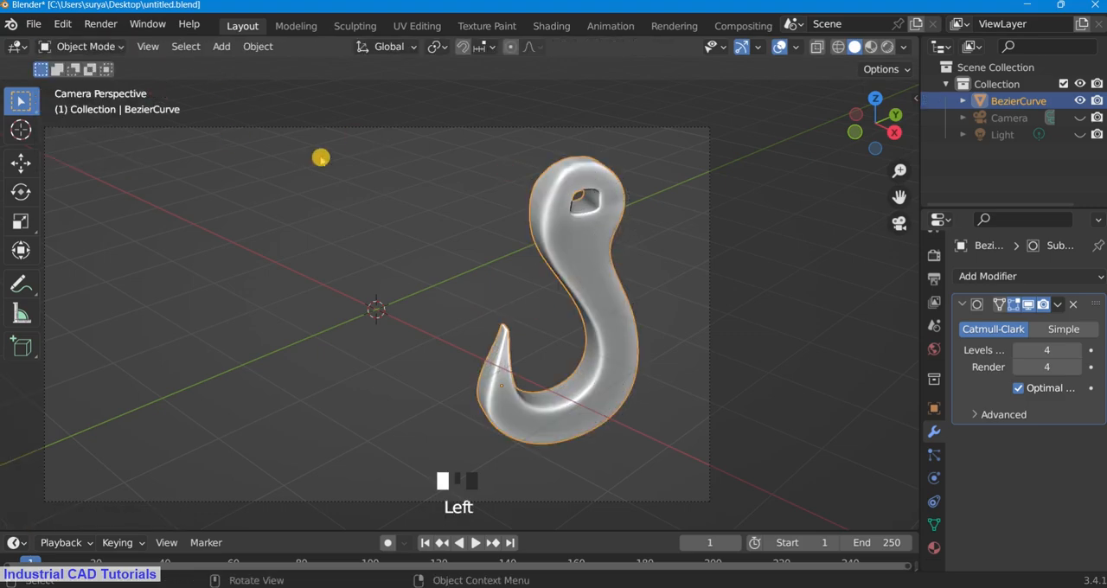
Step: Try loop cuts across the hook's shank between the head and the bend, and undo them
left_click(82, 47)
left_click(97, 83)
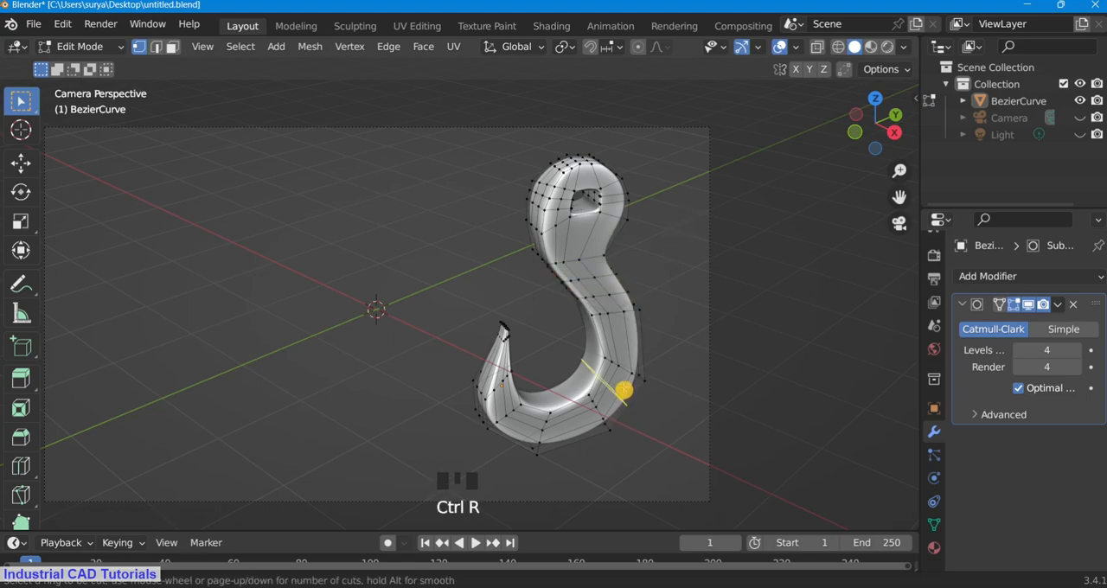
left_click(82, 47)
left_click(102, 63)
key("ctrl+z")
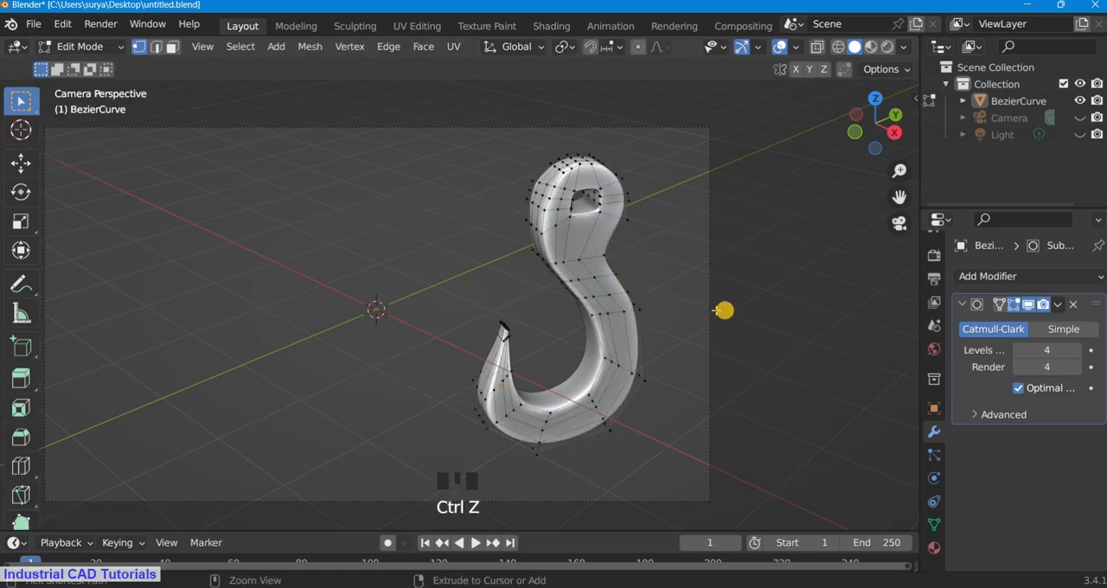
left_click(82, 47)
left_click(86, 66)
scroll(366, 179, "down", 3)
scroll(366, 179, "up", 3)
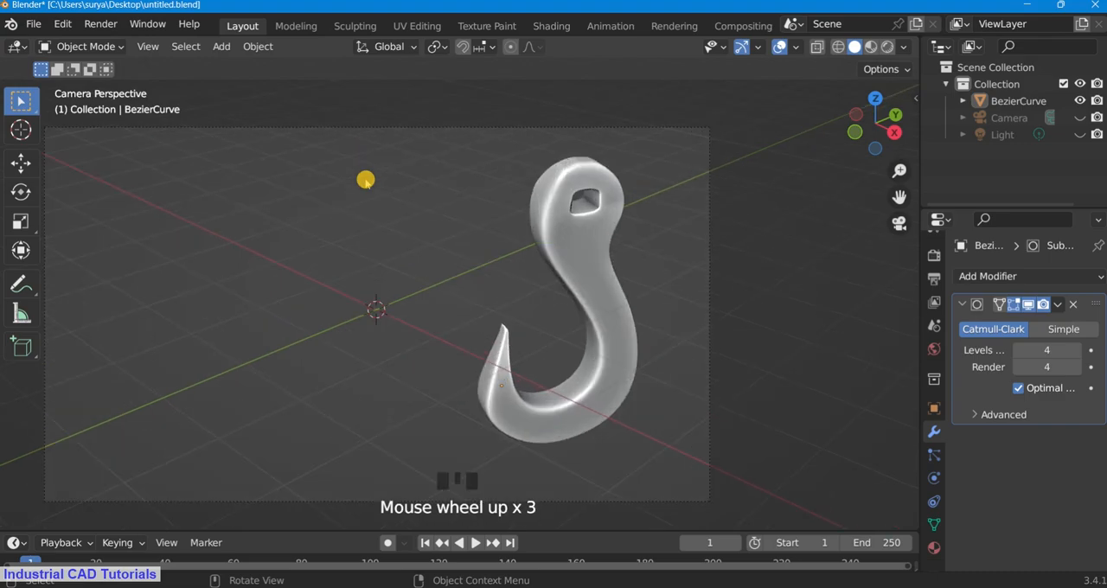
Step: Examine the hook from another angle, and return to the camera view in Edit Mode
left_click_drag(884, 138, 74, 92)
left_click(84, 47)
left_click(101, 84)
scroll(519, 222, "up", 1)
key("KP_0")
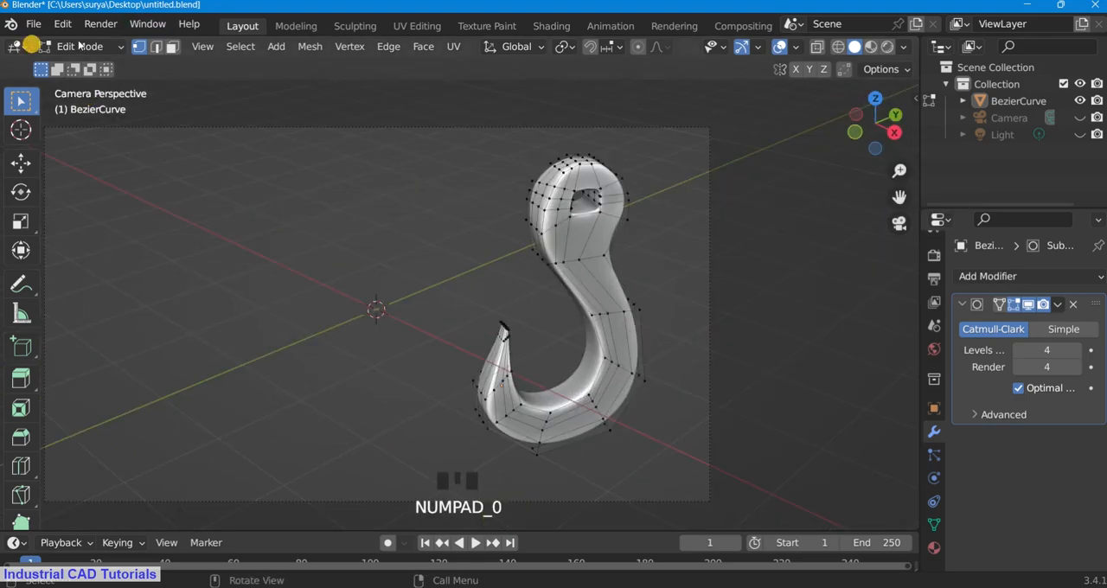
Step: Return to Object Mode and save the file with the tightened hook
left_click(82, 47)
left_click(86, 66)
scroll(529, 276, "up", 3)
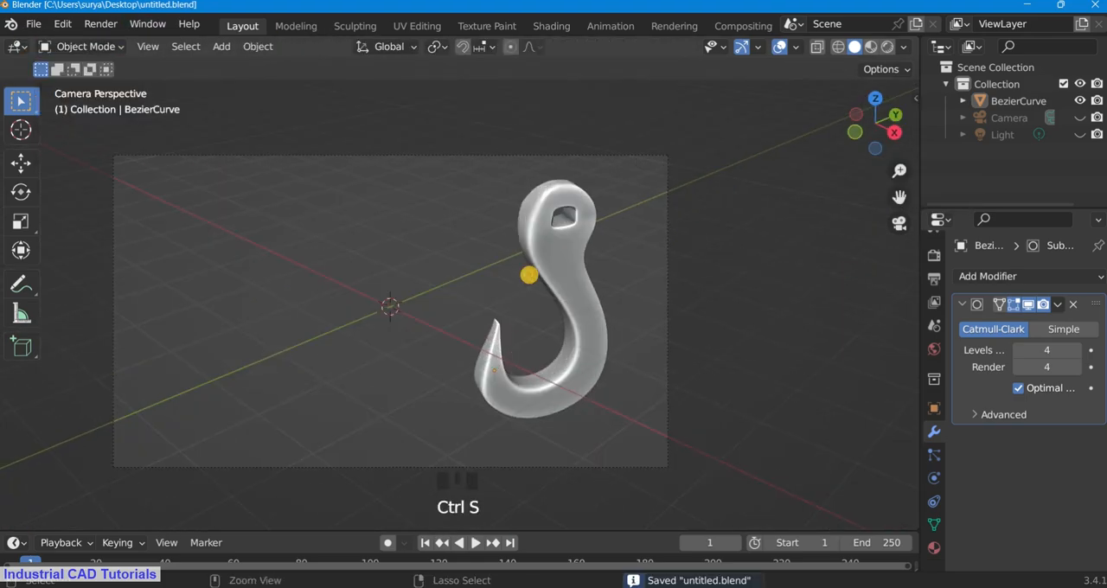
scroll(554, 265, "up", 2)
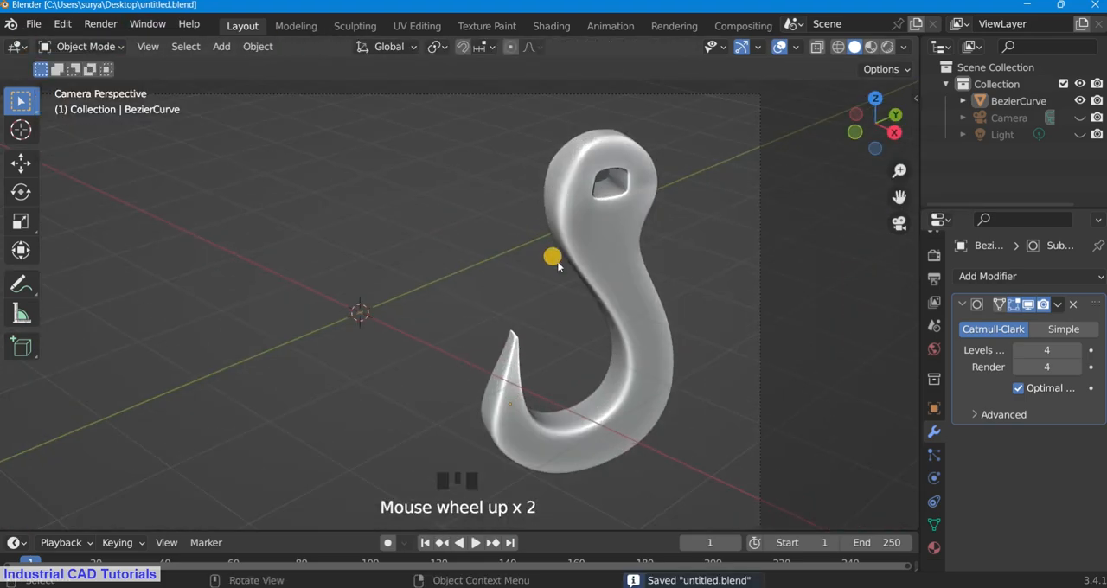
Step: Try a lengthwise loop cut along the hook's face, passing beside the hole in the head
left_click(82, 46)
left_click(82, 85)
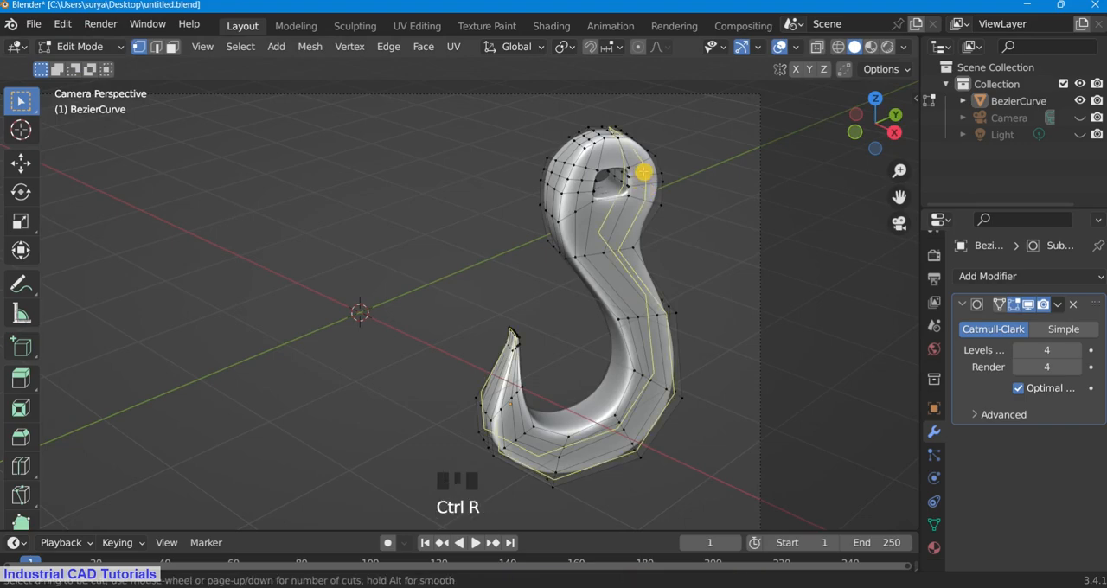
left_click(643, 172)
left_click(82, 47)
left_click(91, 64)
scroll(425, 171, "up", 2)
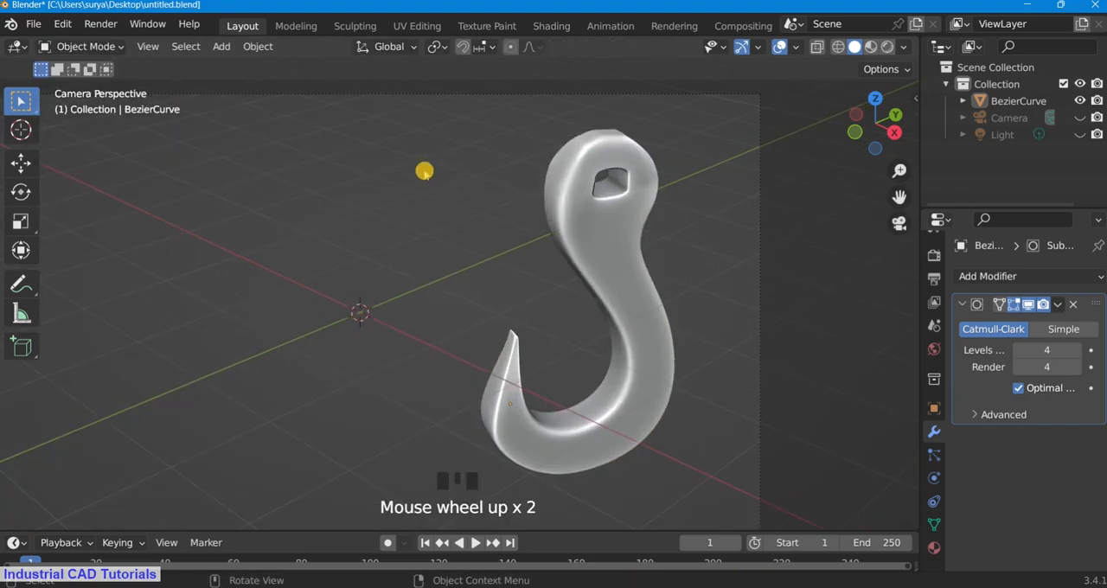
Step: Save the file in Object Mode and collapse the settings of the hook's Subdivision modifier
key("ctrl+s")
left_click(82, 46)
left_click(95, 85)
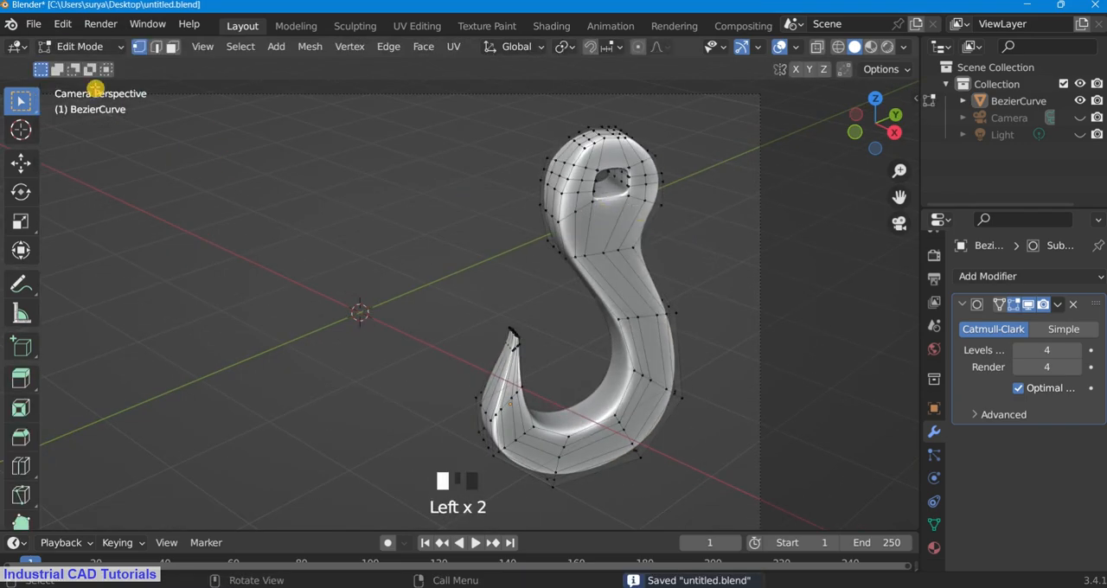
left_click(82, 46)
left_click(95, 62)
key("ctrl+s")
left_click(962, 304)
scroll(679, 303, "down", 3)
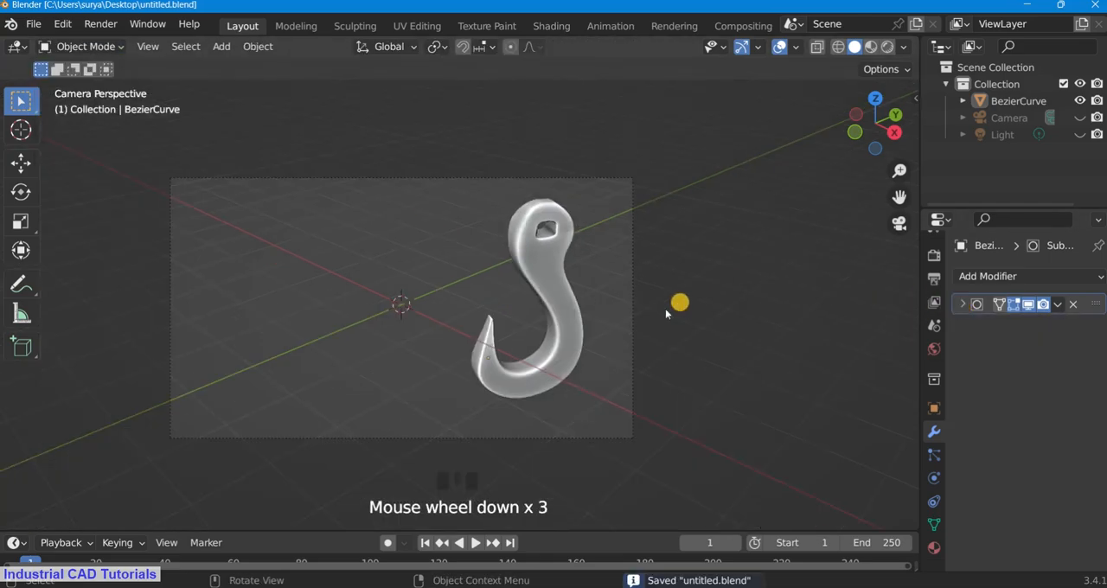
scroll(487, 342, "up", 4)
Step: Try to rotate the vertices at the very end of the hook's tip, and return to Object Mode in the camera view
left_click(105, 49)
left_click(95, 85)
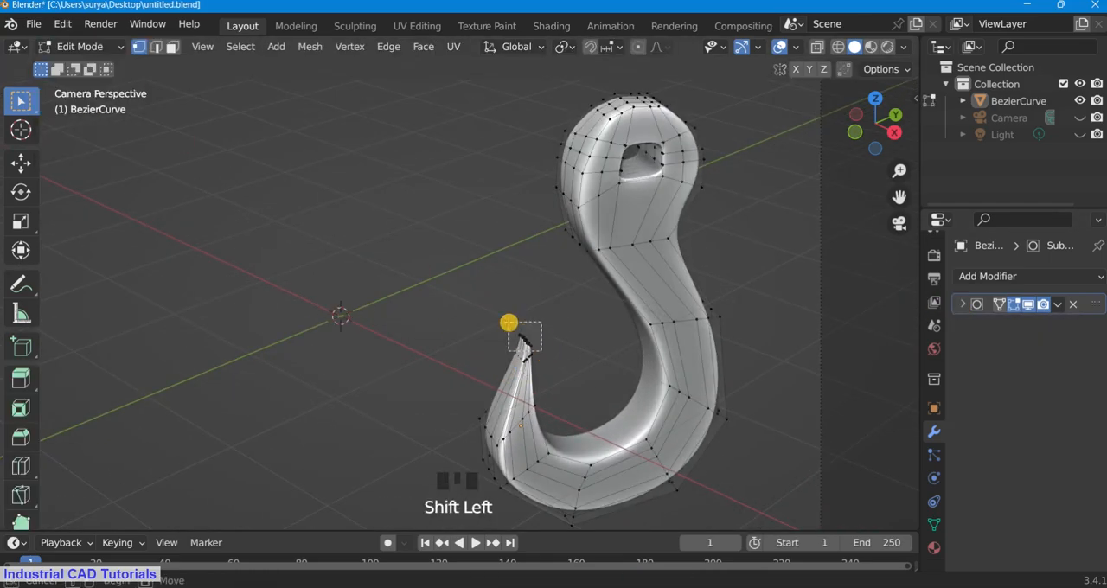
key("r")
right_click(573, 334)
key("z")
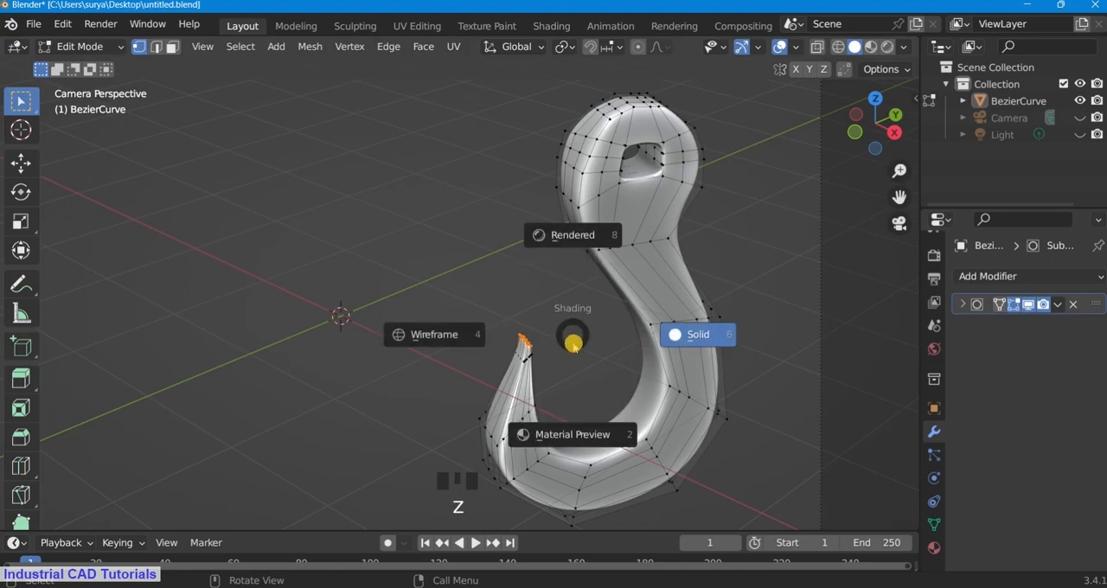
key("Escape")
key("grave")
left_click(506, 275)
left_click(112, 50)
left_click(76, 65)
scroll(494, 171, "down", 5)
key("KP_0")
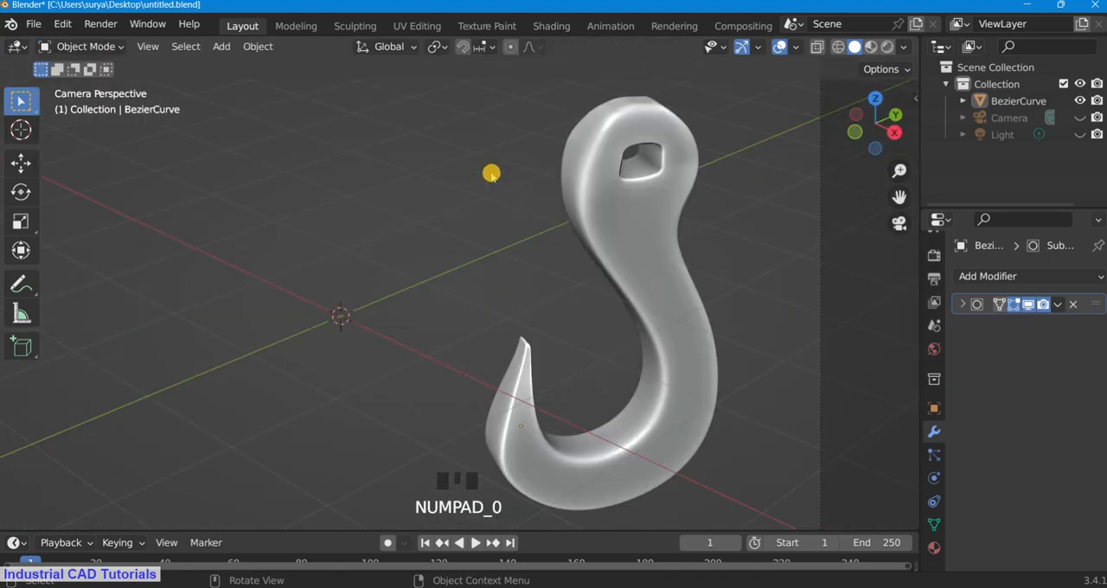
Step: Save the file while checking the smoothed hook in the camera view
scroll(531, 282, "up", 2)
key("ctrl+s")
scroll(531, 282, "down", 2)
scroll(533, 284, "up", 1)
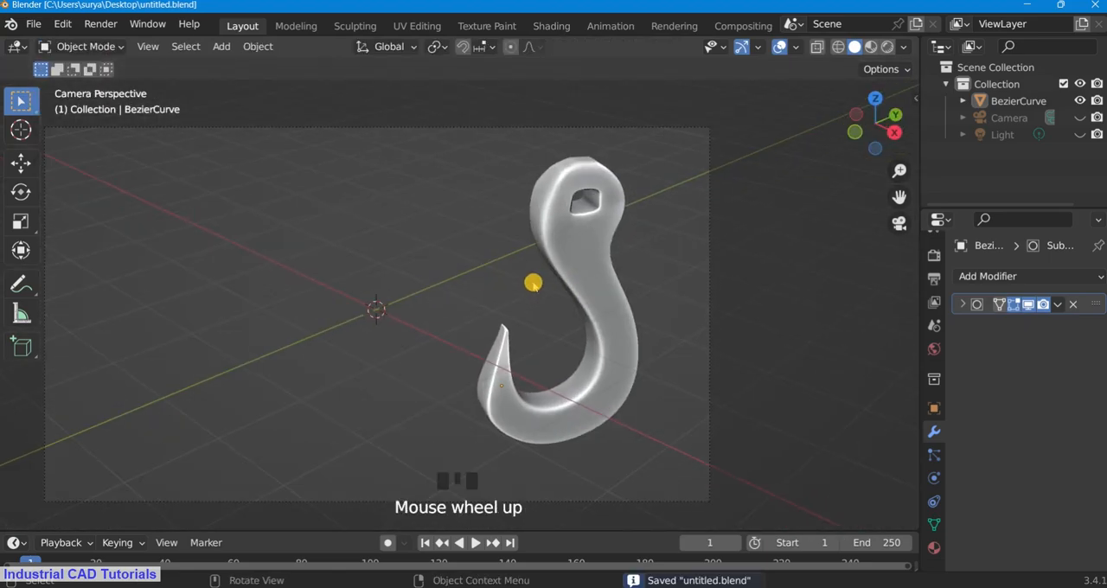
scroll(533, 283, "up", 2)
scroll(533, 284, "down", 3)
key("ctrl+s")
scroll(533, 284, "up", 2)
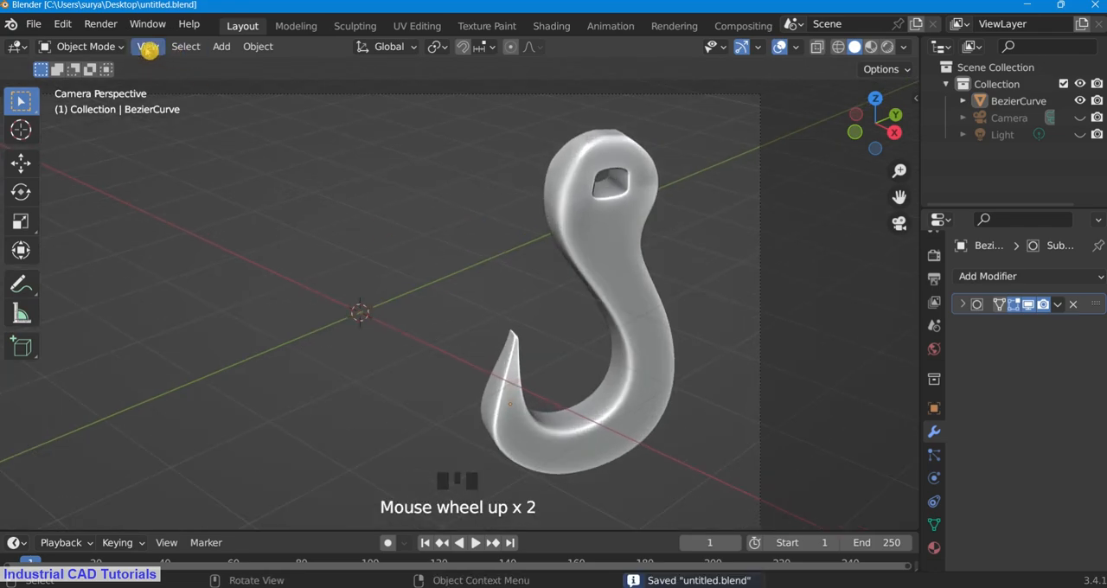
Step: Examine the hook's mesh and smoothed surface in the camera view and from a slightly orbited angle
left_click(79, 46)
left_click(78, 84)
scroll(660, 180, "up", 1)
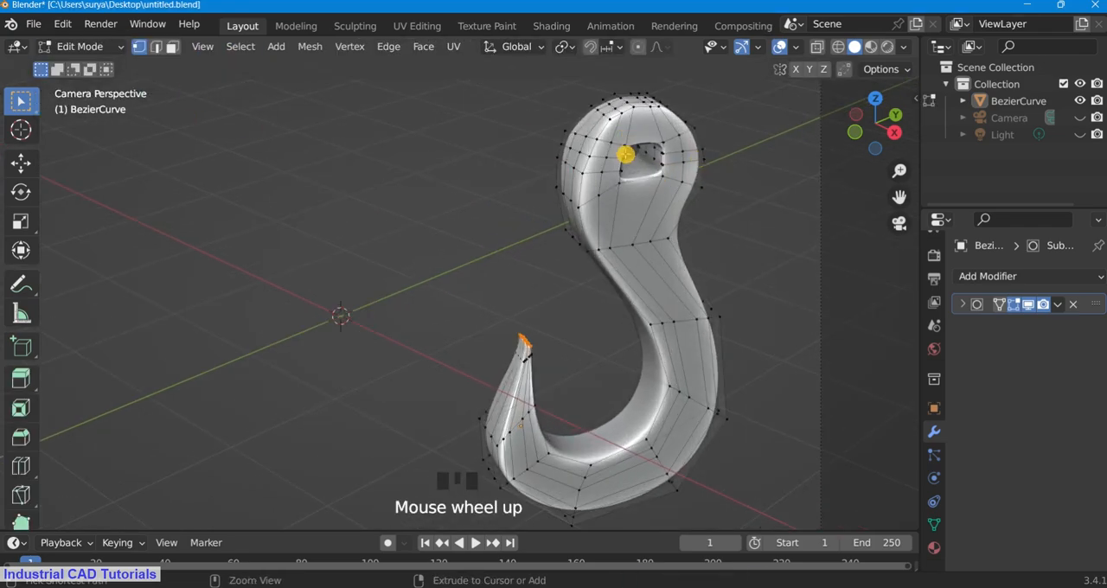
left_click(93, 50)
left_click(97, 64)
scroll(646, 264, "down", 2)
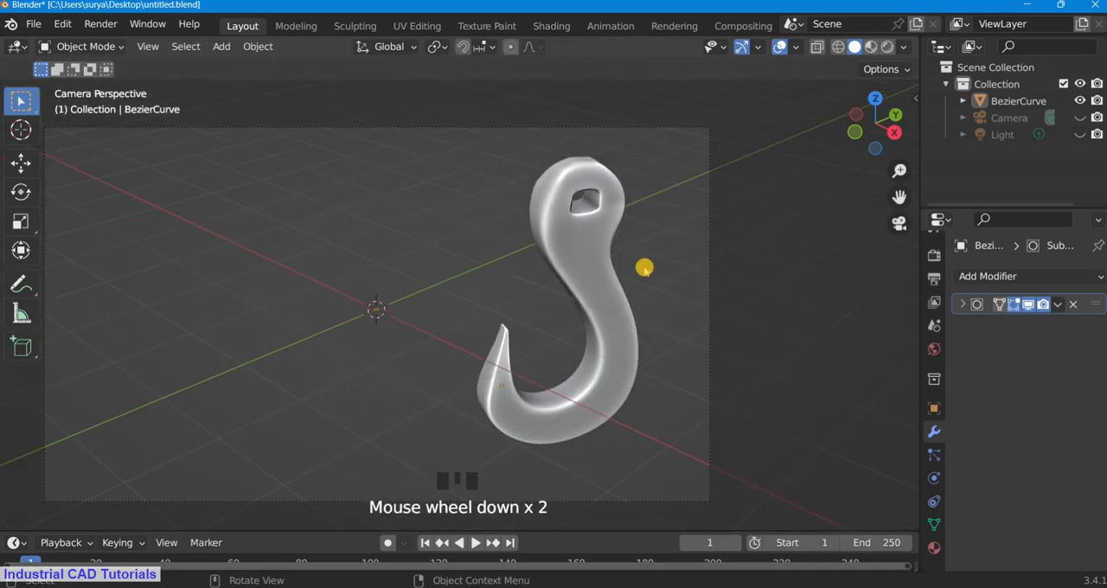
scroll(643, 269, "up", 1)
mouse_move(852, 138)
left_mouse_down()
mouse_move(869, 131)
mouse_move(645, 507)
mouse_move(784, 525)
mouse_move(867, 134)
mouse_move(268, 127)
mouse_move(869, 126)
left_mouse_up()
scroll(868, 134, "down", 3)
scroll(259, 173, "down", 3)
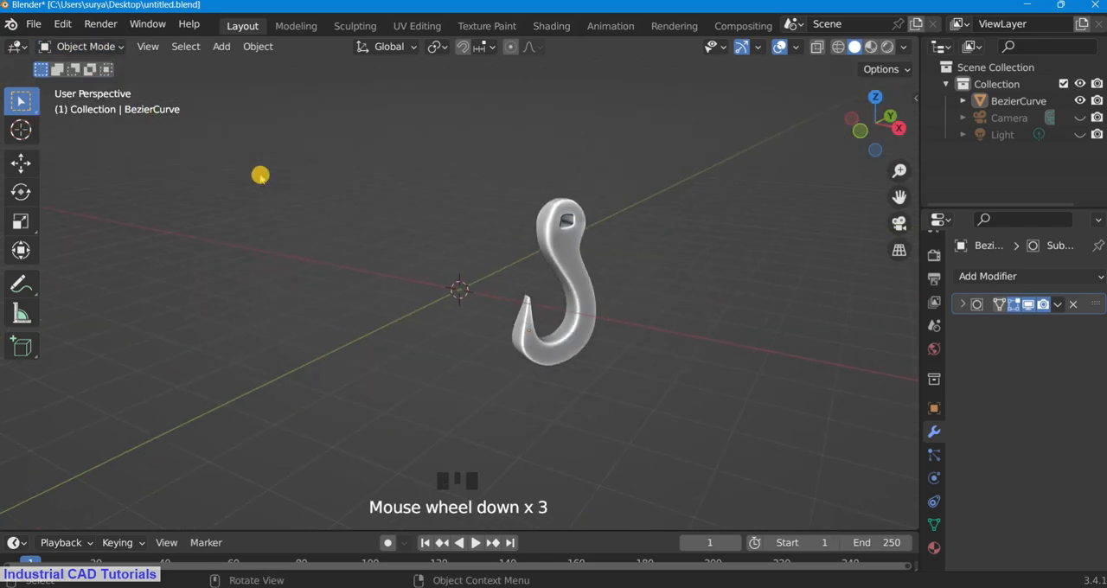
key("KP_0")
scroll(586, 203, "up", 2)
scroll(650, 213, "up", 1)
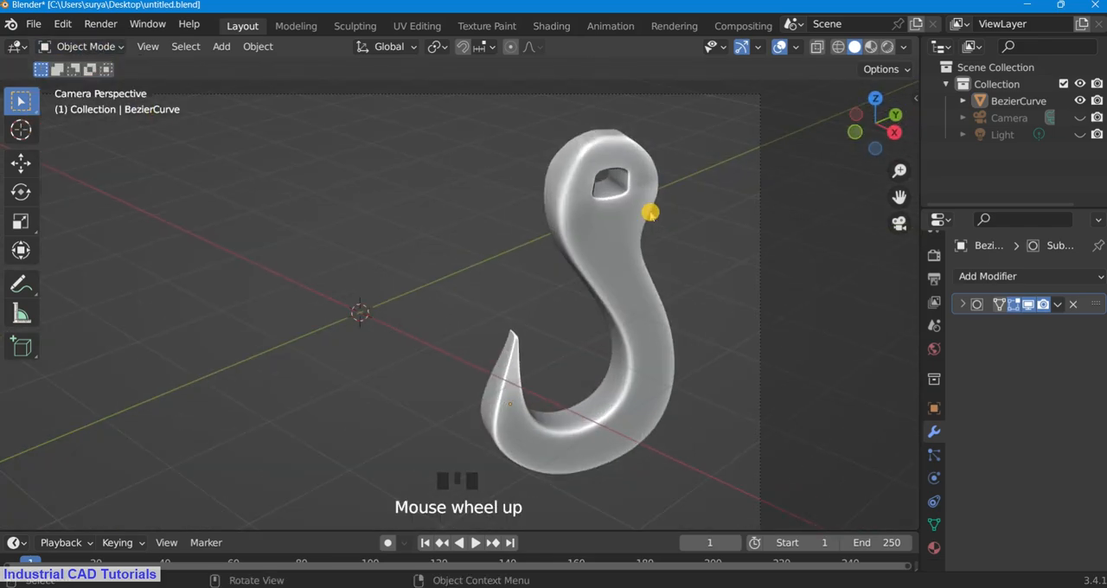
scroll(651, 213, "down", 3)
scroll(548, 334, "up", 3)
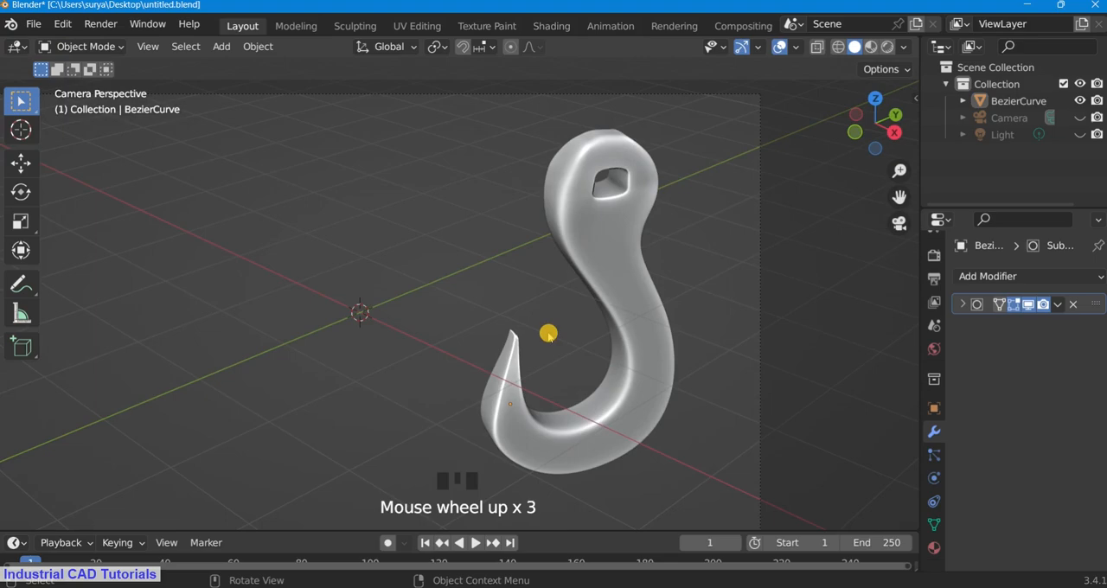
Step: In Edit Mode, select all vertices of the tapered tip section in wireframe, scale them down slightly, and restore solid shading
left_click(104, 46)
left_click(95, 84)
left_click_drag(421, 284, 576, 437)
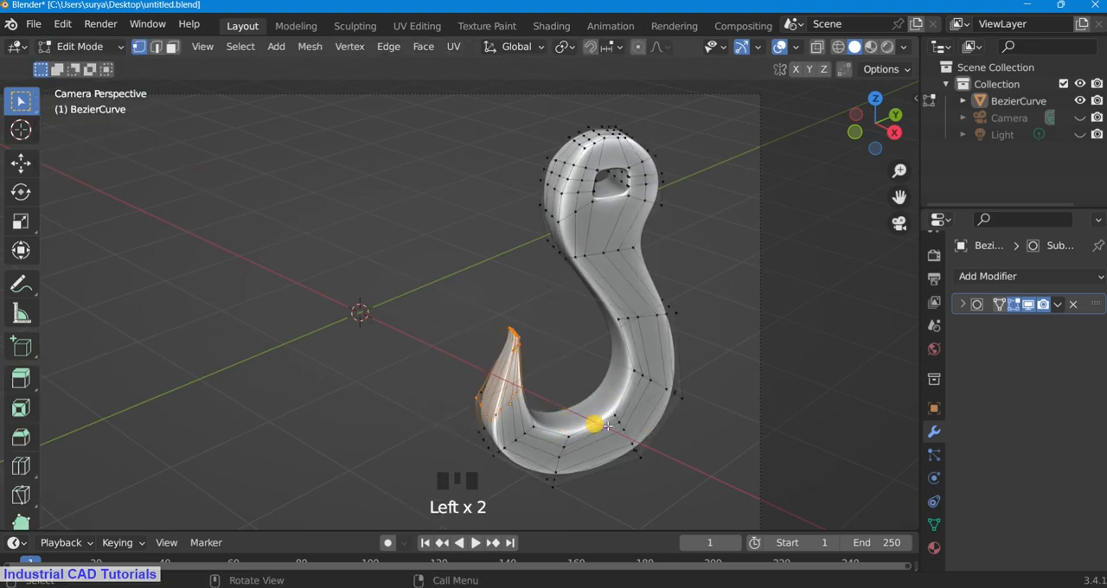
key("z")
left_click_drag(536, 398, 431, 279, "shift")
left_click_drag(533, 394, 412, 280, "shift")
key("s")
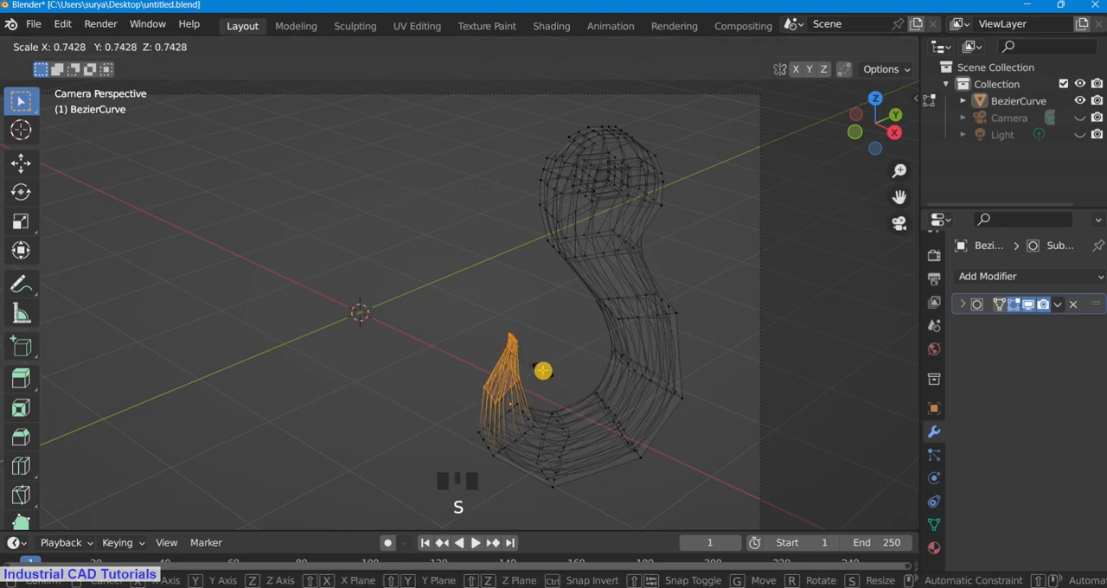
left_click(559, 381)
key("z")
left_click(686, 381)
scroll(178, 160, "down", 2)
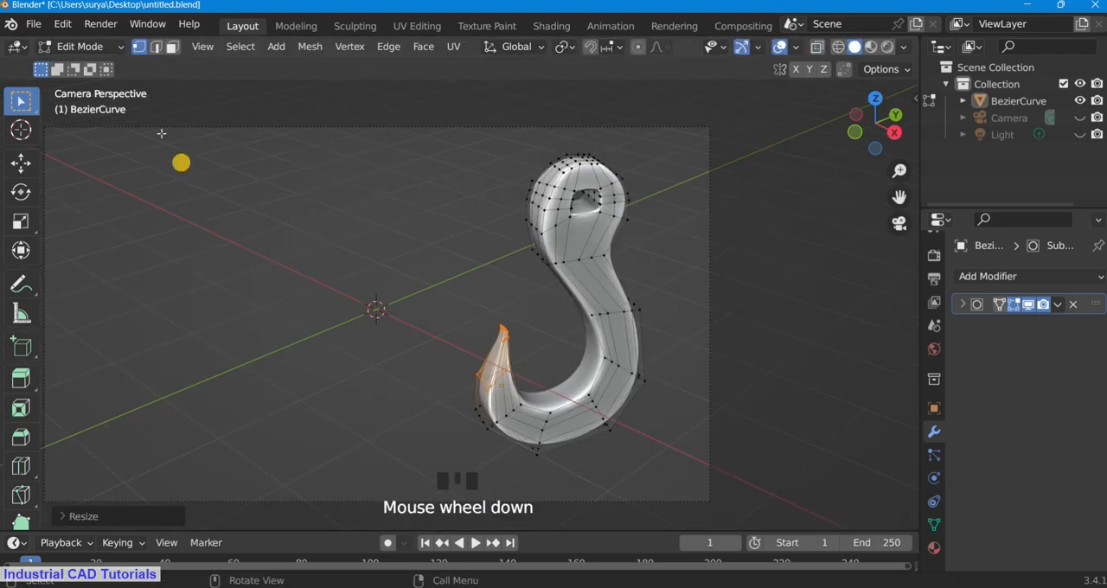
Step: Return to Object Mode and save the file with the slimmer hook tip
left_click(80, 46)
left_click(90, 65)
scroll(522, 302, "up", 2)
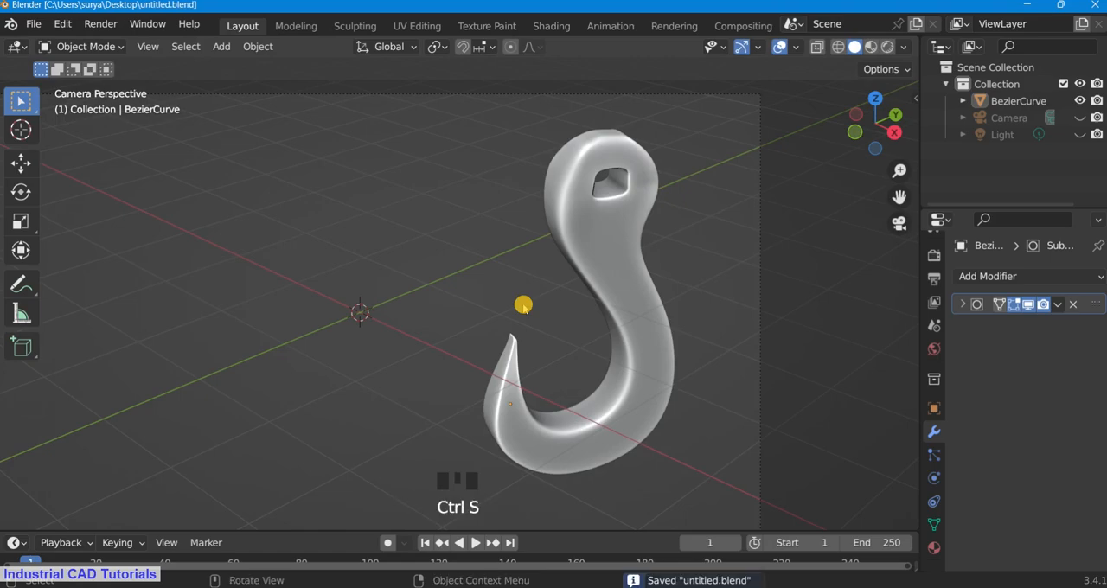
scroll(523, 305, "up", 3)
scroll(523, 305, "down", 1)
scroll(524, 305, "up", 2)
scroll(523, 305, "down", 3)
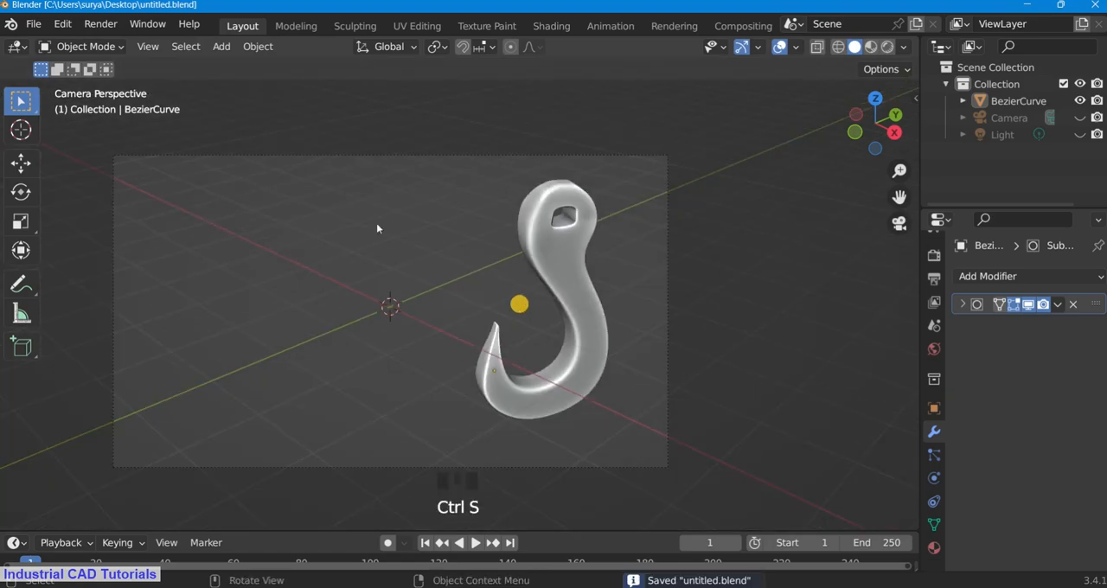
Step: Hide the viewport overlays so only the hook shows in the camera frame, and save the file
left_click(87, 46)
left_click(92, 65)
scroll(567, 273, "down", 3)
scroll(541, 251, "up", 6)
scroll(521, 240, "down", 3)
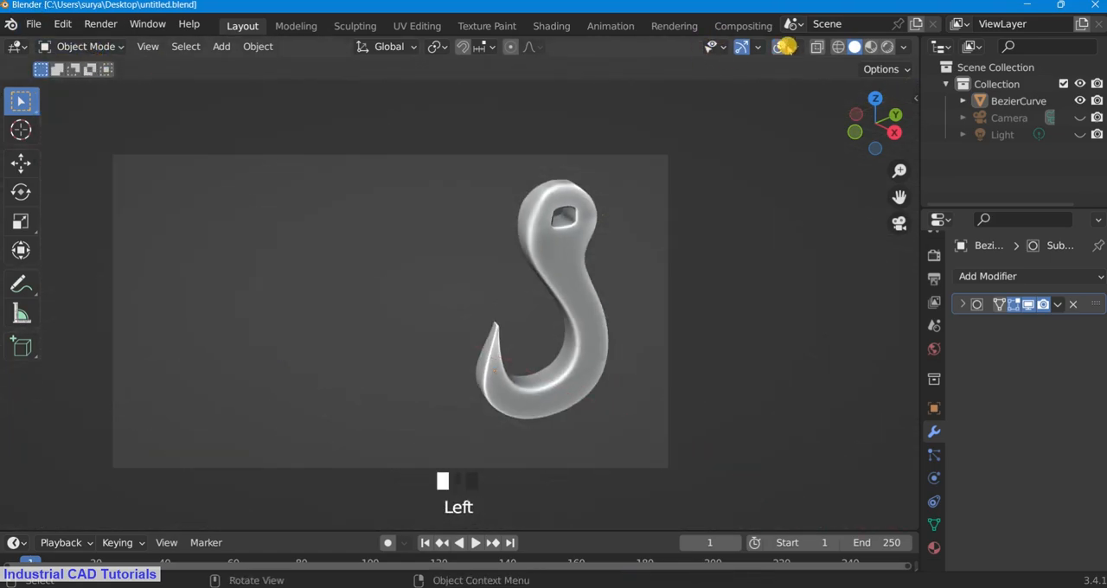
scroll(672, 155, "up", 4)
scroll(692, 153, "down", 2)
left_click(742, 47)
left_click(794, 47)
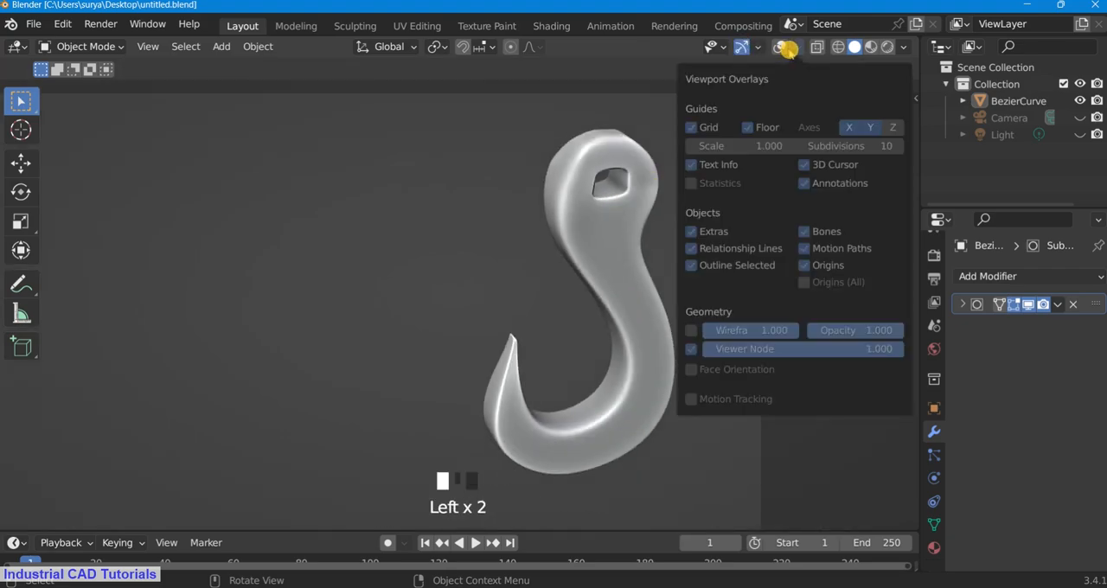
scroll(641, 294, "down", 4, "ctrl")
key("ctrl+s")
scroll(522, 289, "down", 4)
scroll(521, 289, "up", 2)
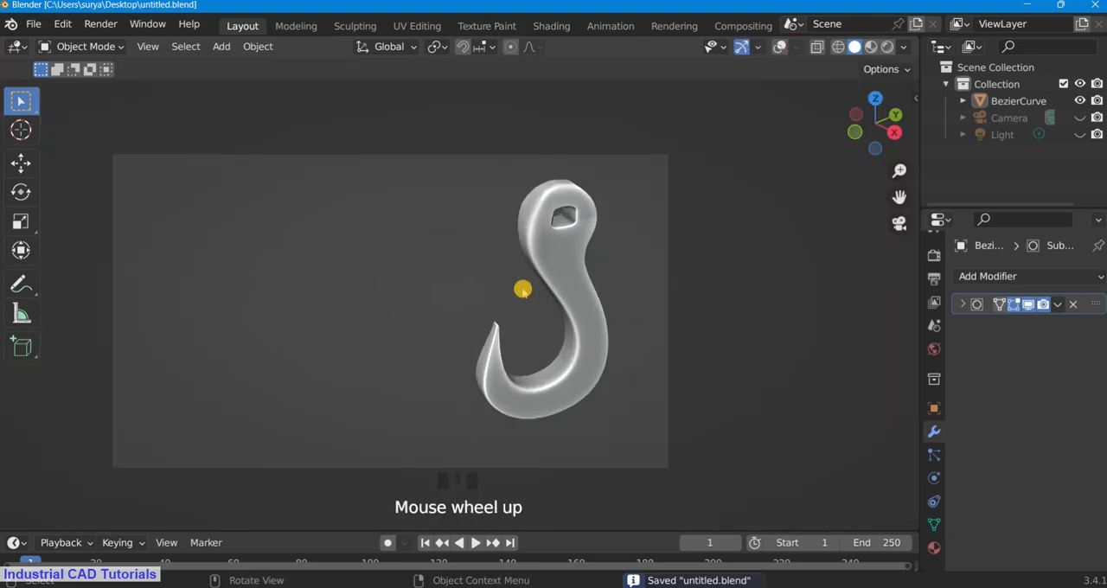
Step: Examine the finished hook in a full-screen viewport, and restore the normal layout
scroll(523, 288, "down", 3)
scroll(603, 265, "down", 3)
scroll(603, 265, "up", 3)
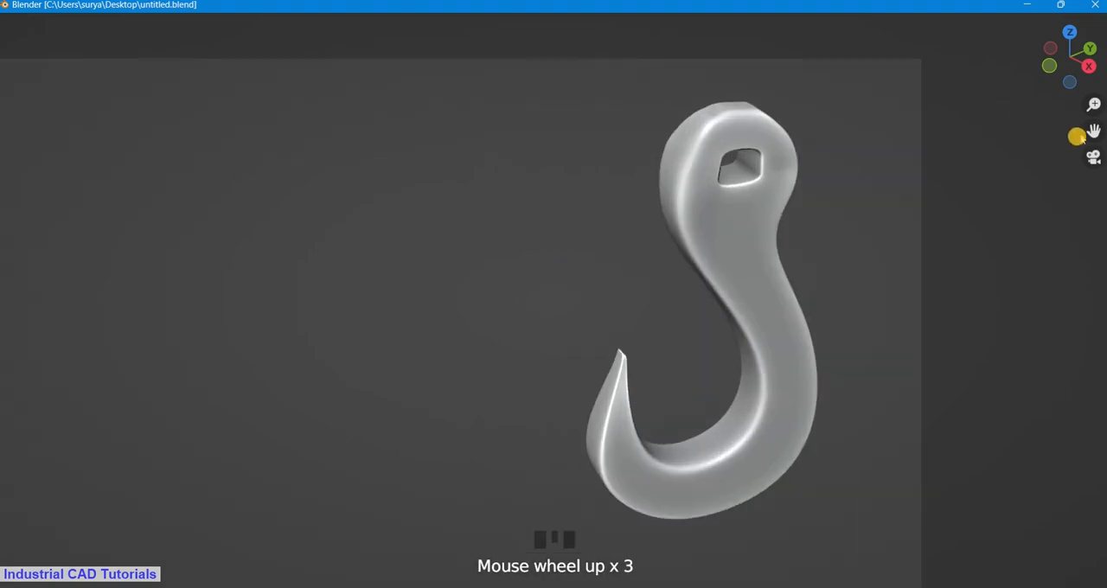
left_click_drag(1092, 132, 758, 212)
scroll(1091, 133, "up", 2)
scroll(1093, 130, "down", 4)
left_click_drag(1095, 130, 831, 218)
key("ctrl+alt+space")
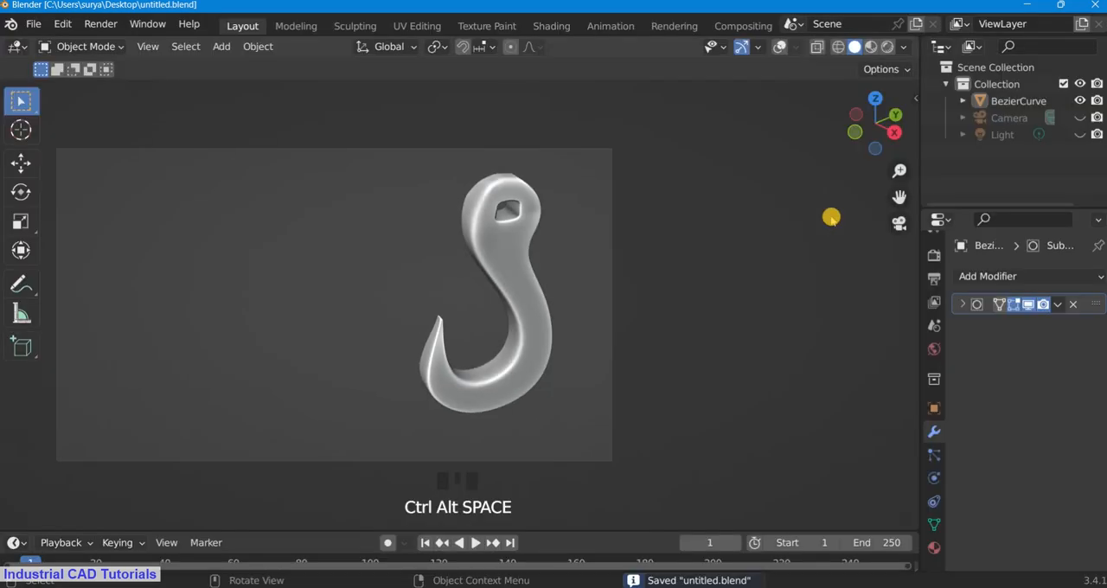